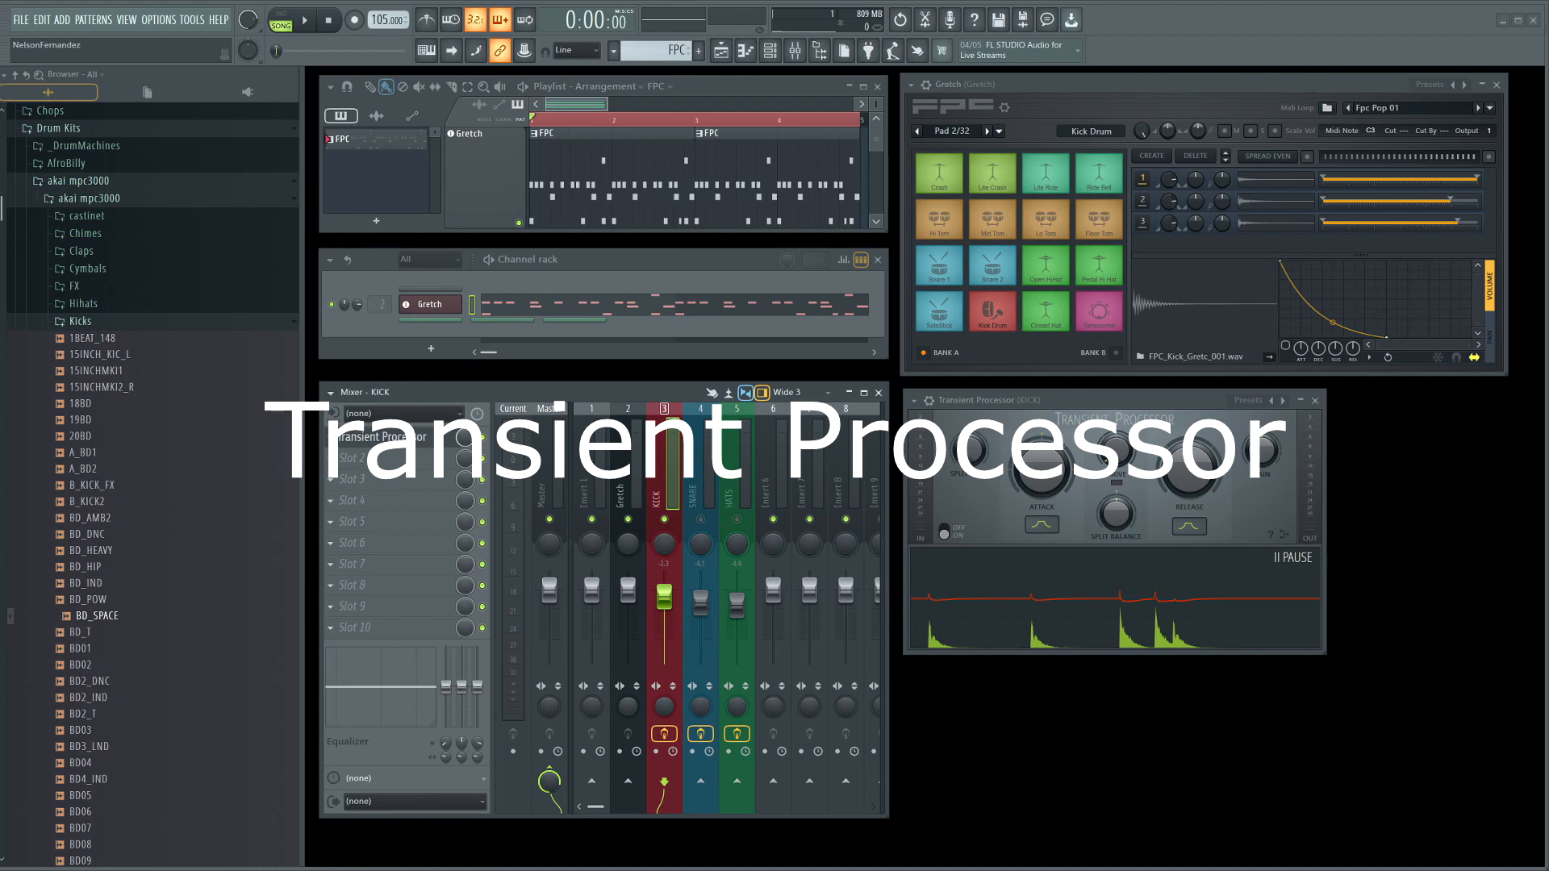
Switch the FPC drum machine to pad bank B and audition its 19BD kick pad.
left_click(1282, 563)
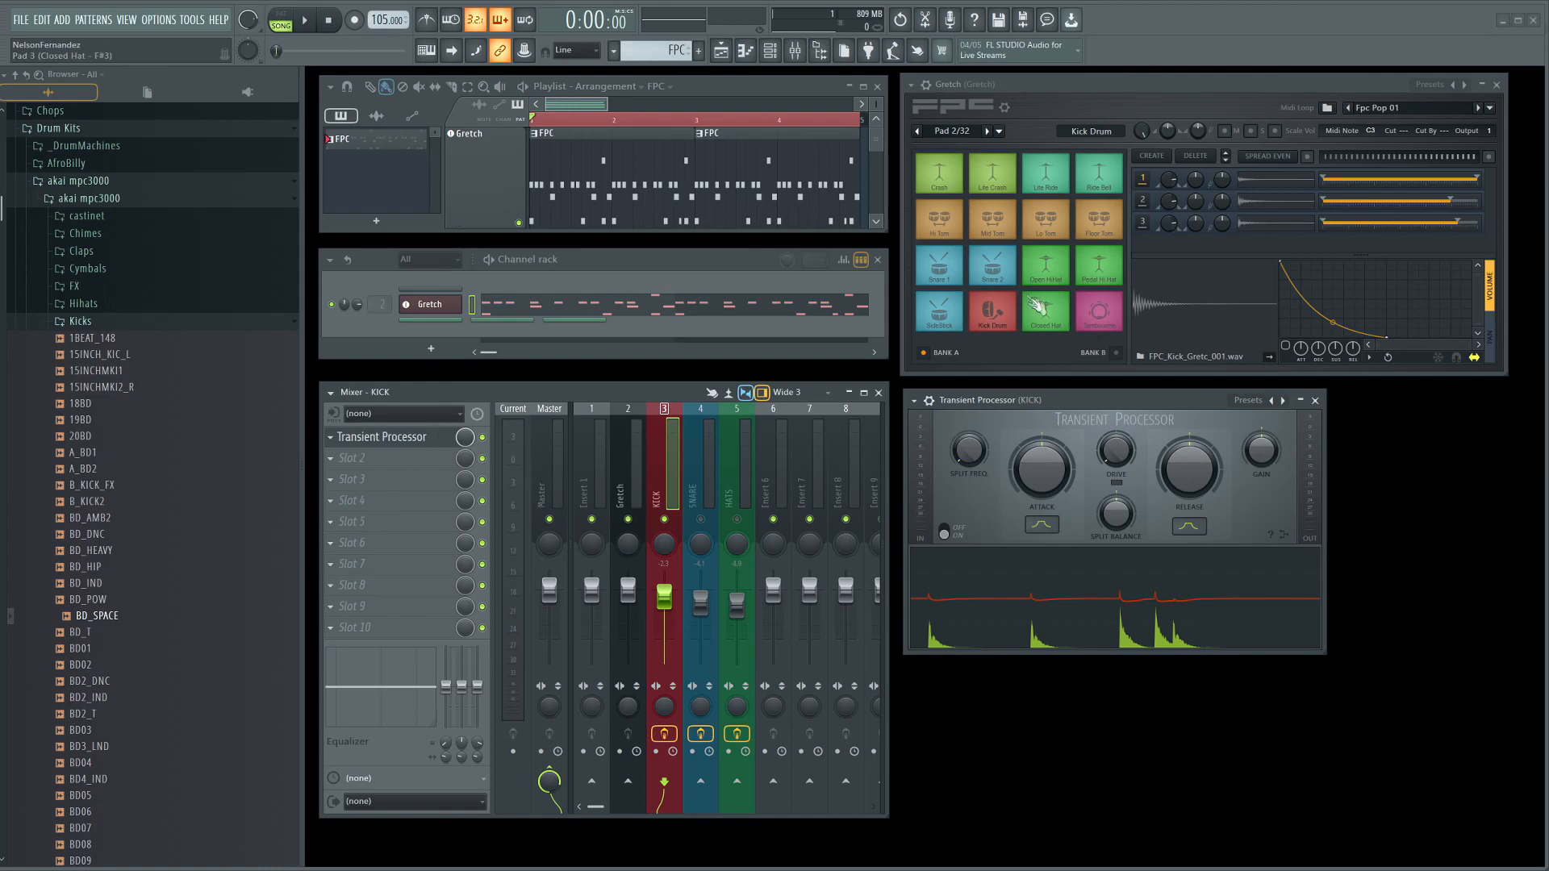
left_click(1117, 354)
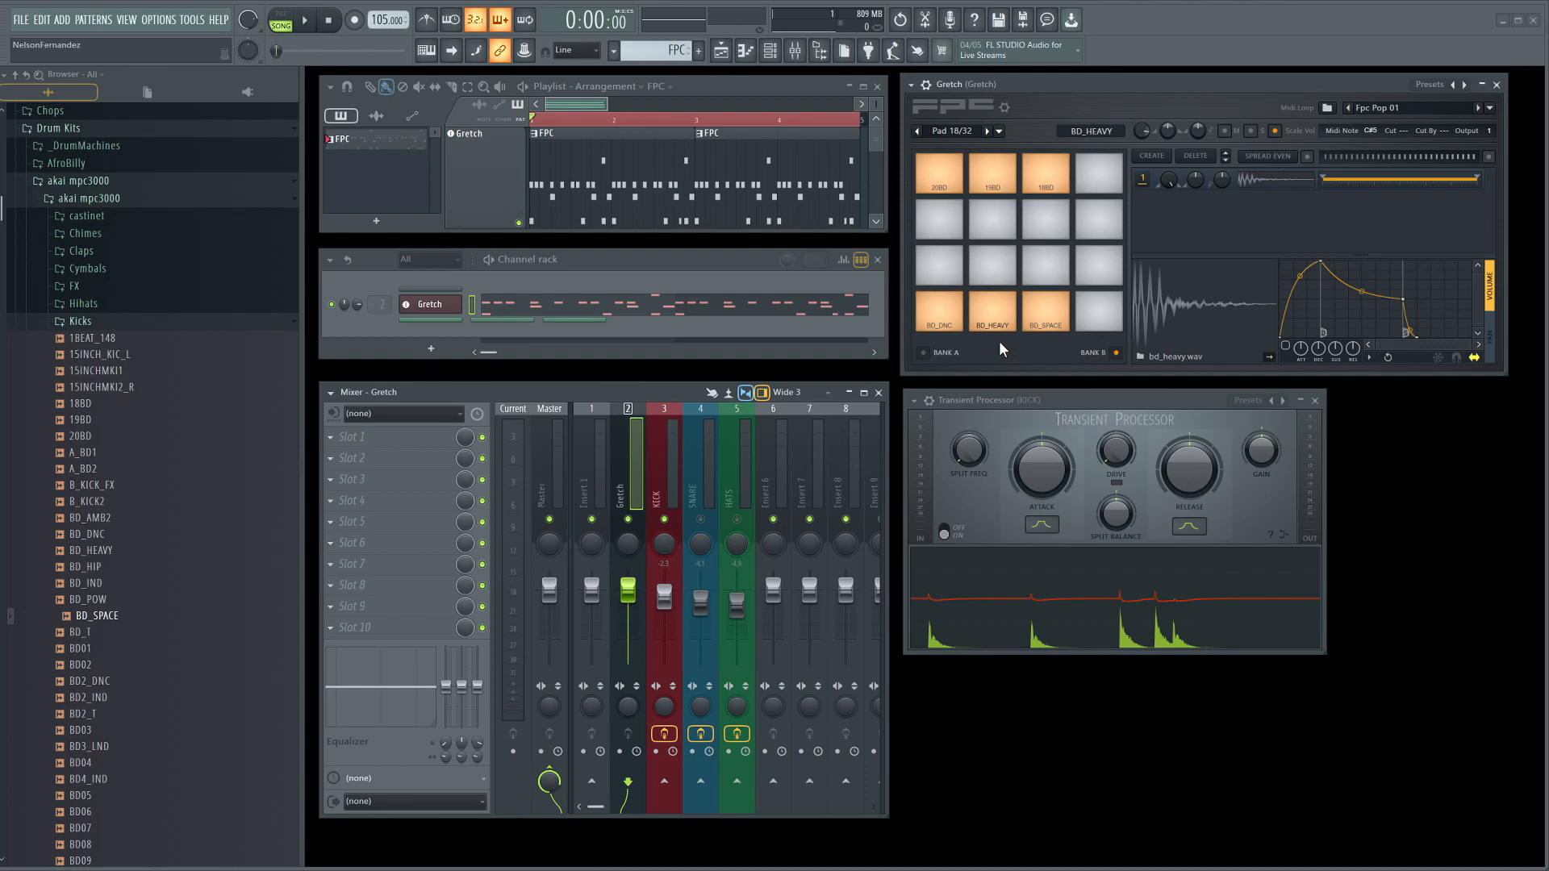
left_click(995, 177)
left_click(995, 178)
left_click(995, 177)
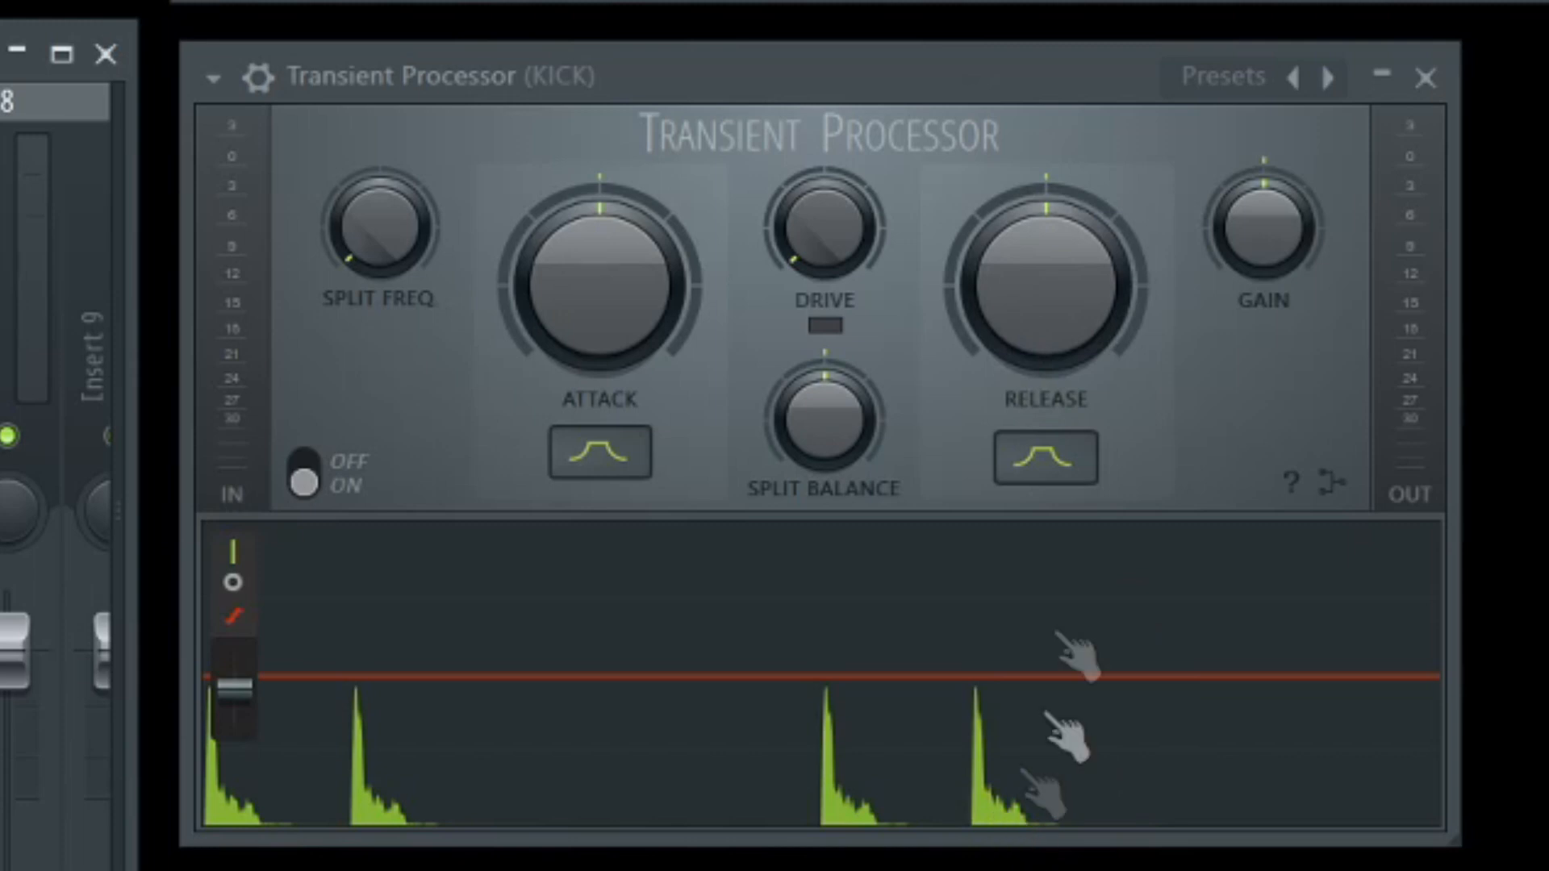
Lower the kick's Release to minimum, raise it to maximum, and play the kick to hear the lengthened tail.
left_click_drag(1044, 303, 1065, 355)
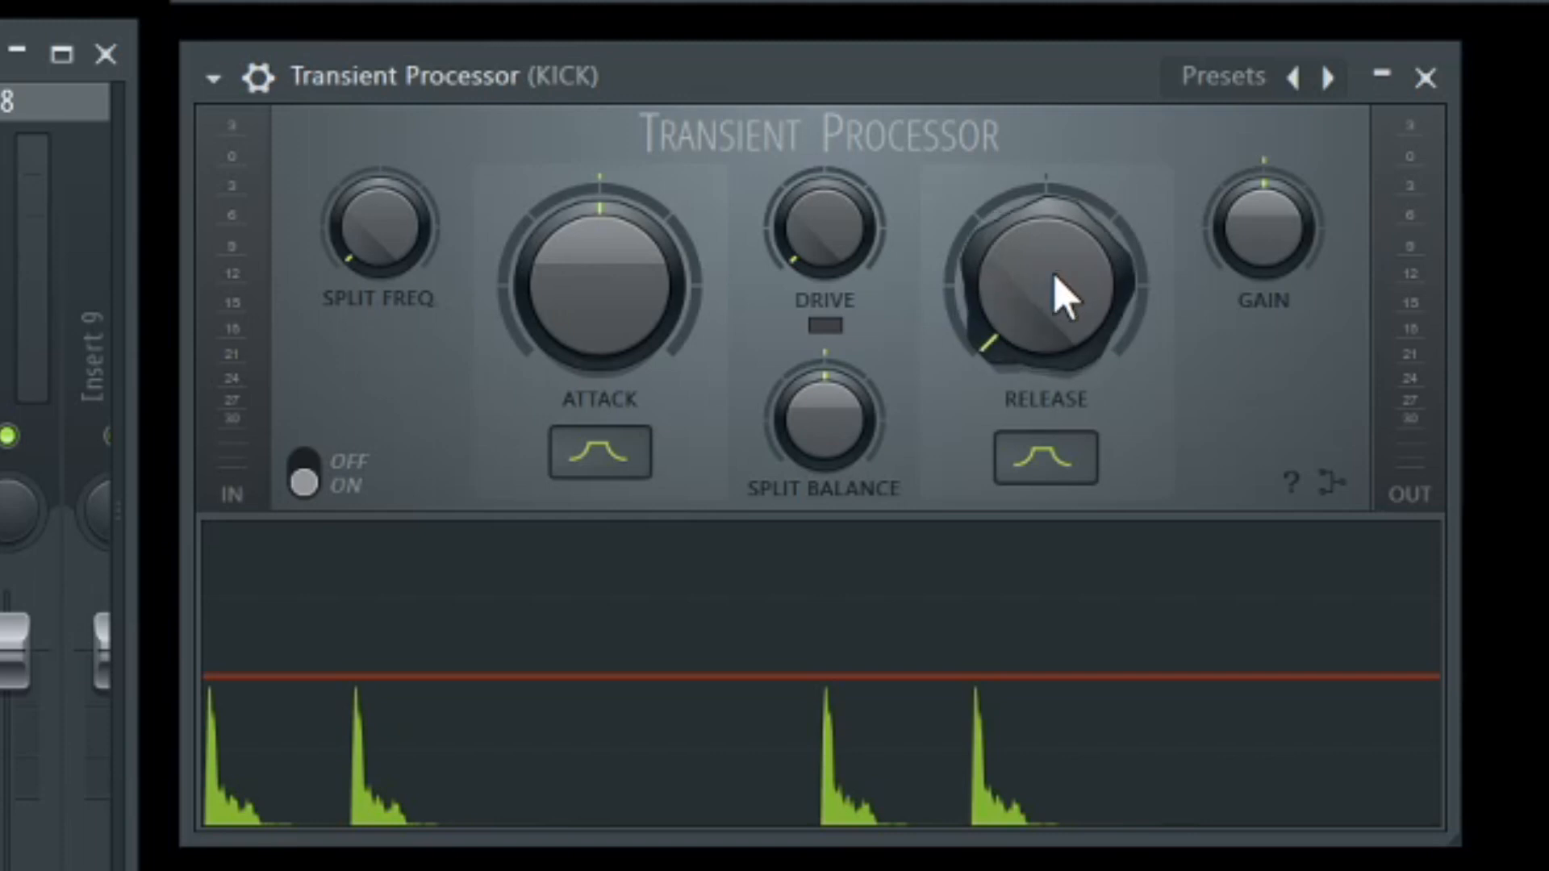
left_click_drag(1057, 355, 1057, 194)
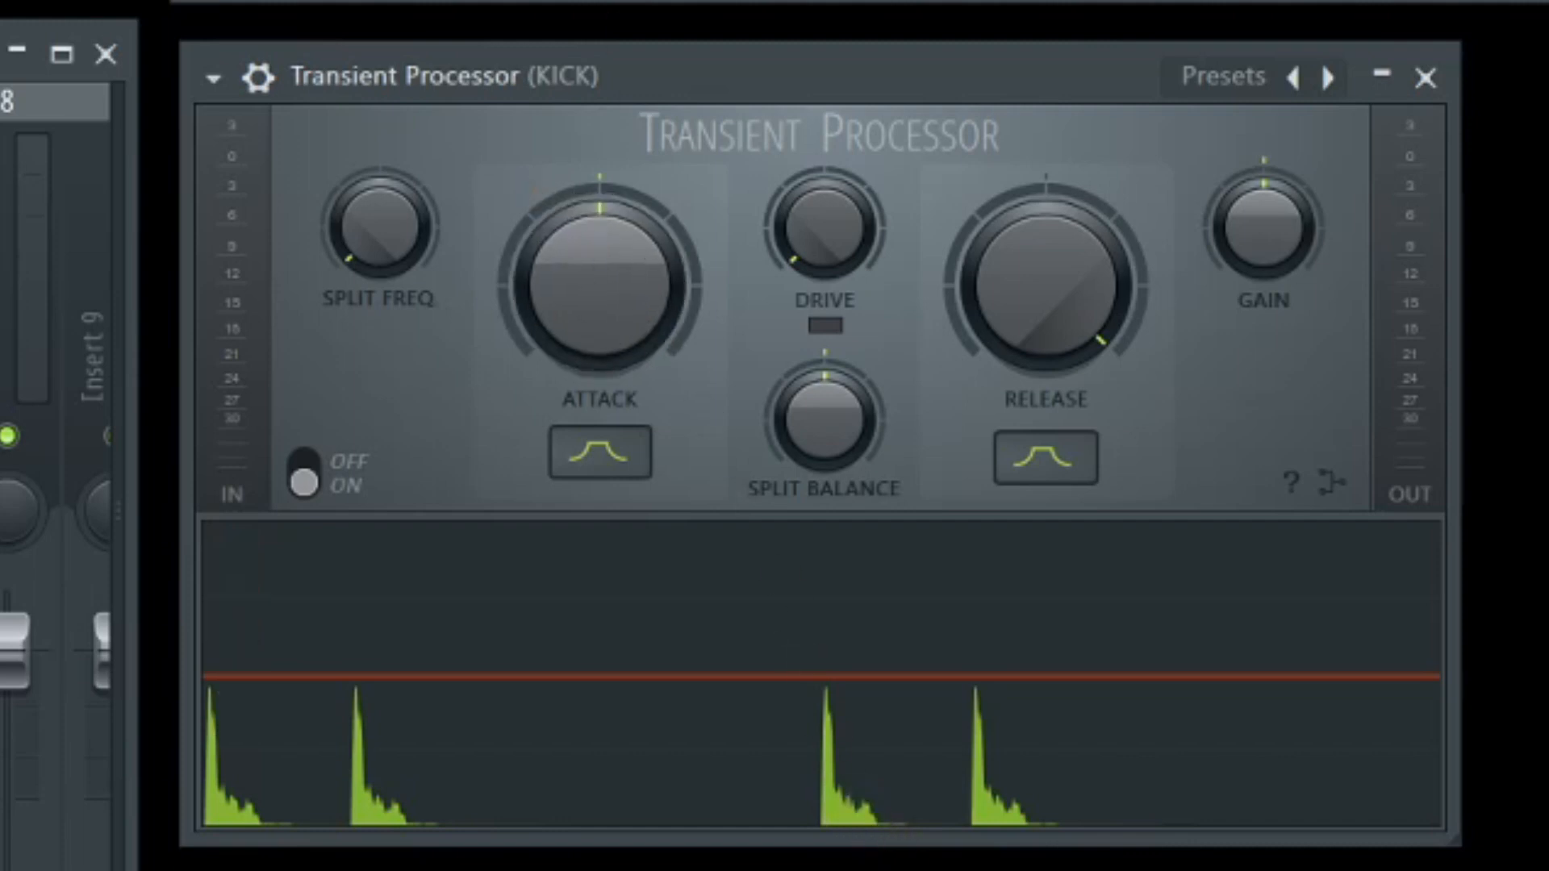
key("space")
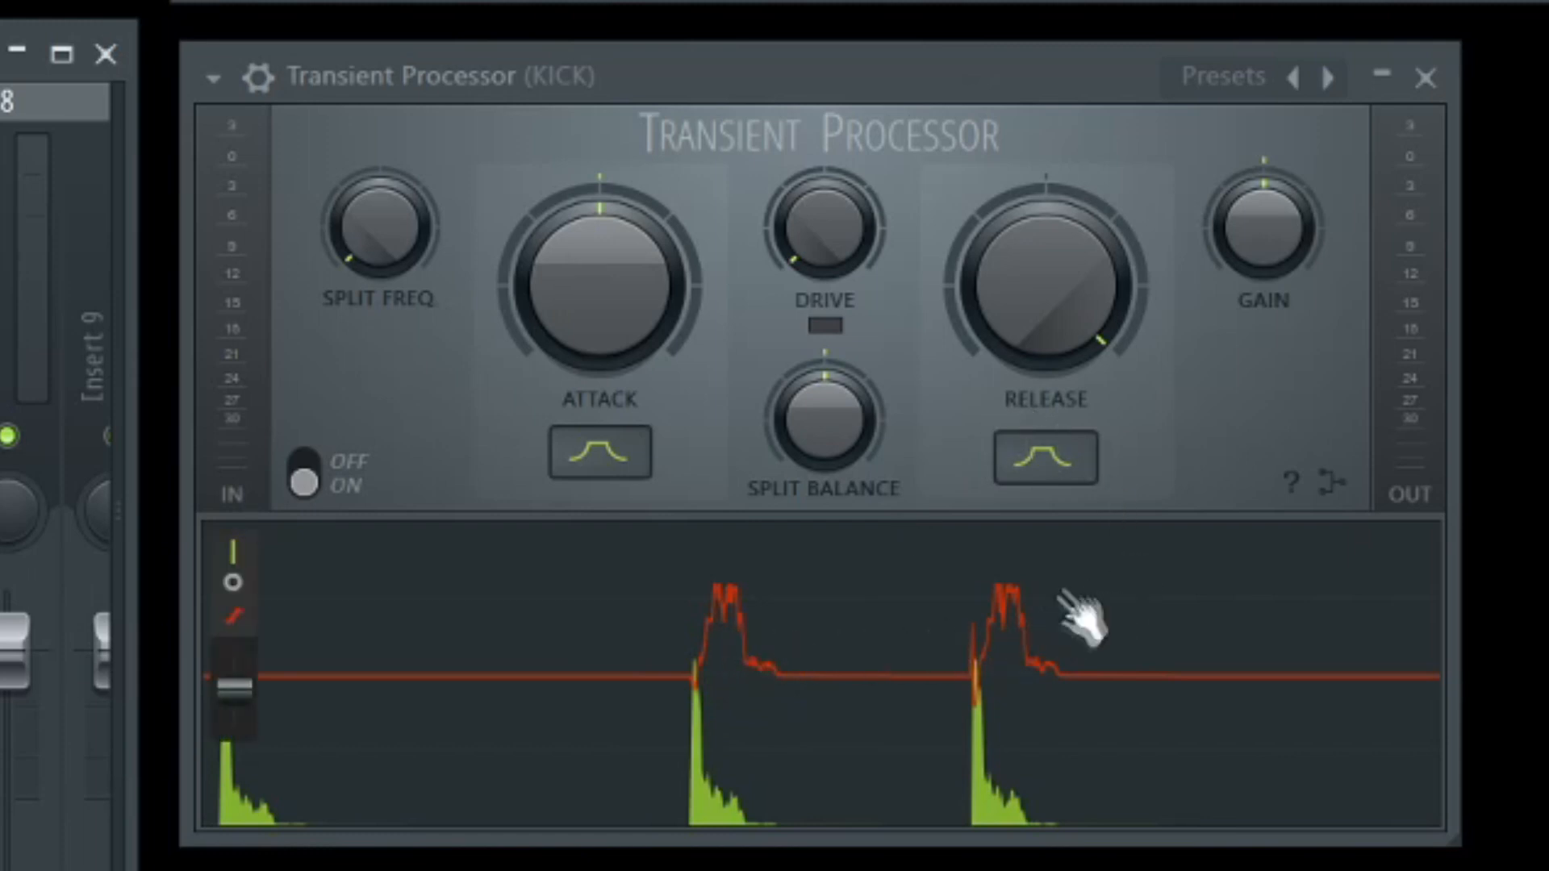
Compare the kick with Release at minimum and at centre, leaving Release at minimum.
left_click_drag(1077, 283, 1077, 388)
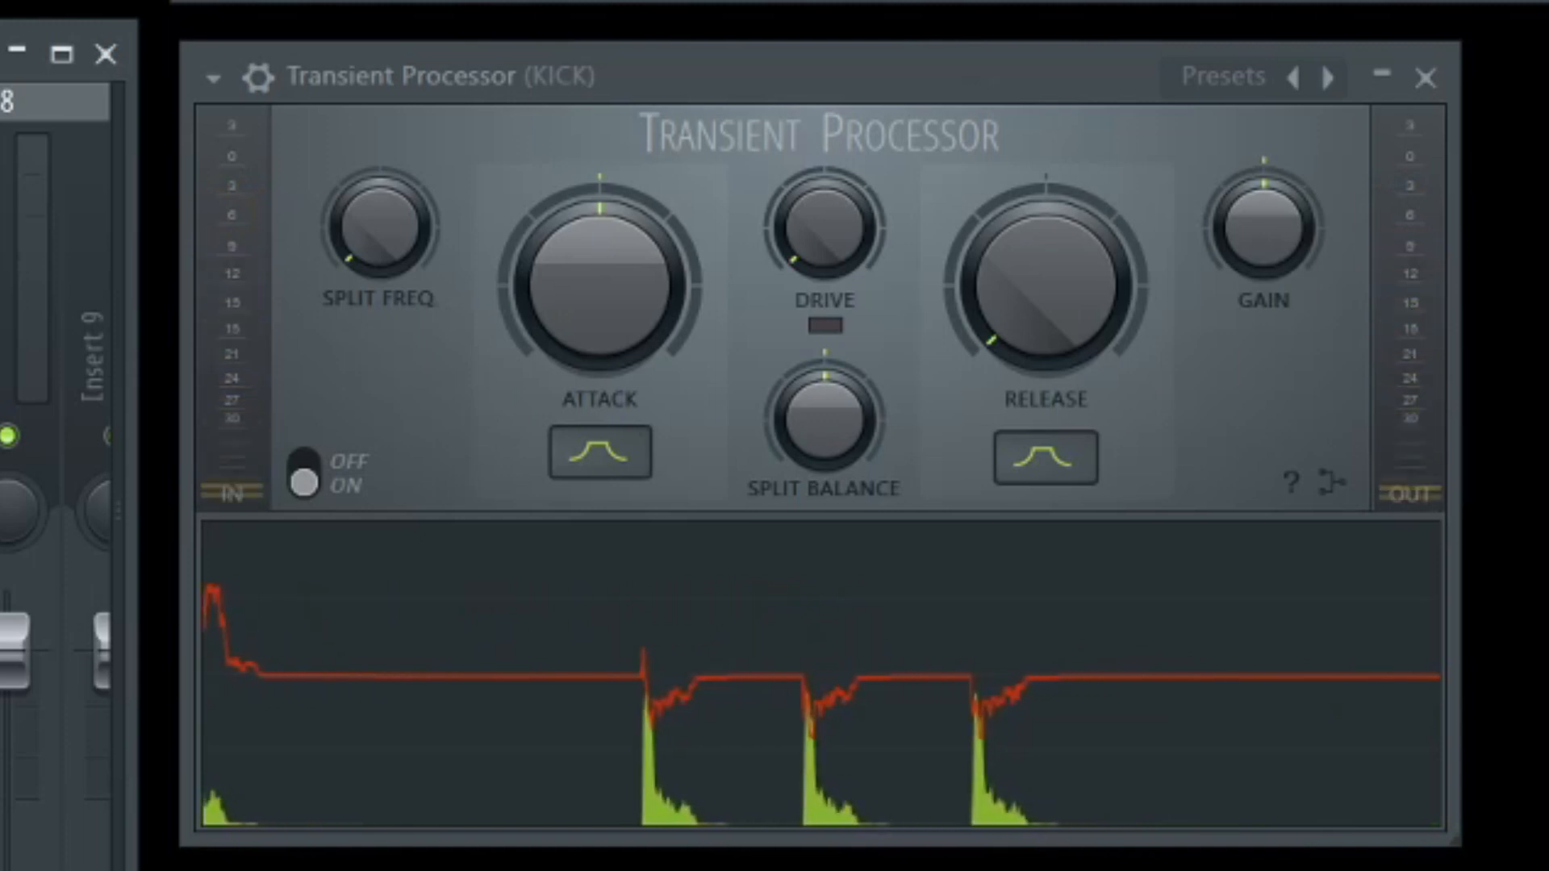
left_click_drag(1046, 327, 1046, 242)
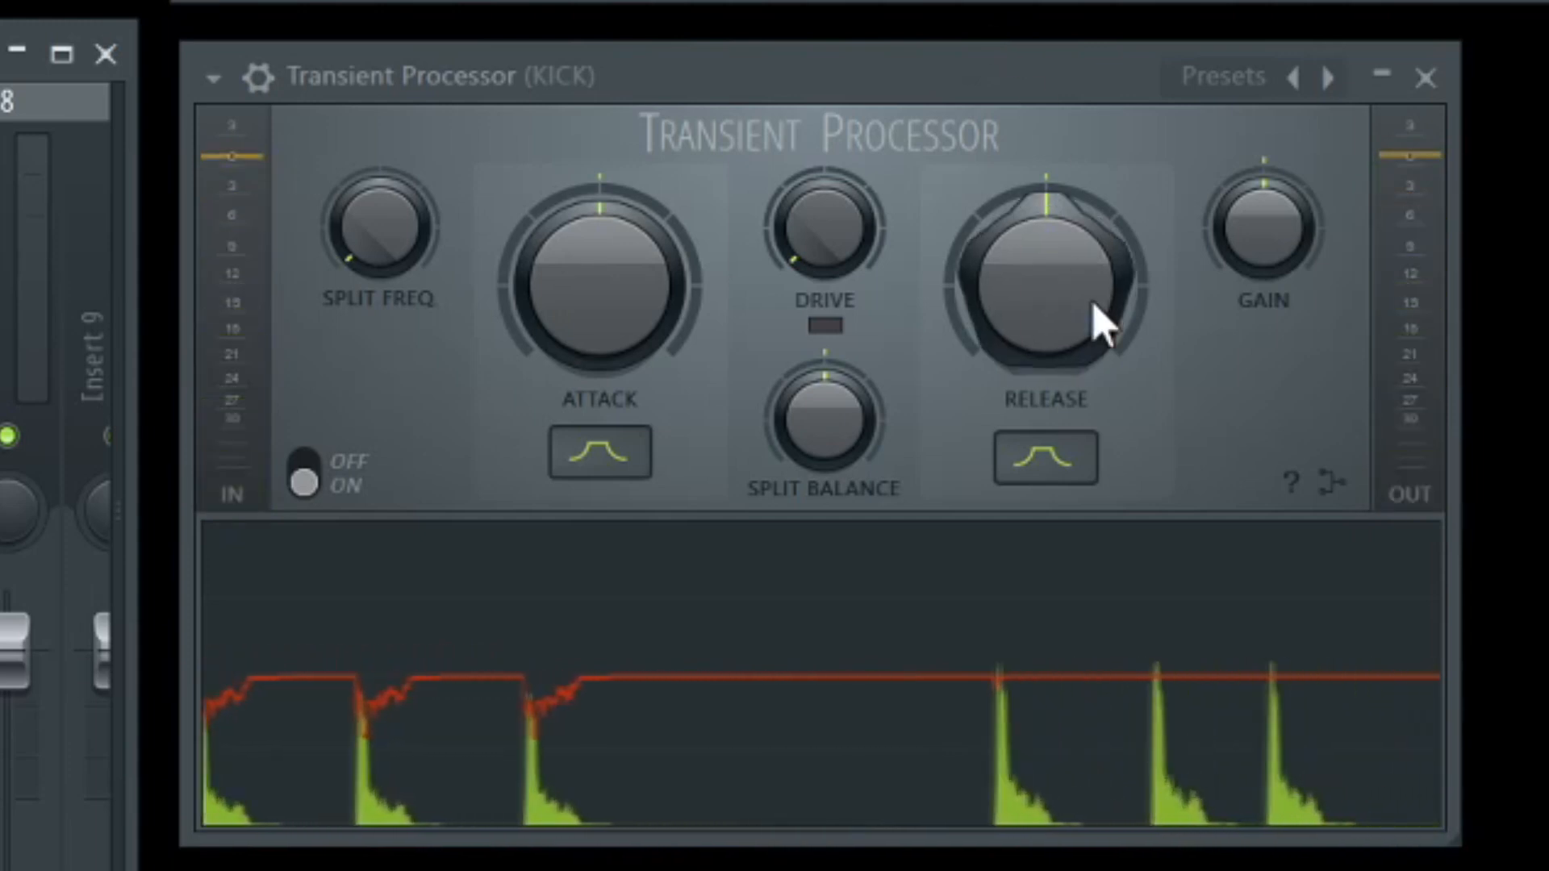
left_click_drag(1091, 301, 1089, 404)
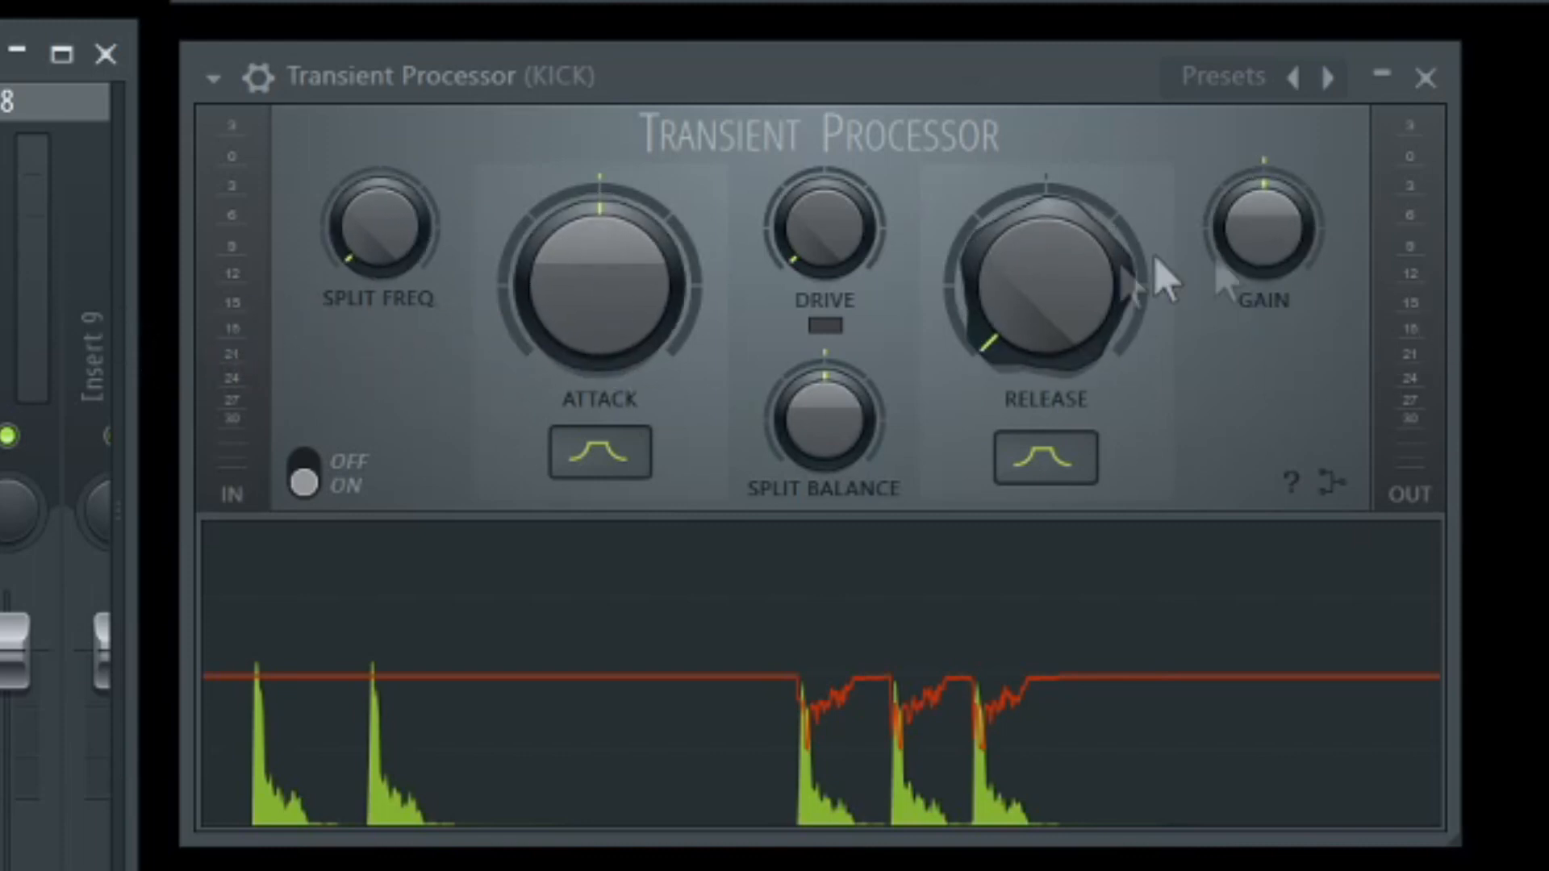
View the Transient Processor's signal flowchart for the split frequency routing and return to the controls.
left_click(1343, 482)
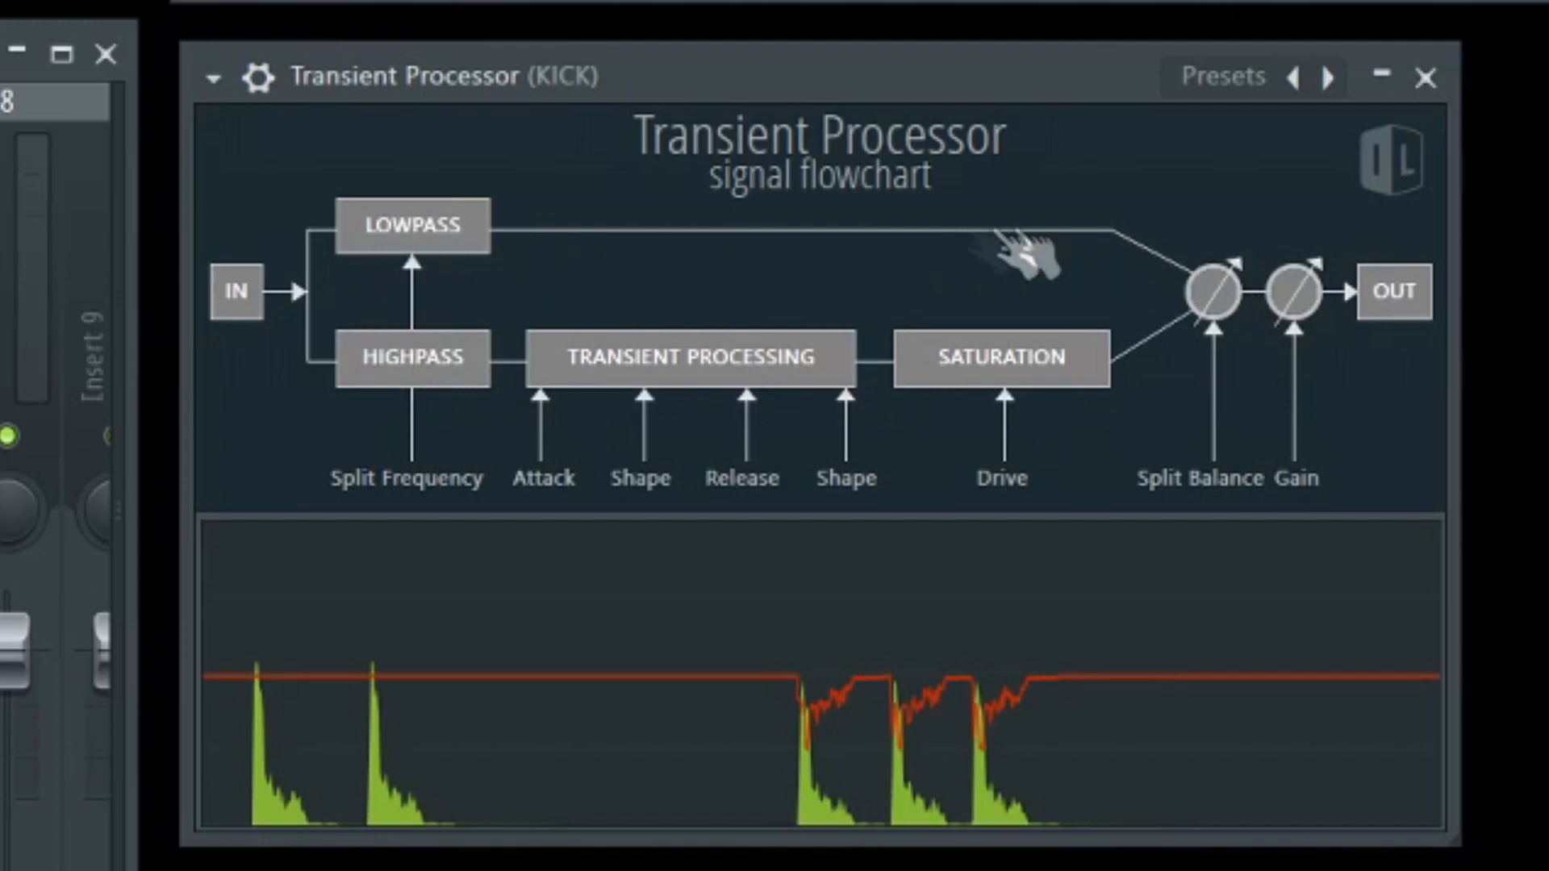
left_click(1370, 417)
Try Split Freq and Split Balance at maximum on the kick, and return Split Freq to minimum and Split Balance to centre.
mouse_move(377, 226)
left_mouse_down()
mouse_move(378, 154)
mouse_move(379, 201)
left_mouse_up()
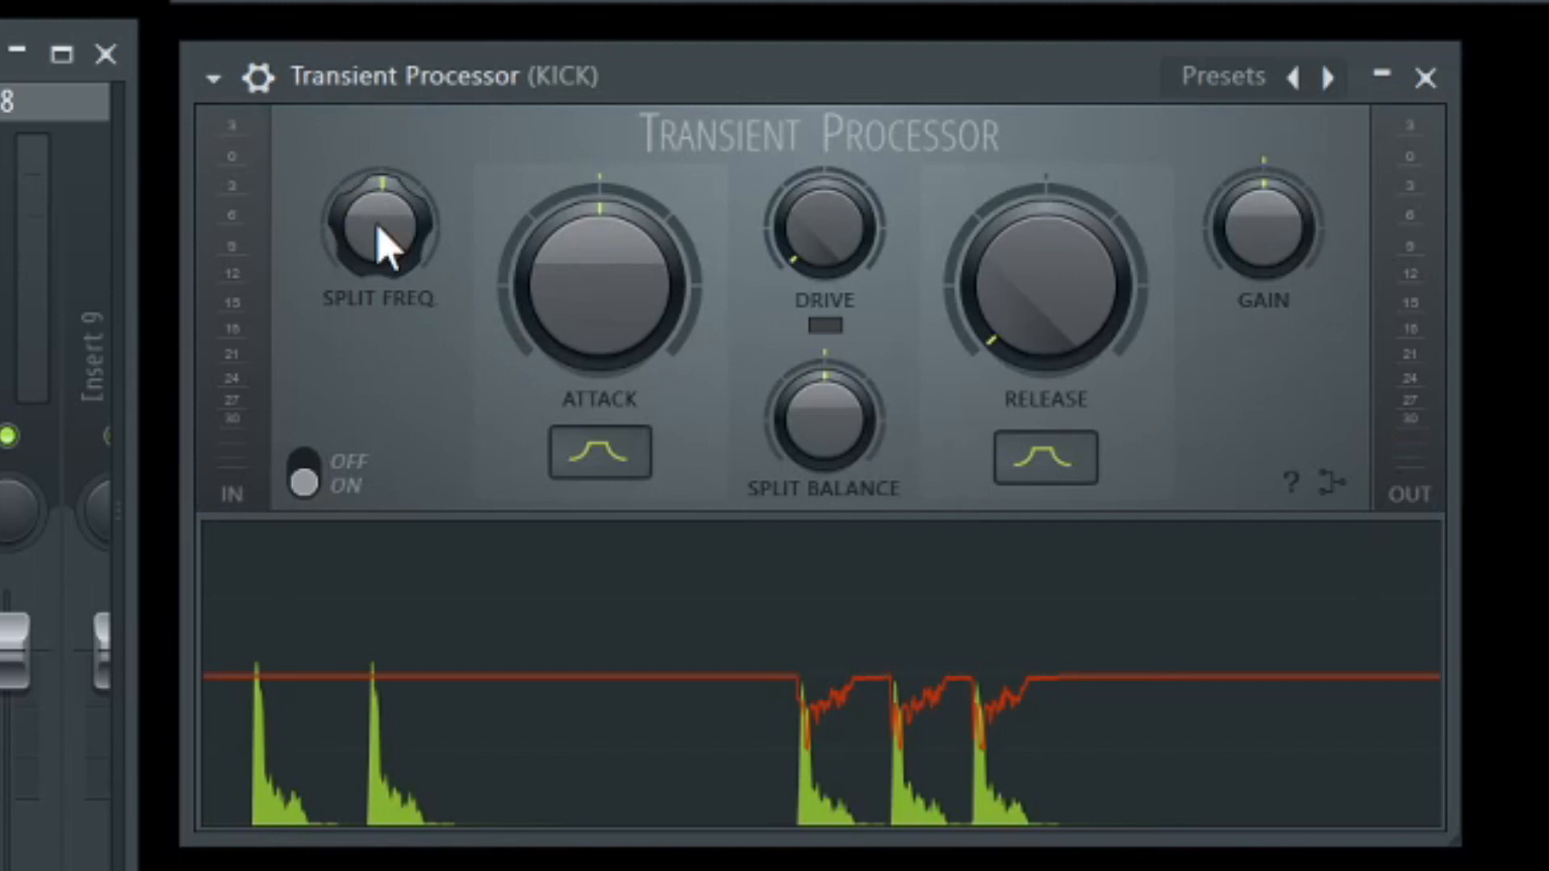
left_click_drag(383, 242, 381, 165)
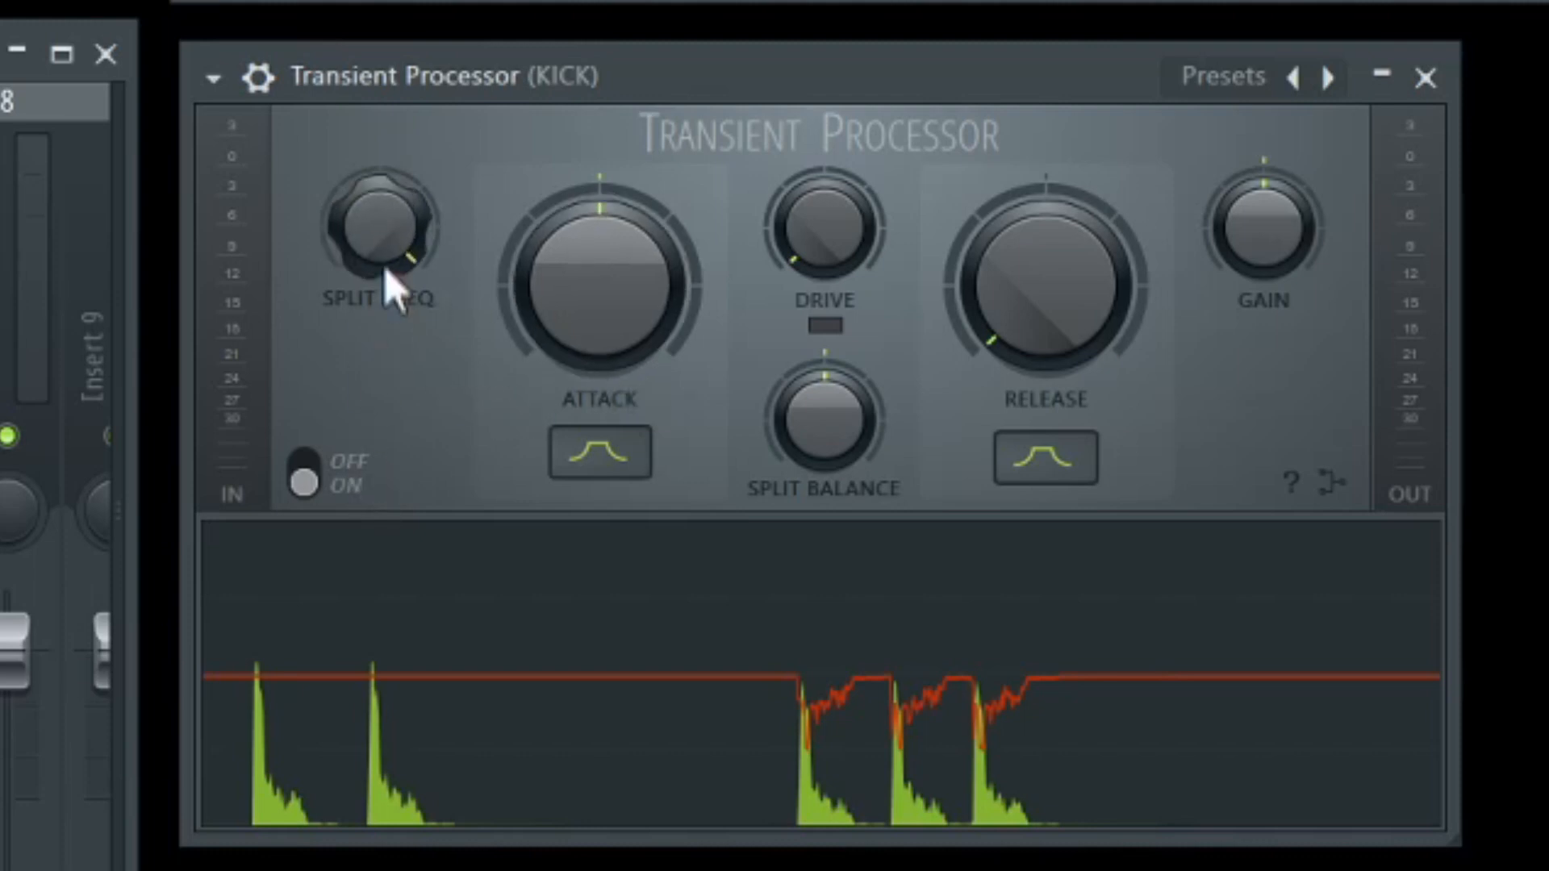
left_click_drag(835, 440, 835, 379)
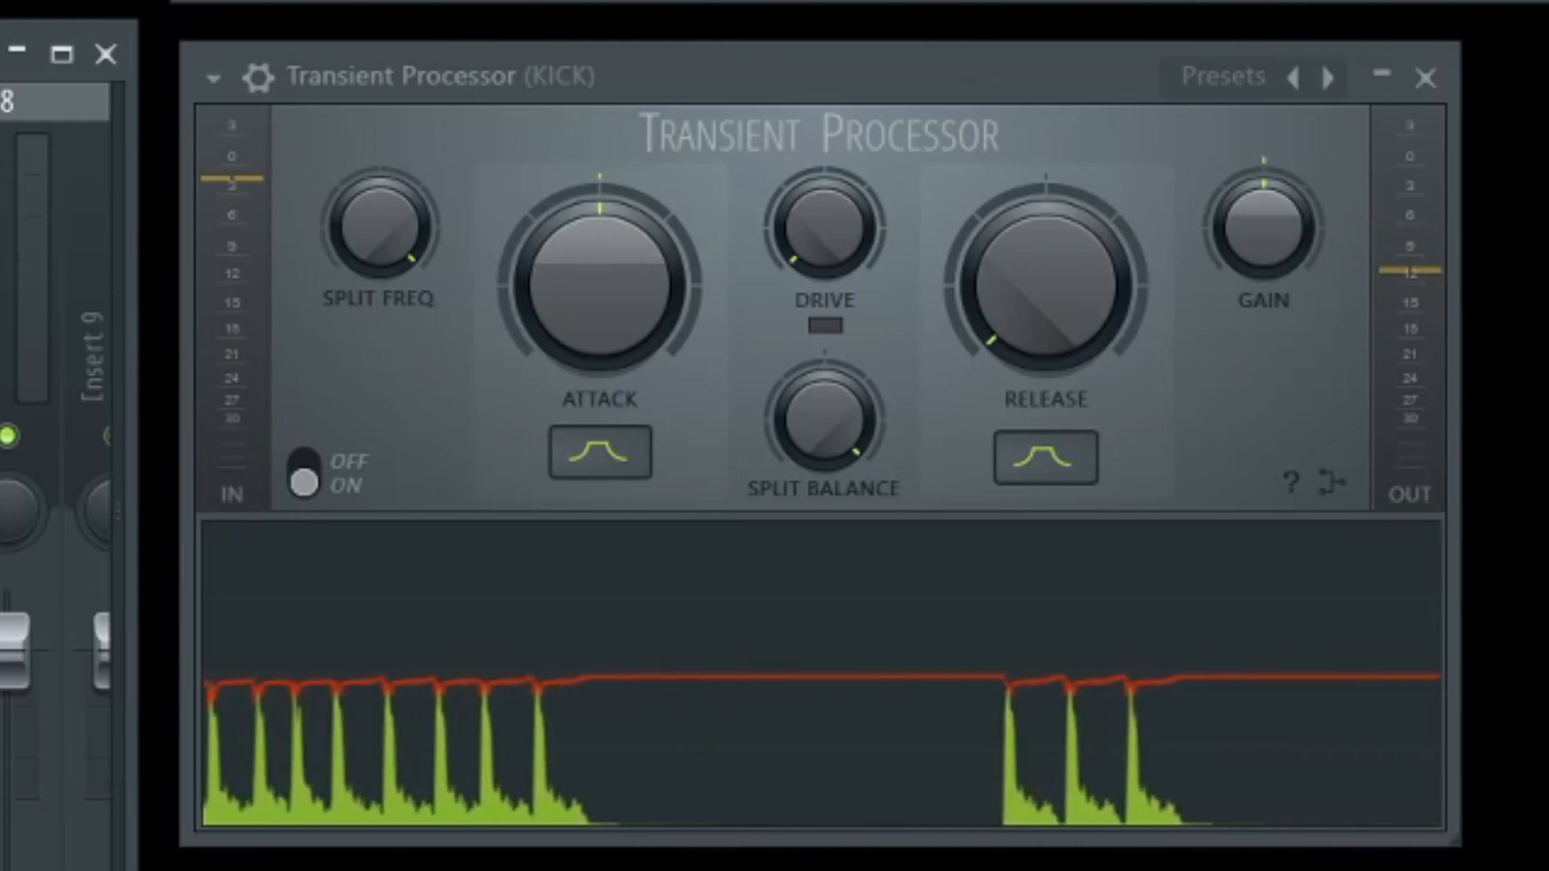
left_click_drag(408, 235, 389, 278)
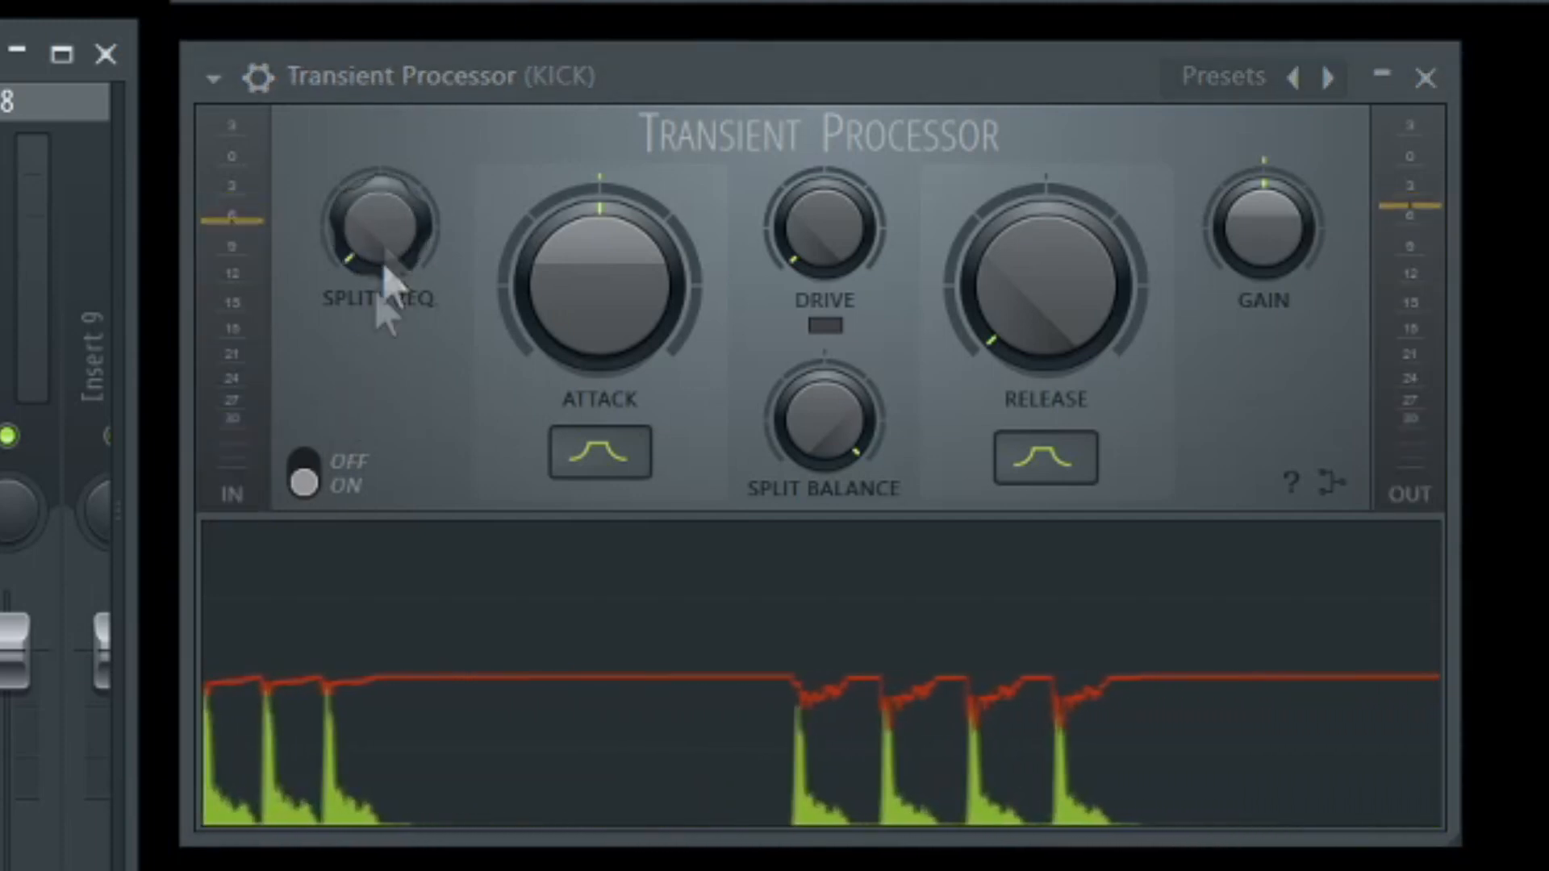
left_click_drag(830, 415, 830, 464)
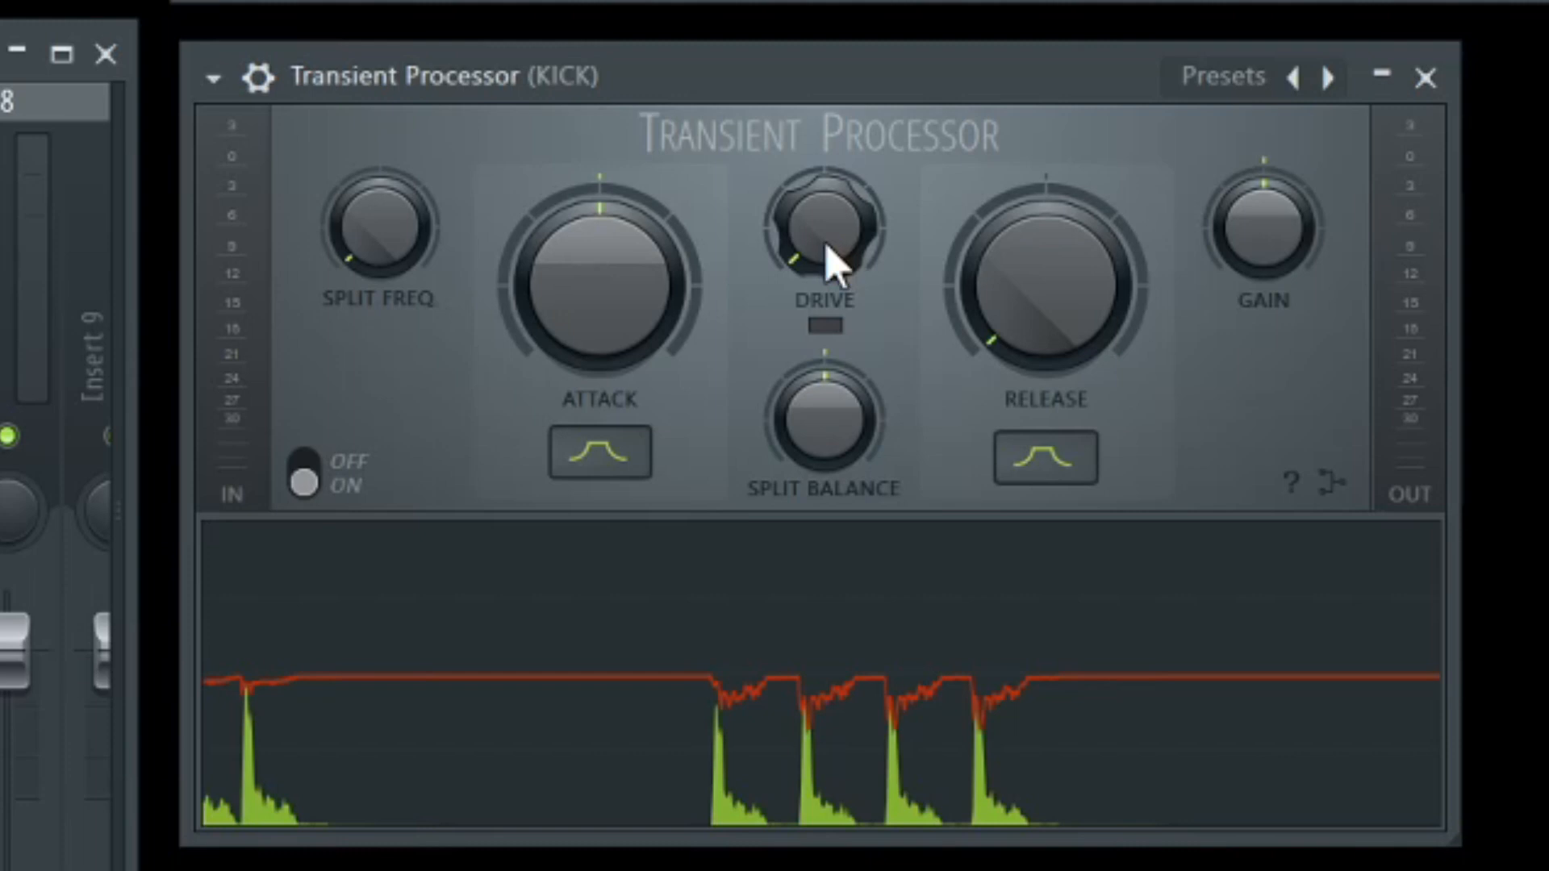
Examine where Drive and saturation sit in the signal flowchart and return to the controls.
left_click(1329, 485)
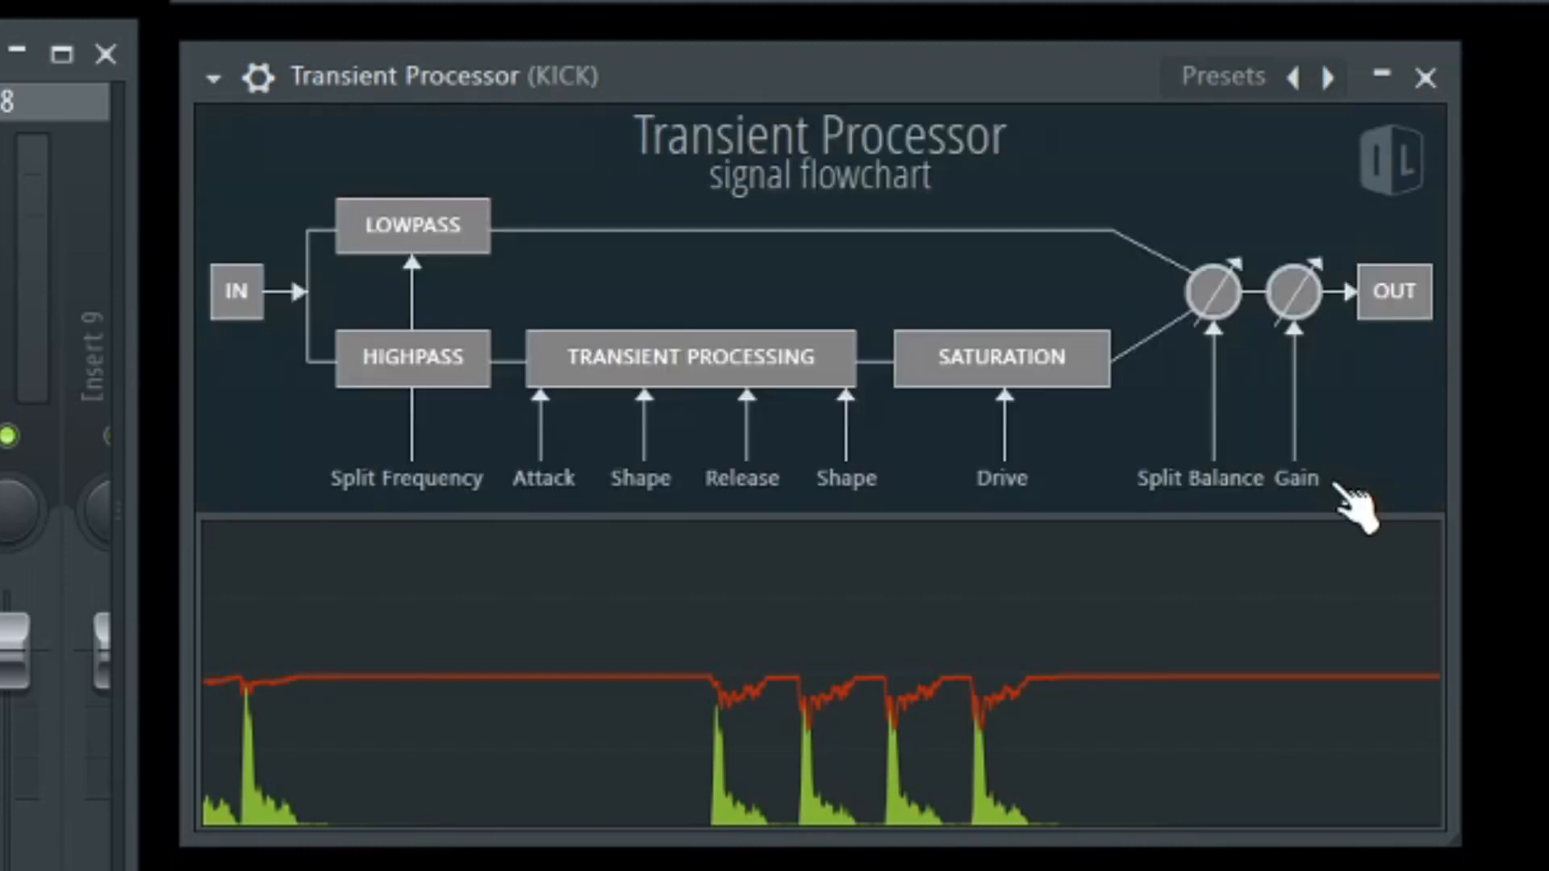
left_click(1020, 387)
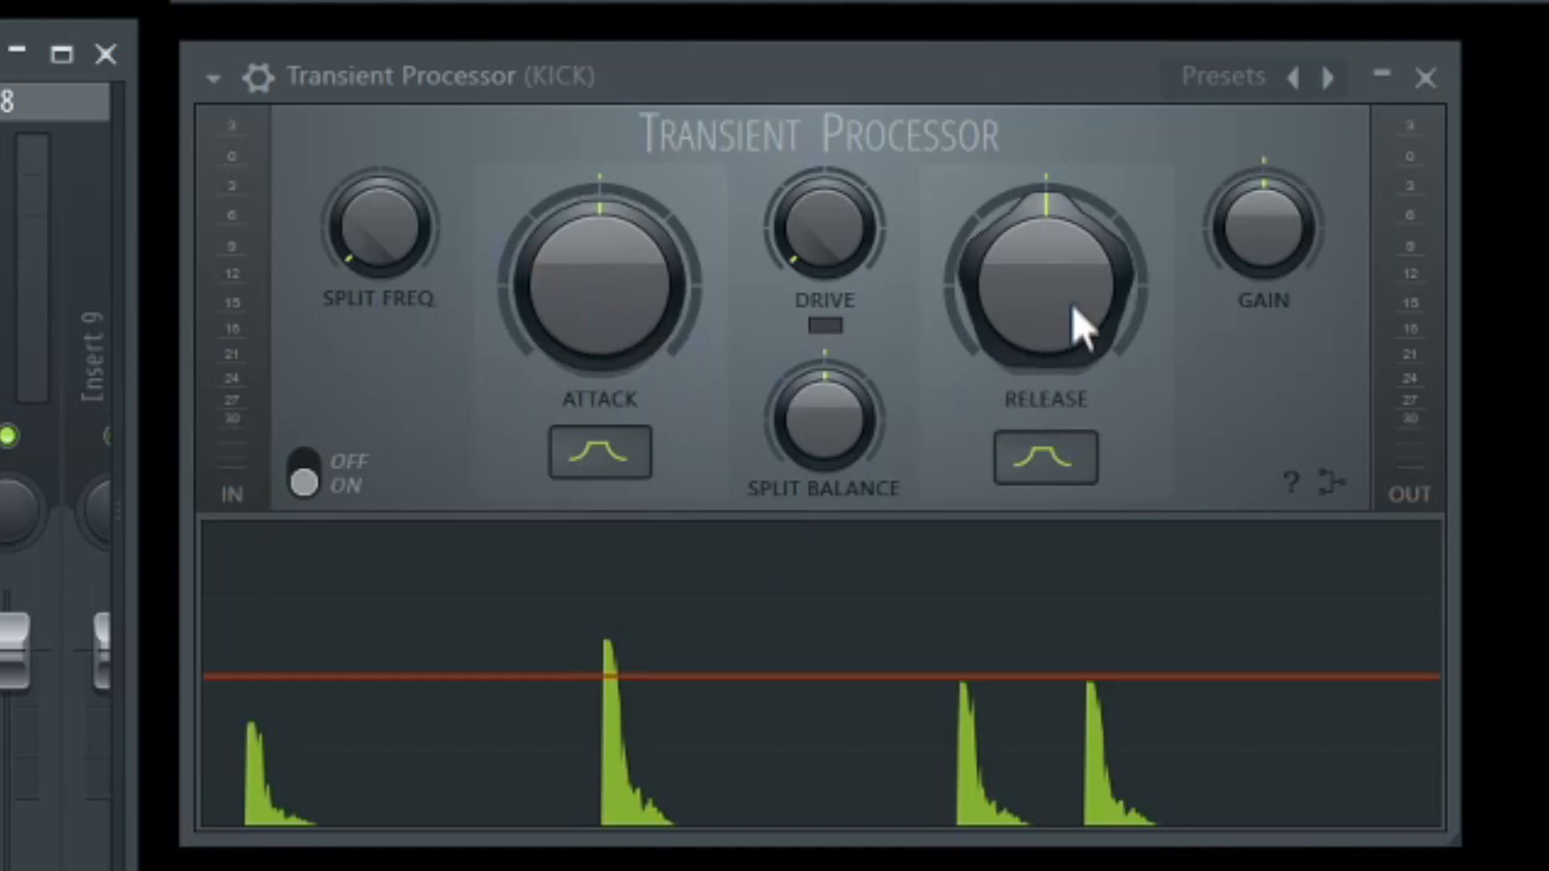
Set Release slightly below centre and Attack to maximum, and check the resulting spikes in the kick's visualizer.
left_click_drag(1062, 301, 1024, 304)
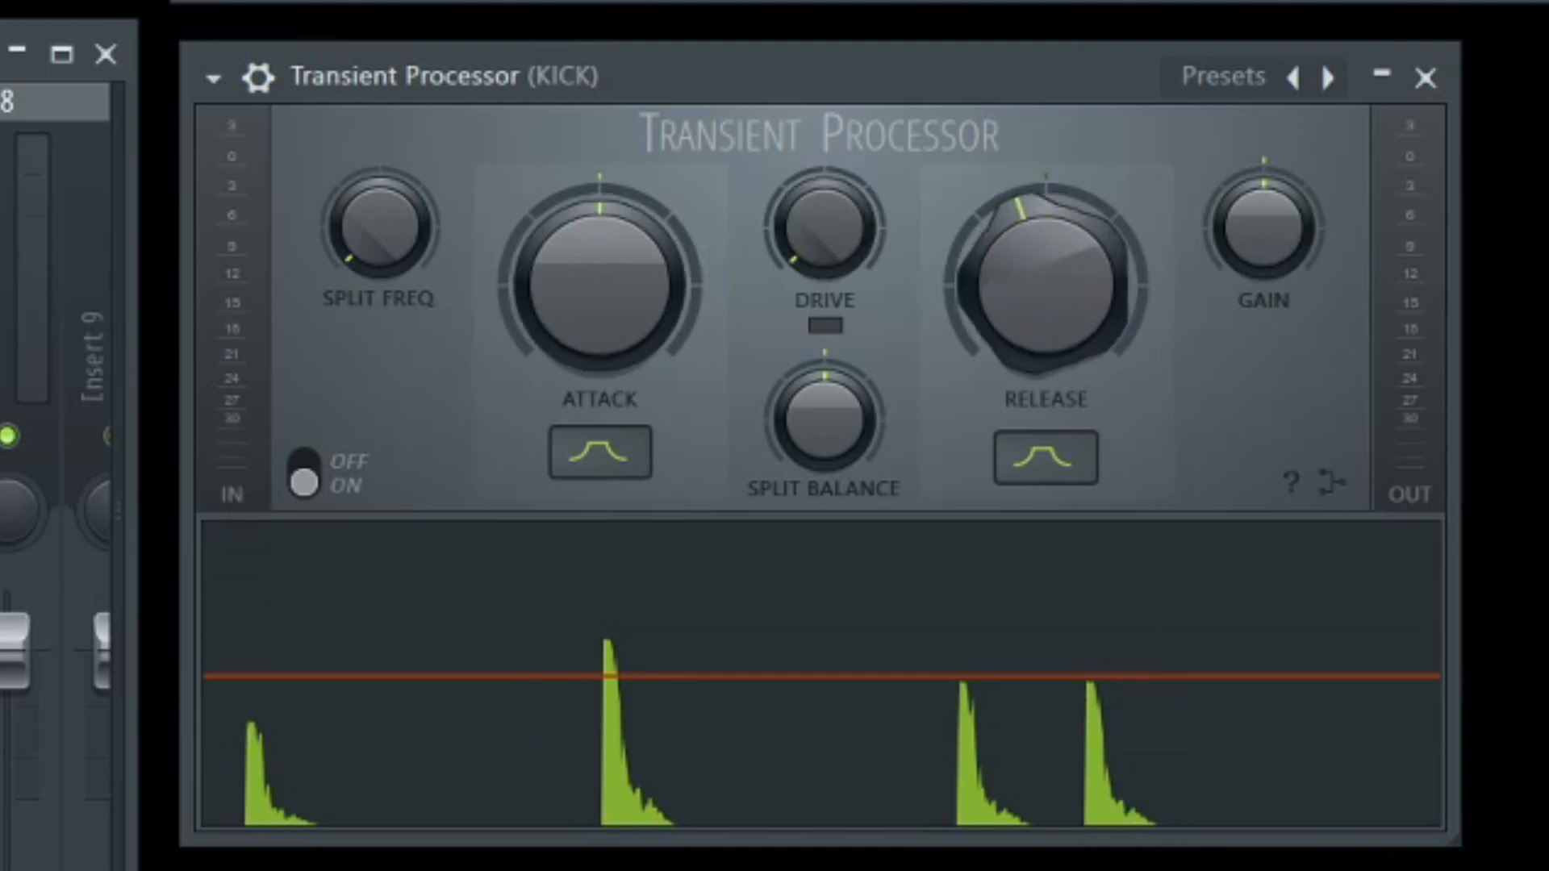
left_click_drag(617, 315, 609, 312)
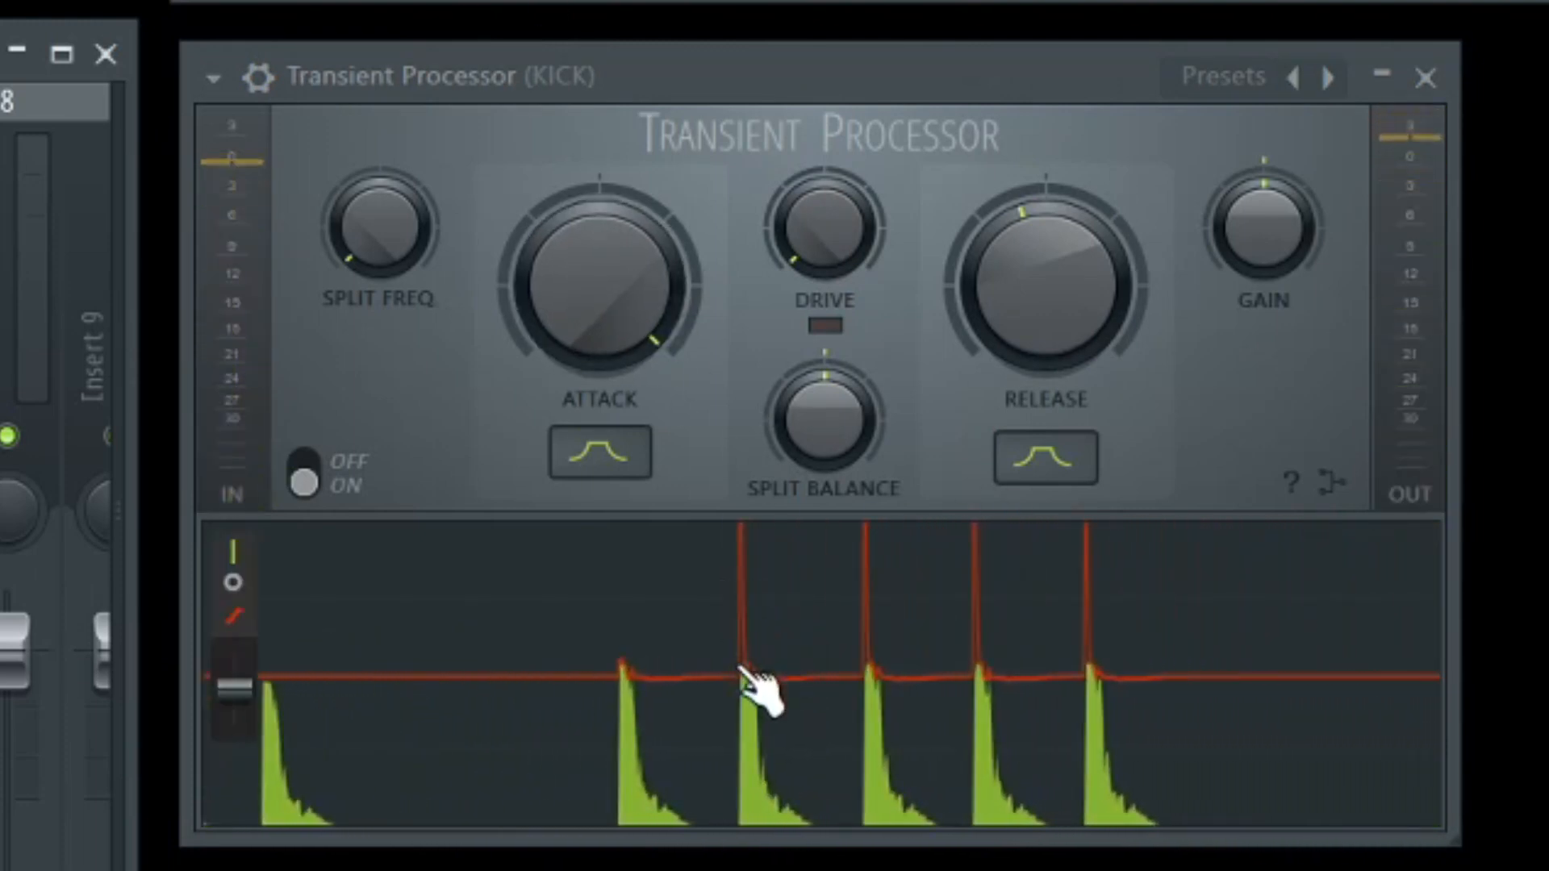
mouse_move(788, 650)
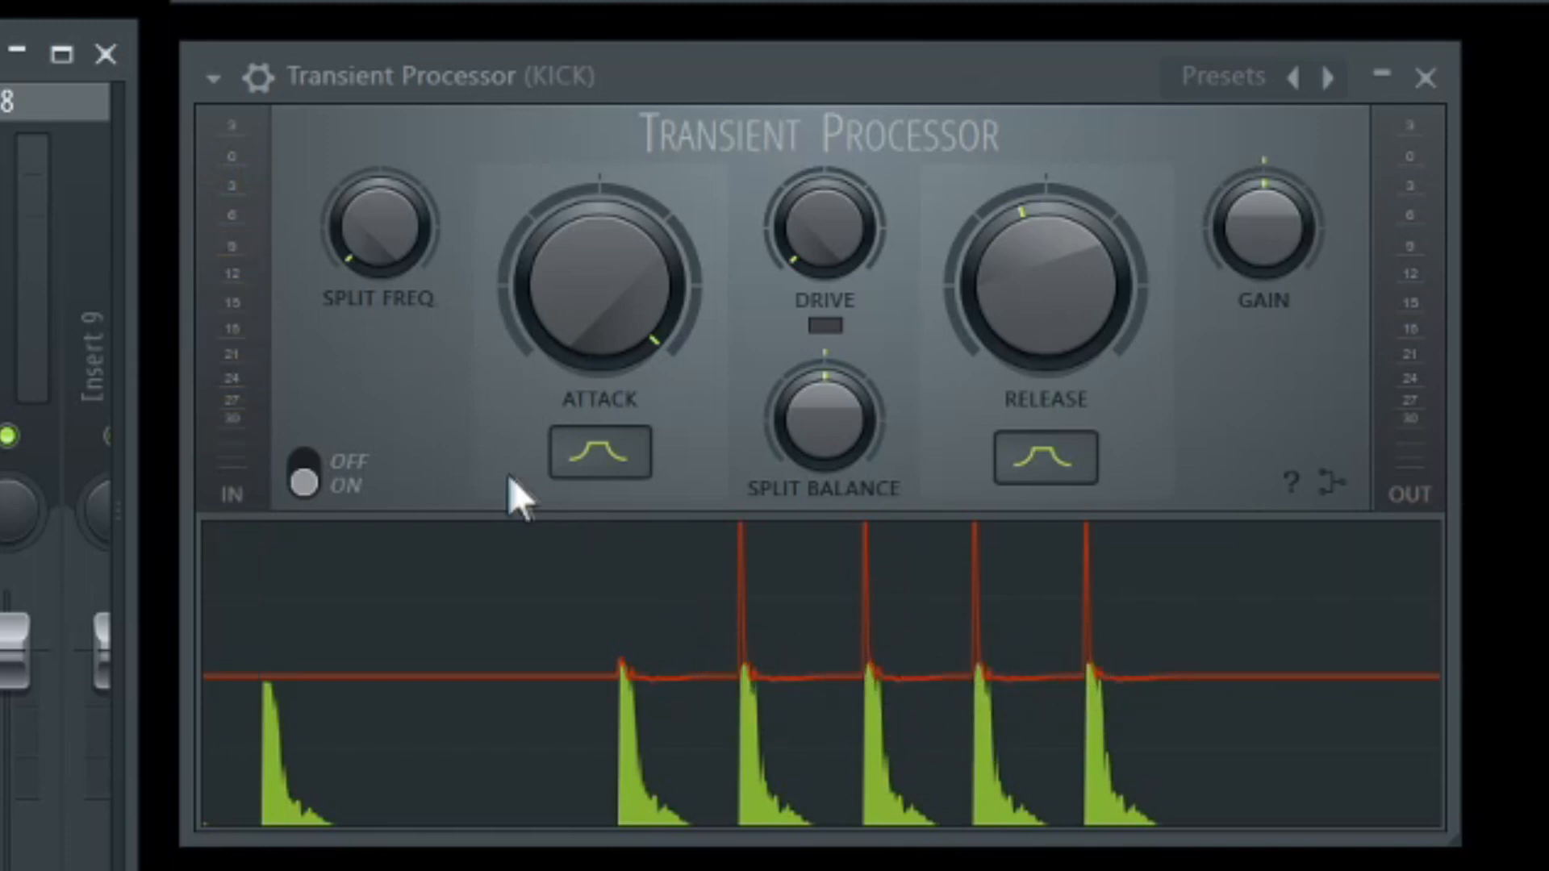
Set Attack moderately above centre and Release well below centre, and compare the kick with the effect off and on.
mouse_move(602, 270)
left_mouse_down()
mouse_move(602, 339)
mouse_move(604, 268)
left_mouse_up()
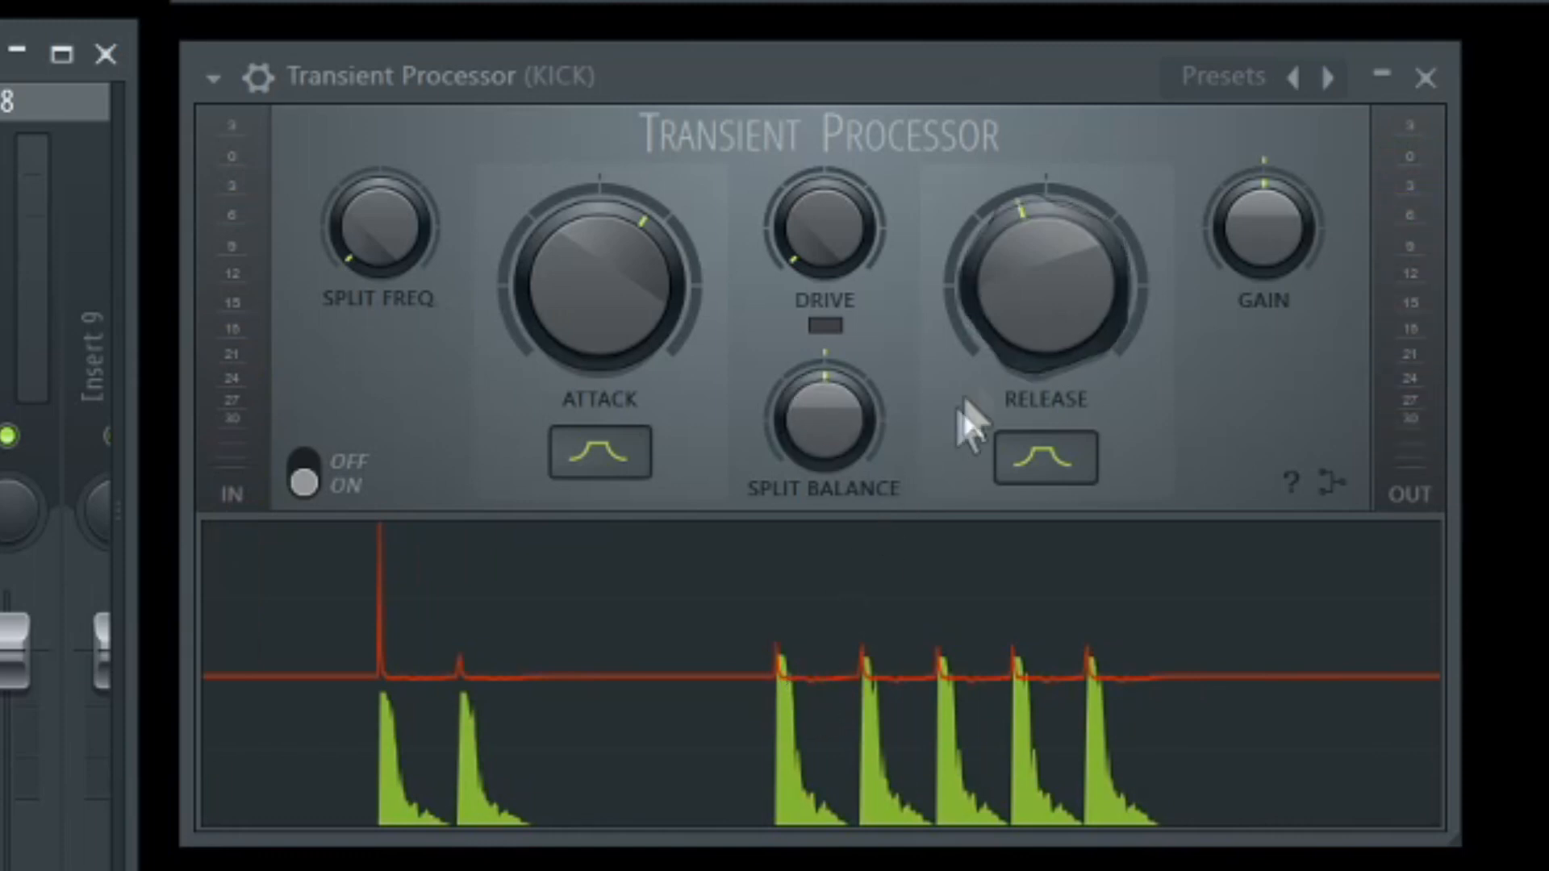
left_click_drag(1064, 294, 1063, 363)
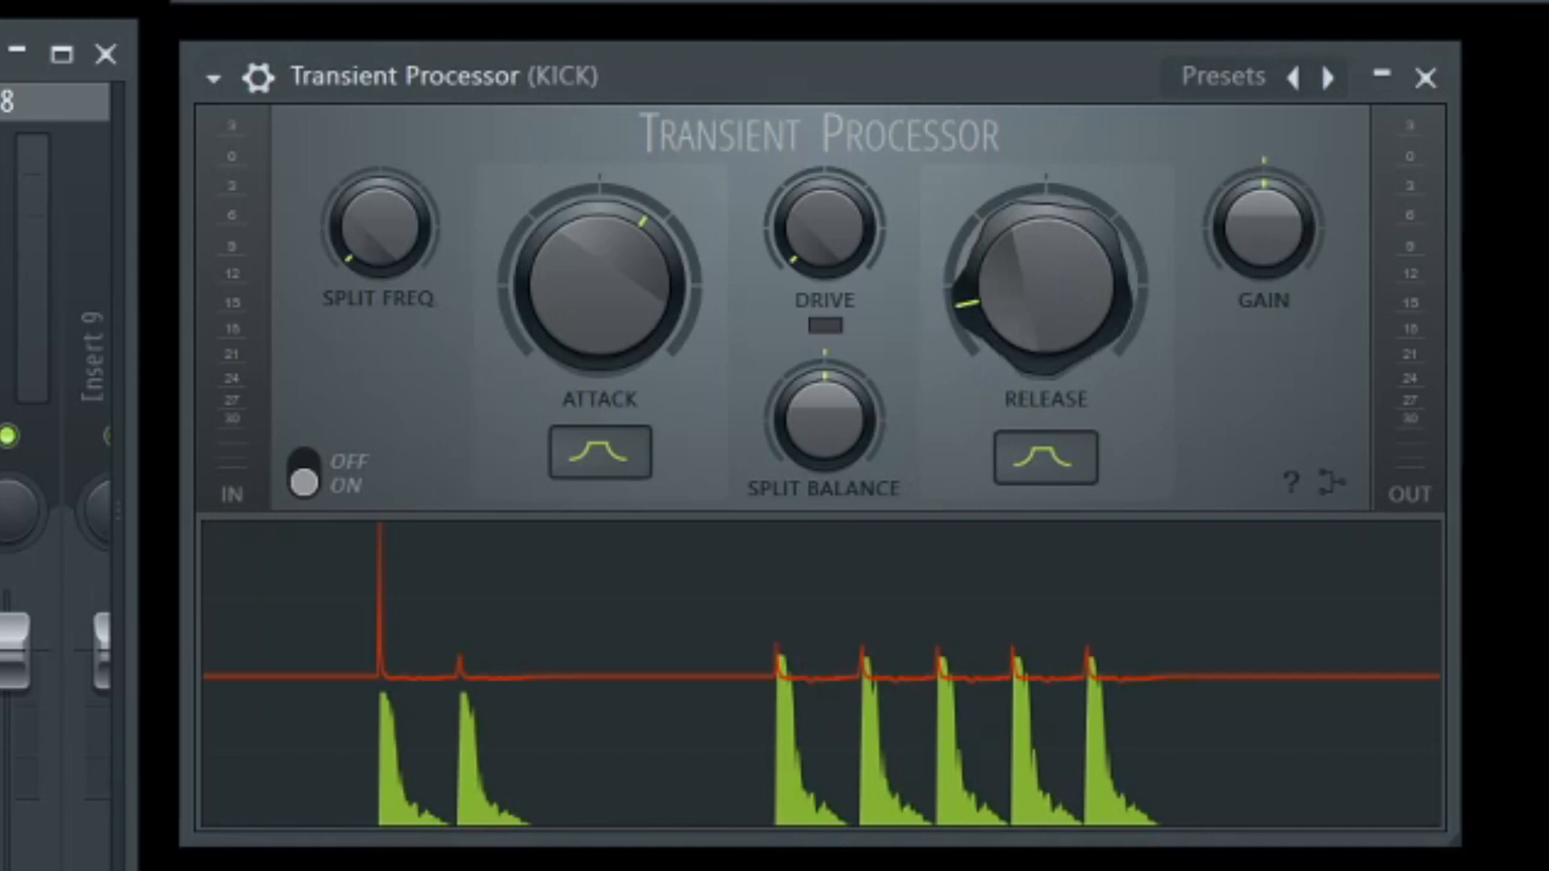
key("space")
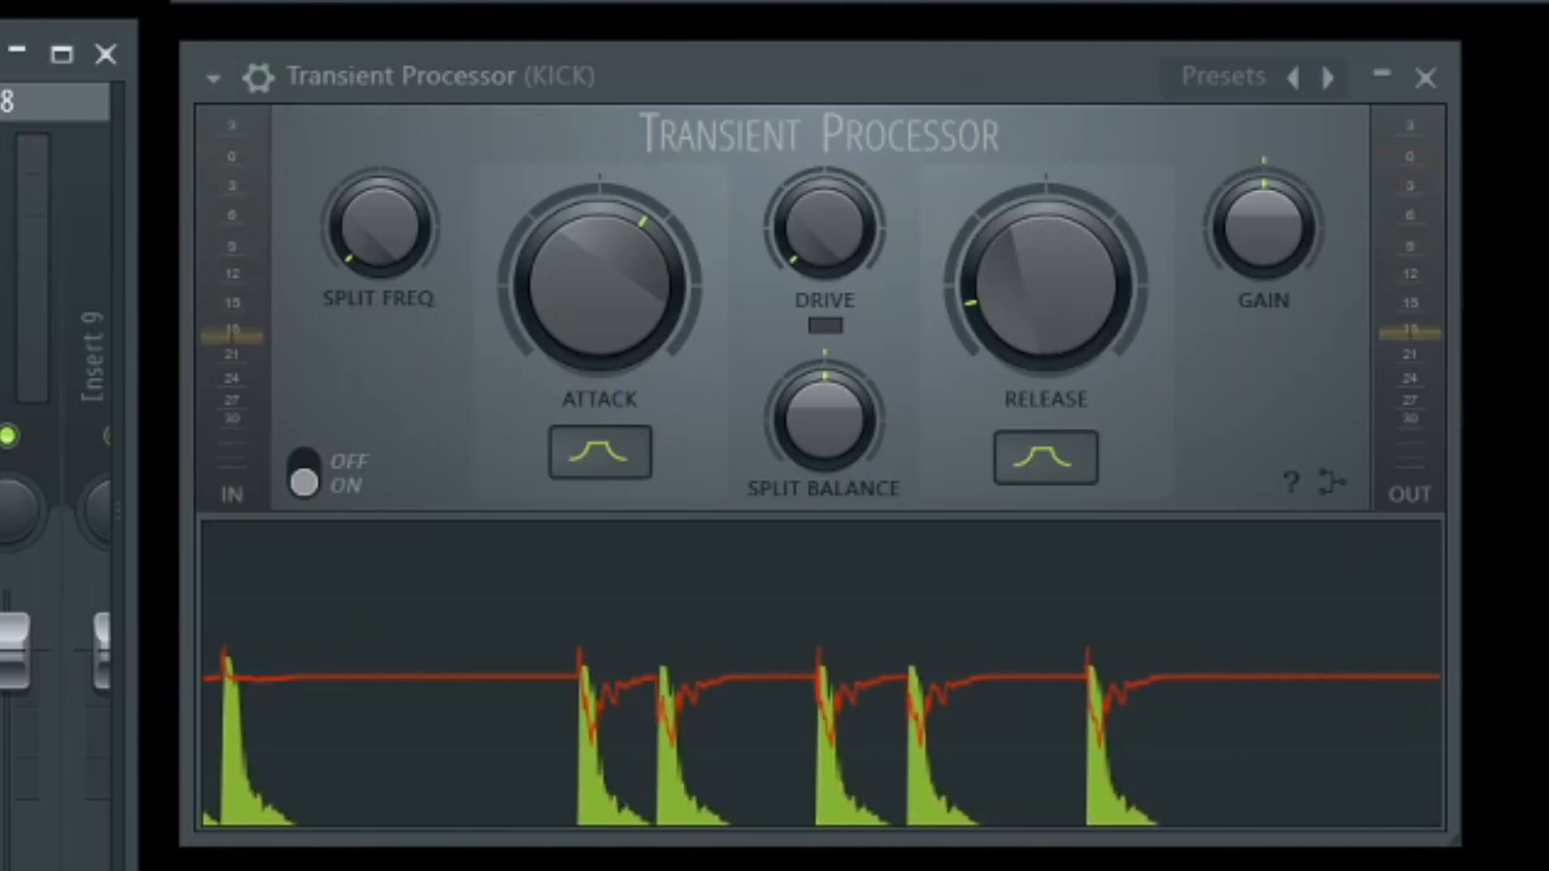
left_click(304, 481)
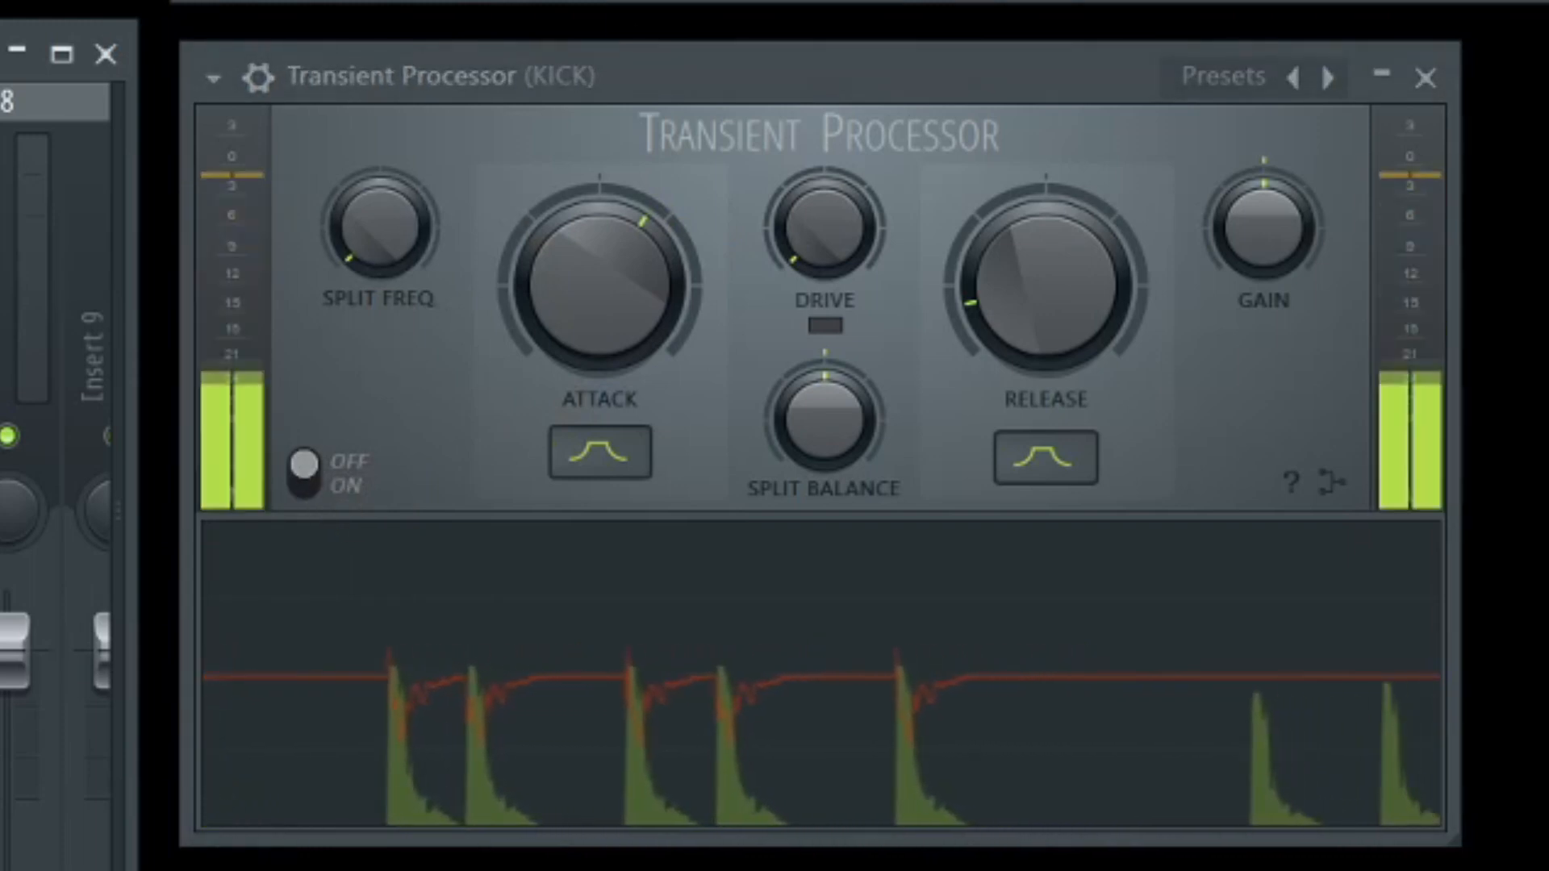
left_click(300, 483)
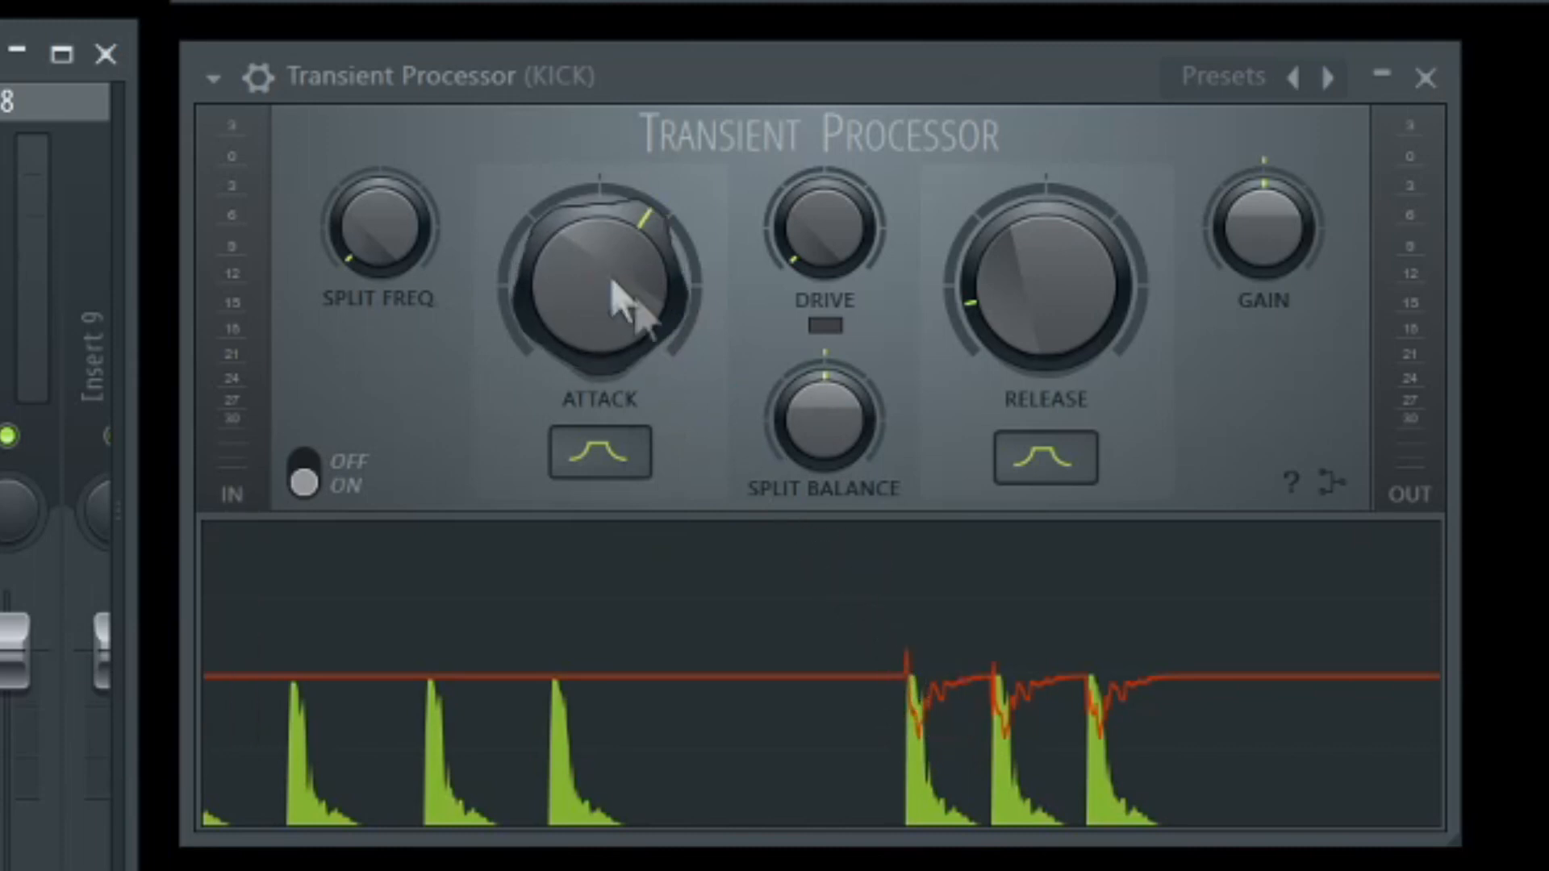
Audition the kick at several Release amounts, from maximum to slightly below centre, and return Release to centre.
left_click_drag(1065, 326, 992, 254)
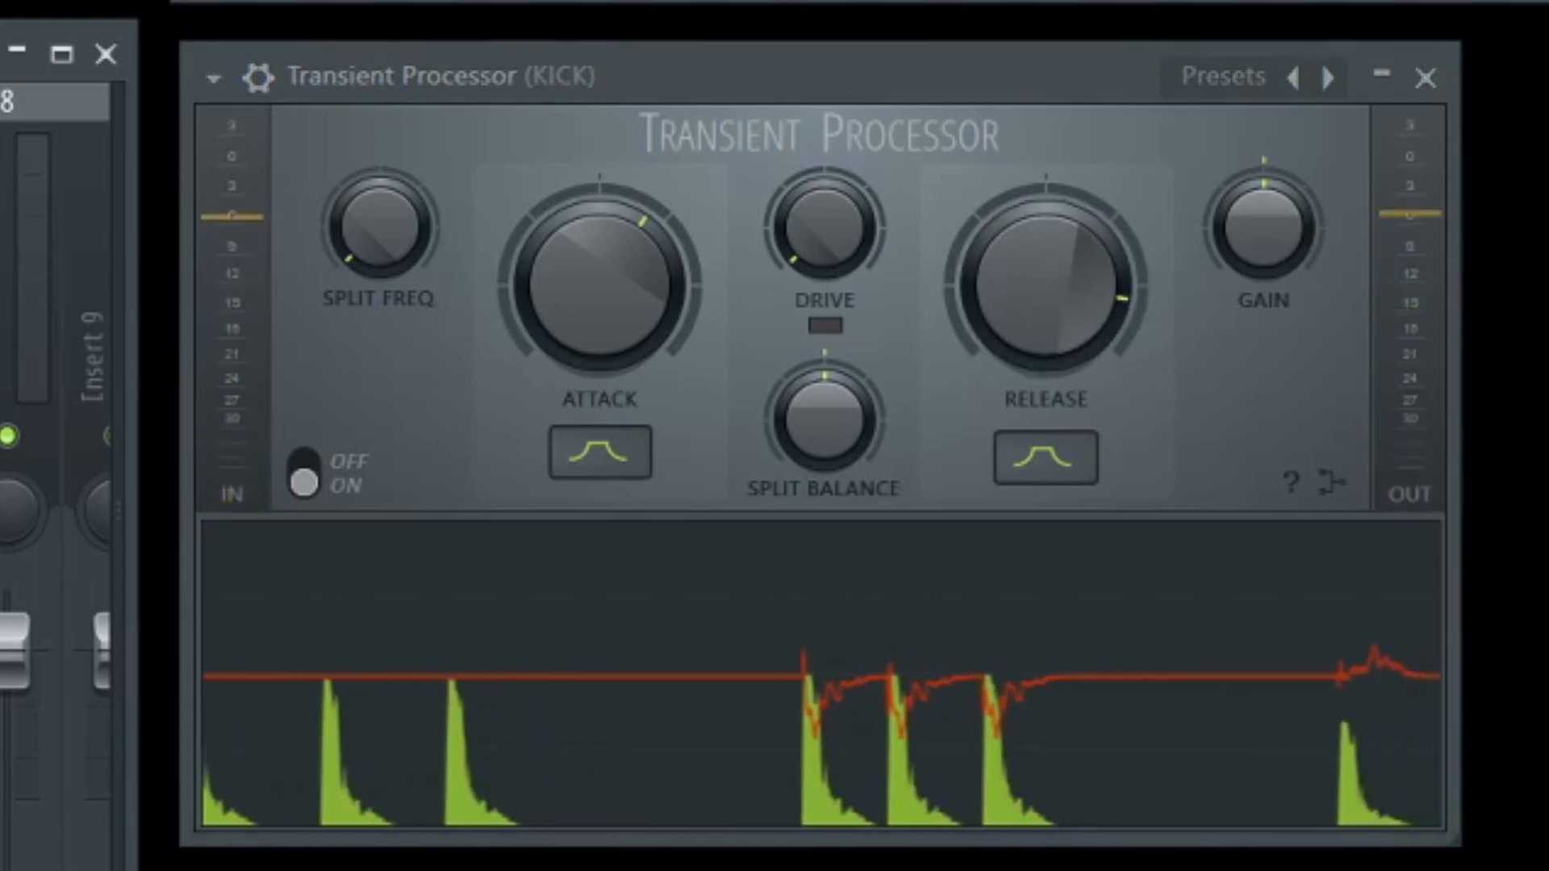
left_click_drag(1032, 271, 1032, 234)
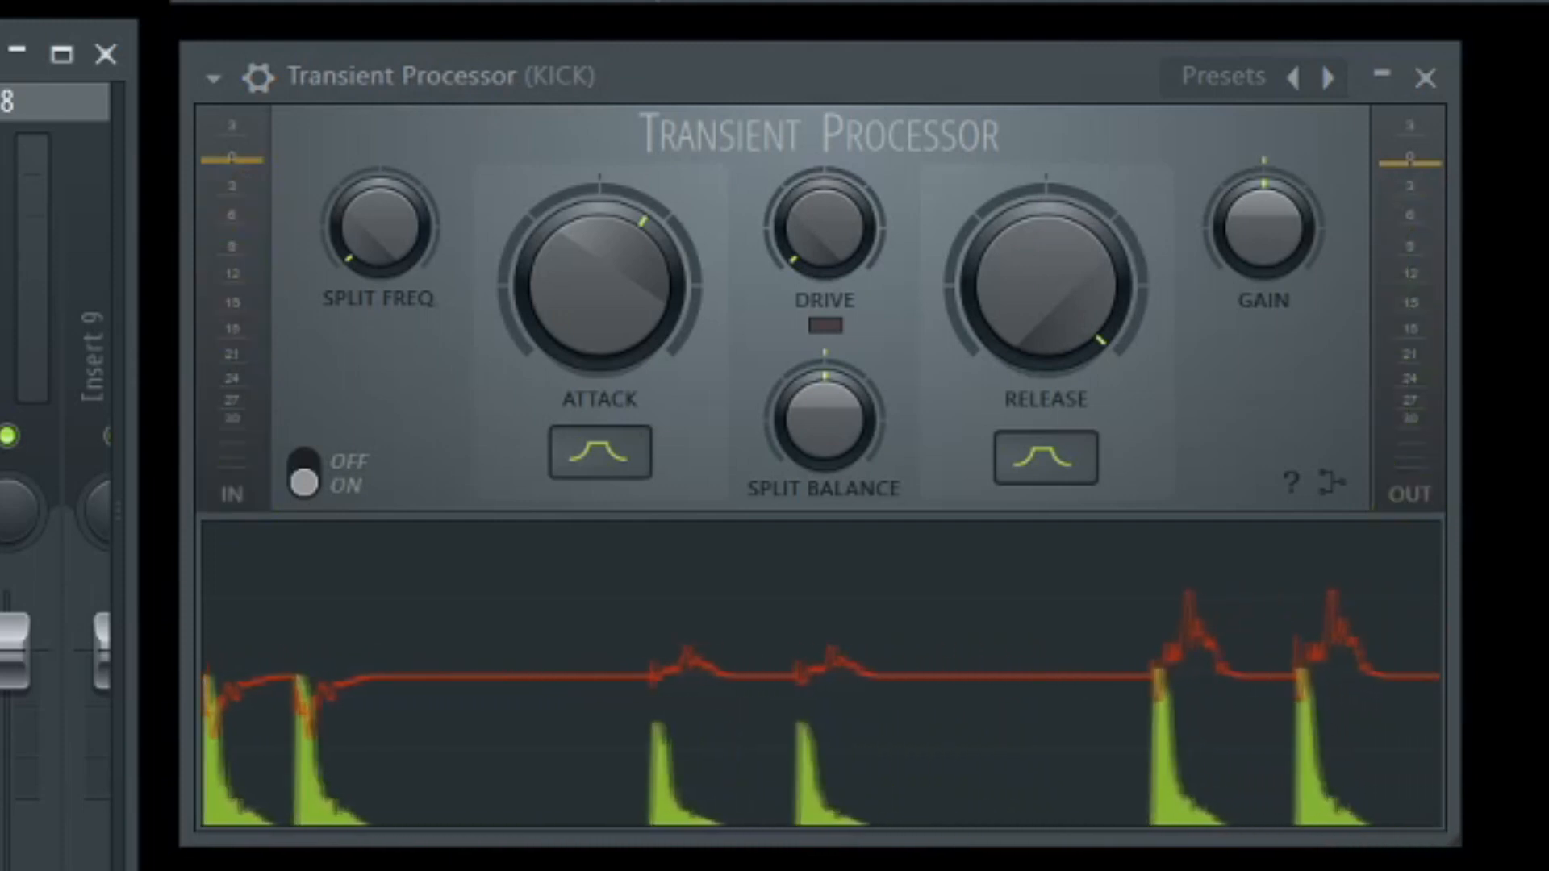
left_click_drag(1009, 259, 1010, 278)
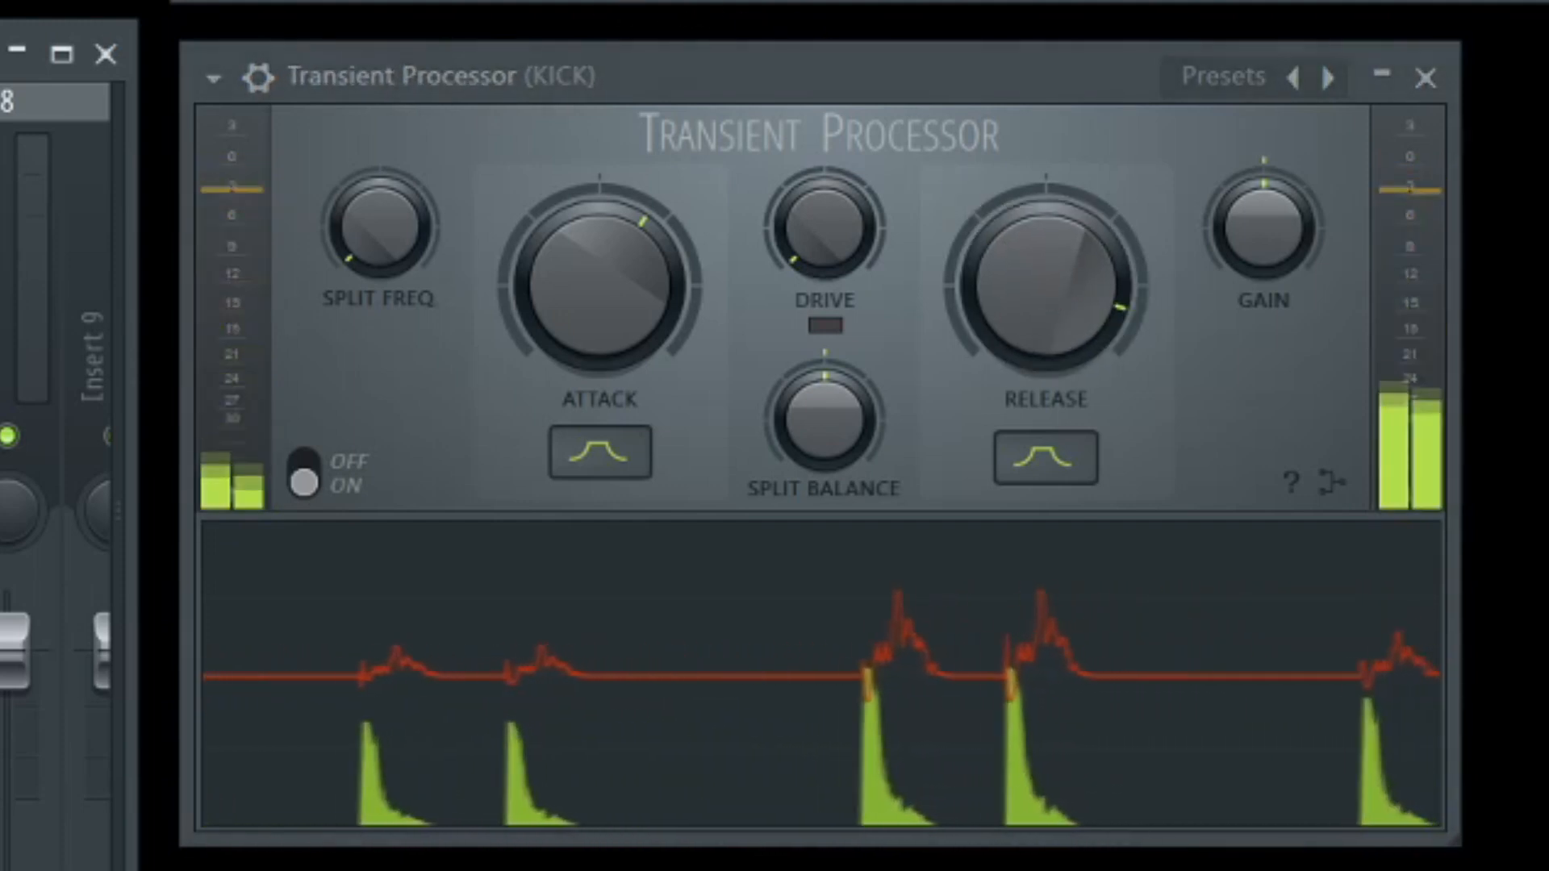
mouse_move(1100, 304)
left_mouse_down()
mouse_move(1100, 267)
mouse_move(1098, 328)
left_mouse_up()
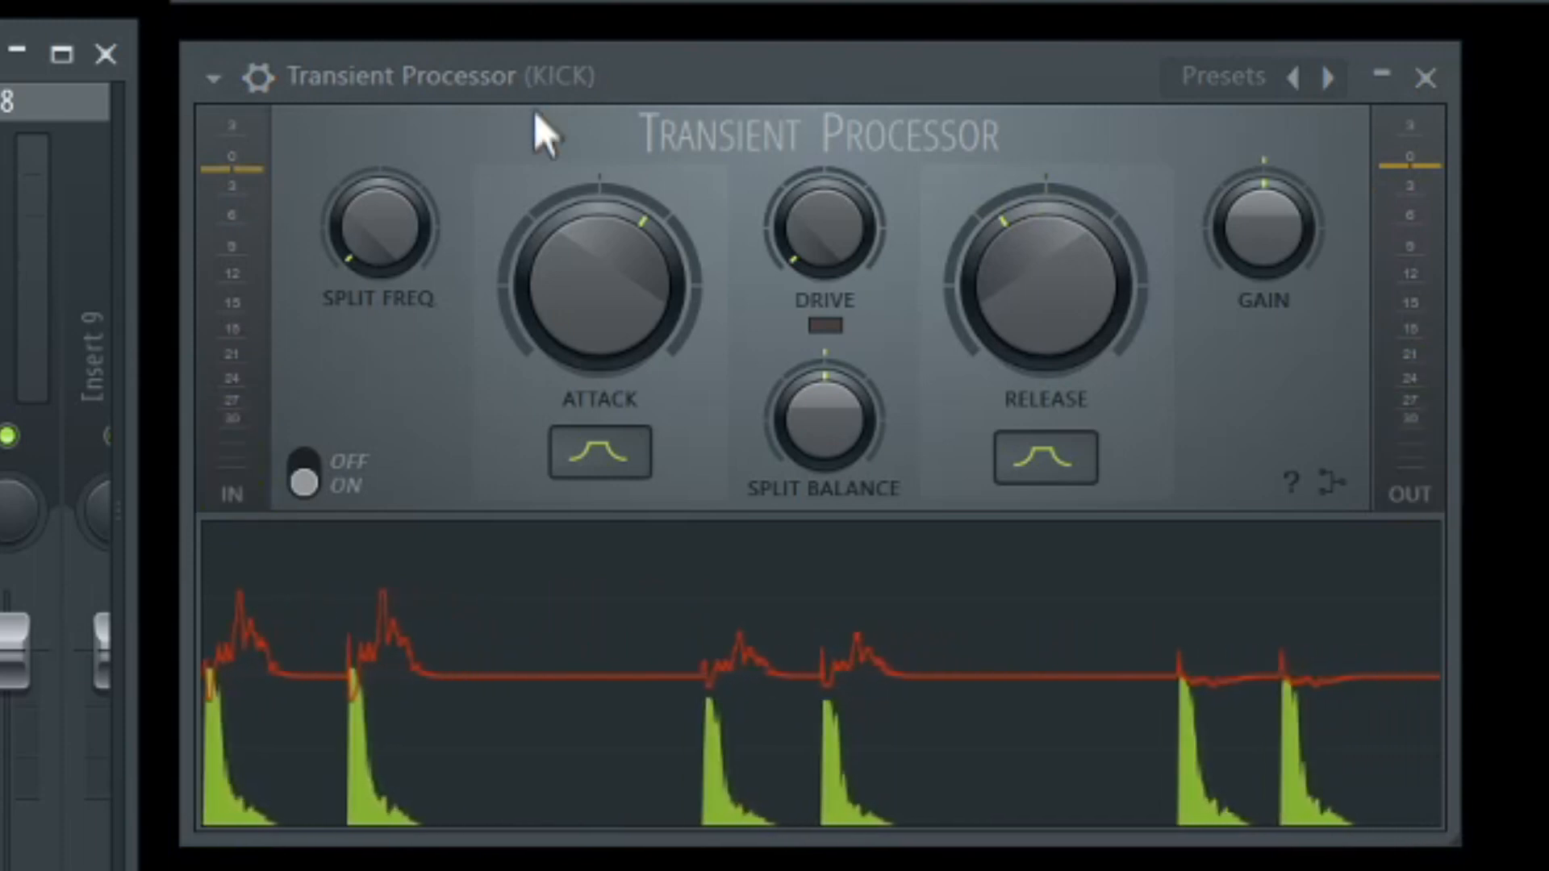
left_click_drag(1013, 249, 1014, 193)
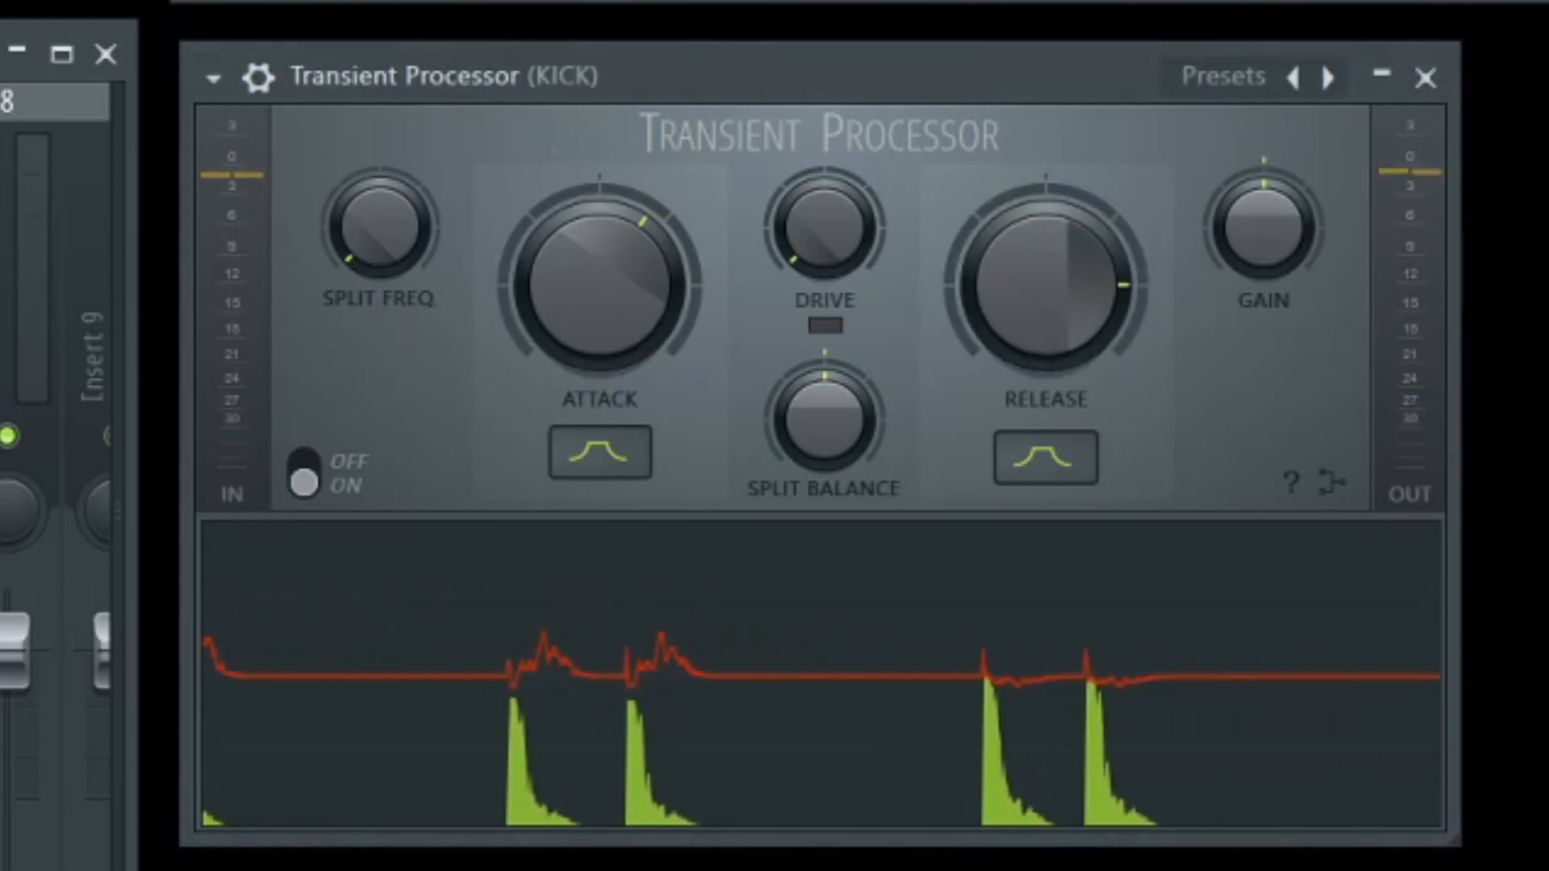
left_click_drag(1052, 285, 1053, 333)
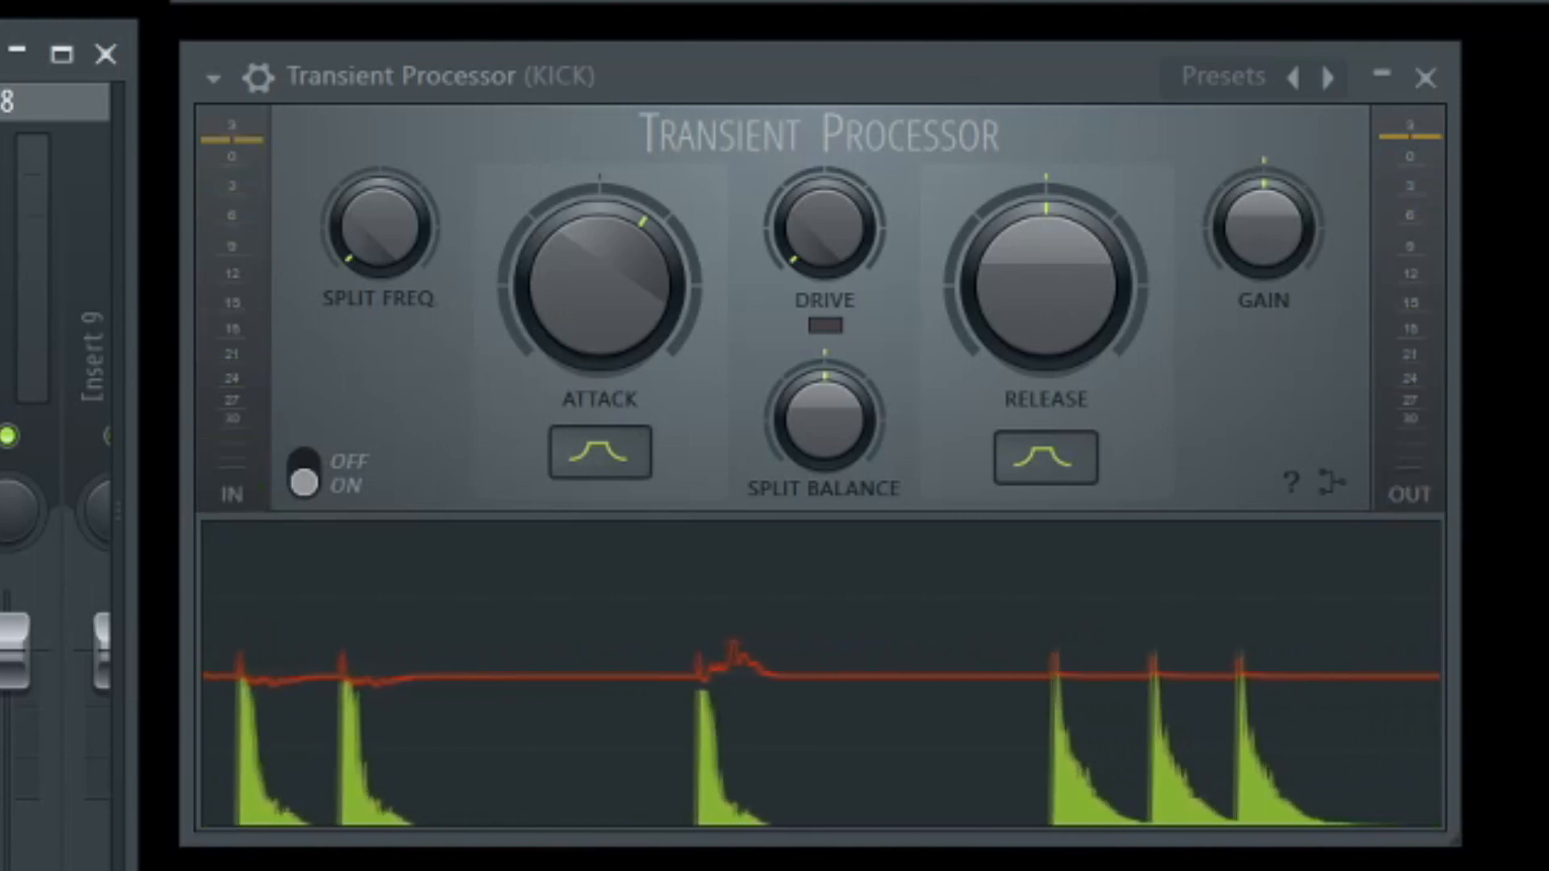
Reset Attack to centre, set Release moderately below centre and Attack moderately above centre, and play the drum sound.
left_click_drag(645, 311, 646, 359)
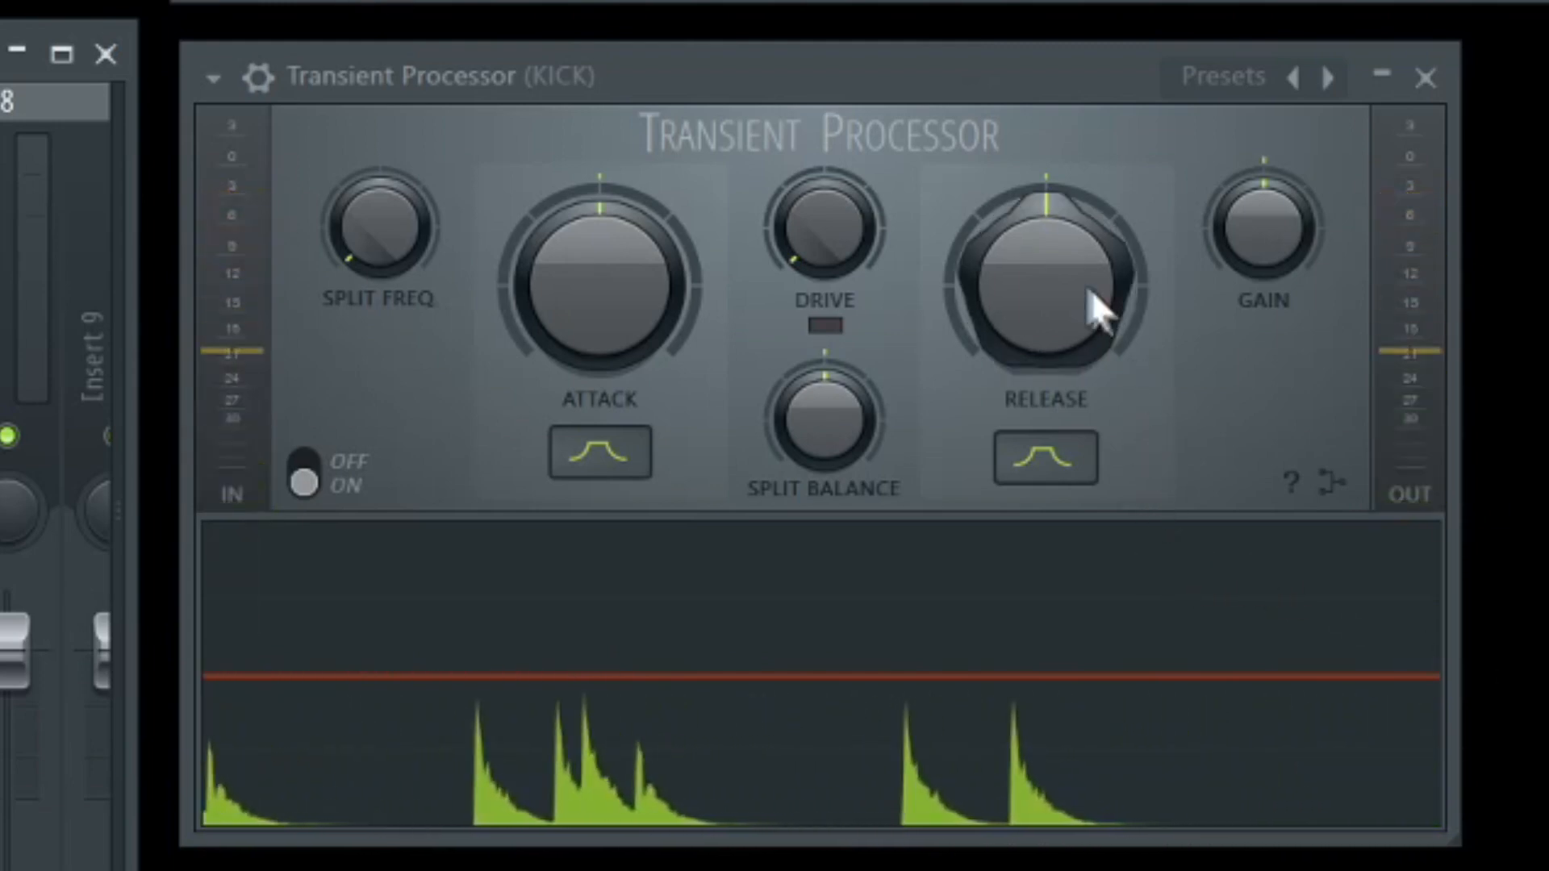
left_click_drag(1099, 304, 1100, 331)
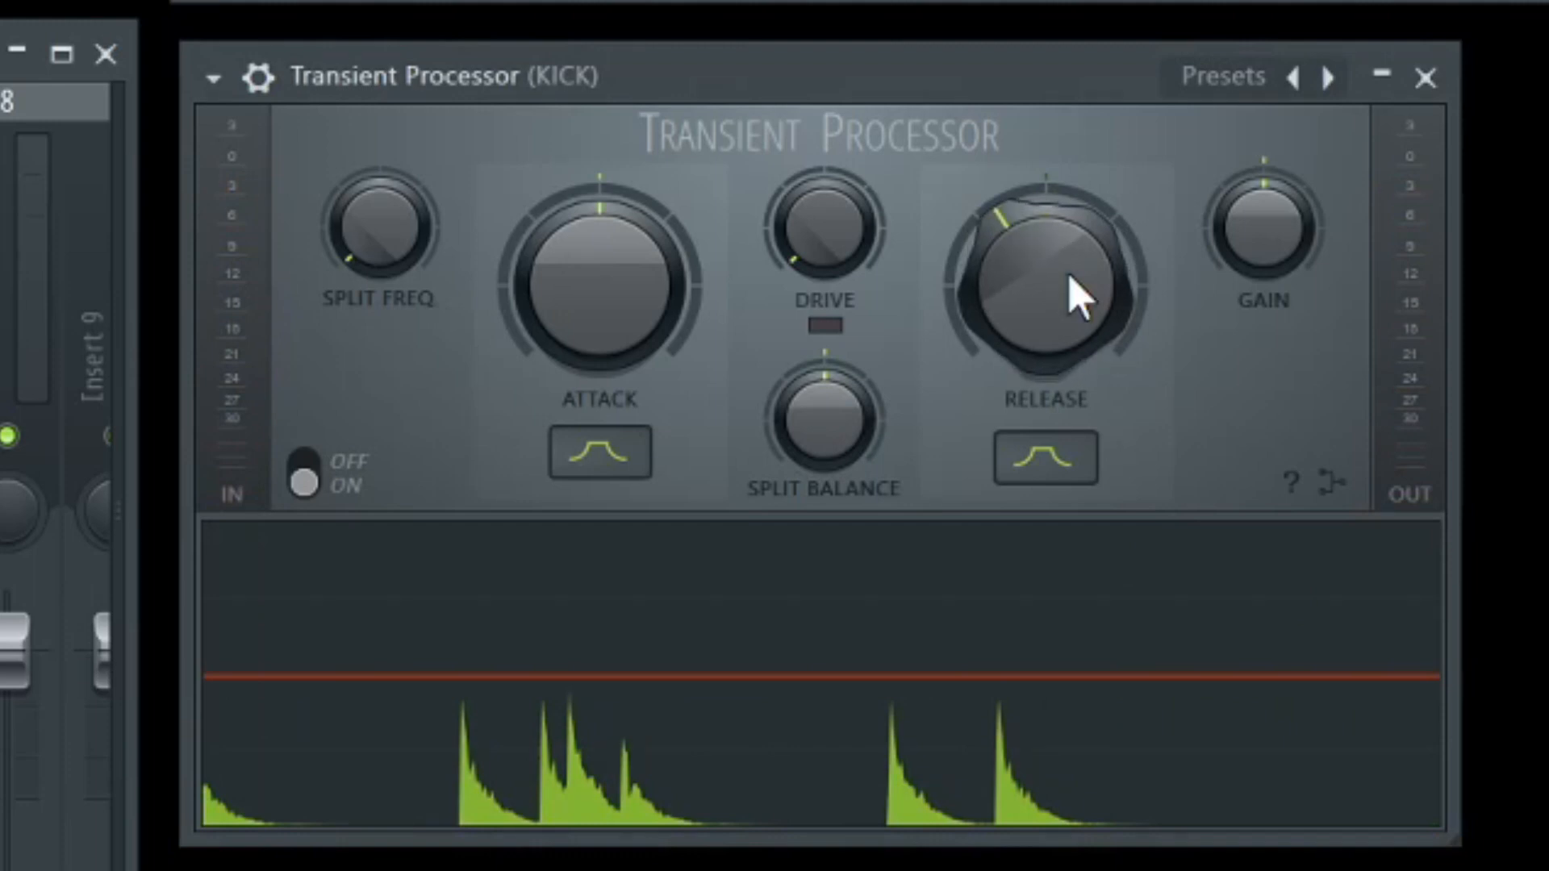
left_click_drag(632, 335, 633, 307)
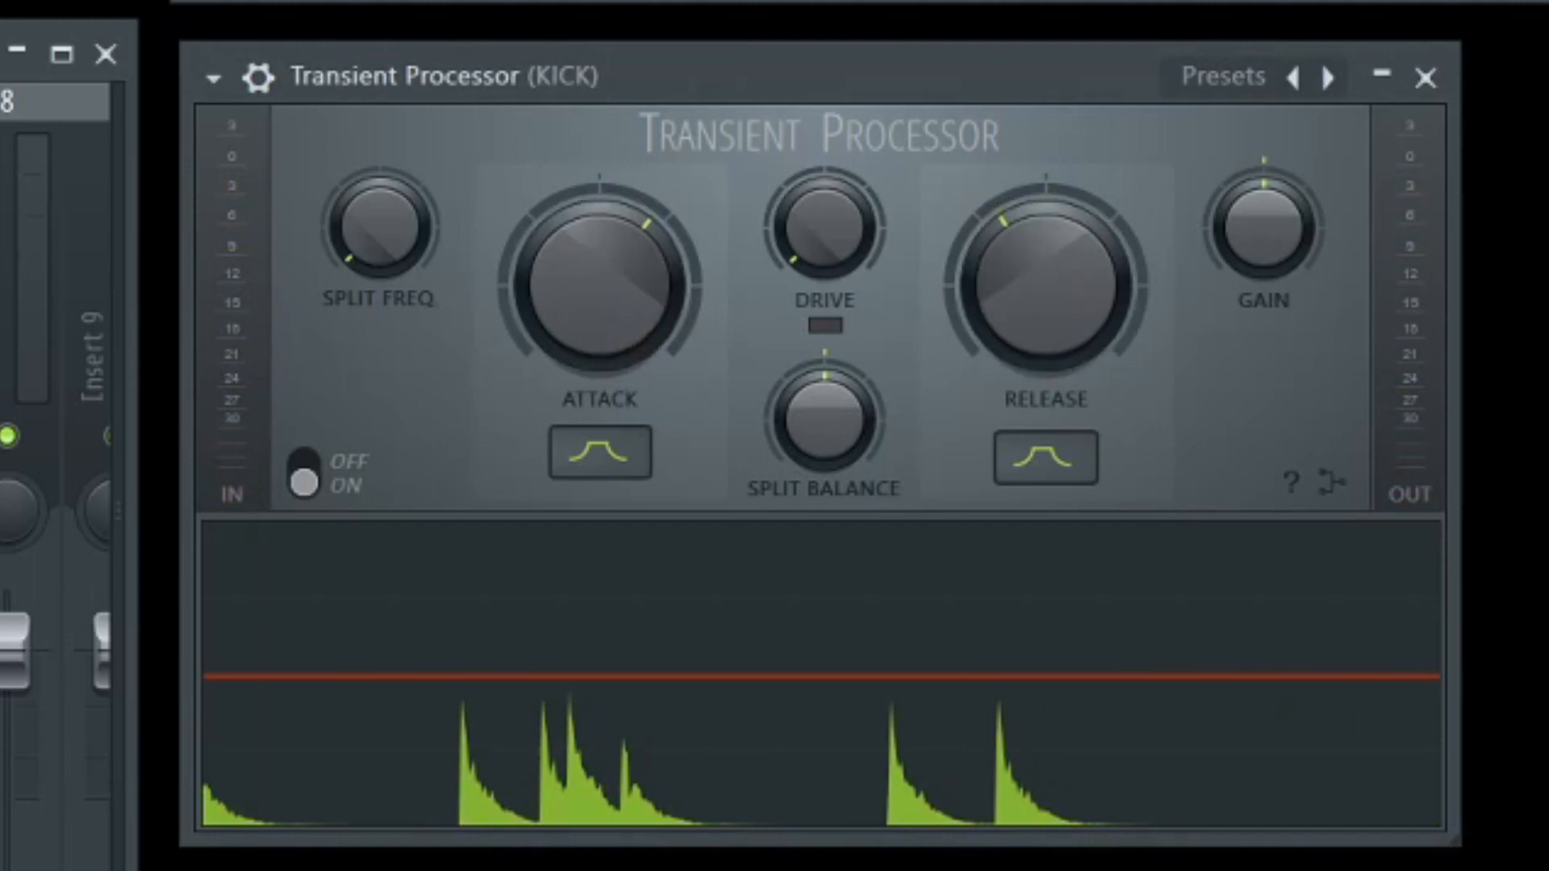
key("space")
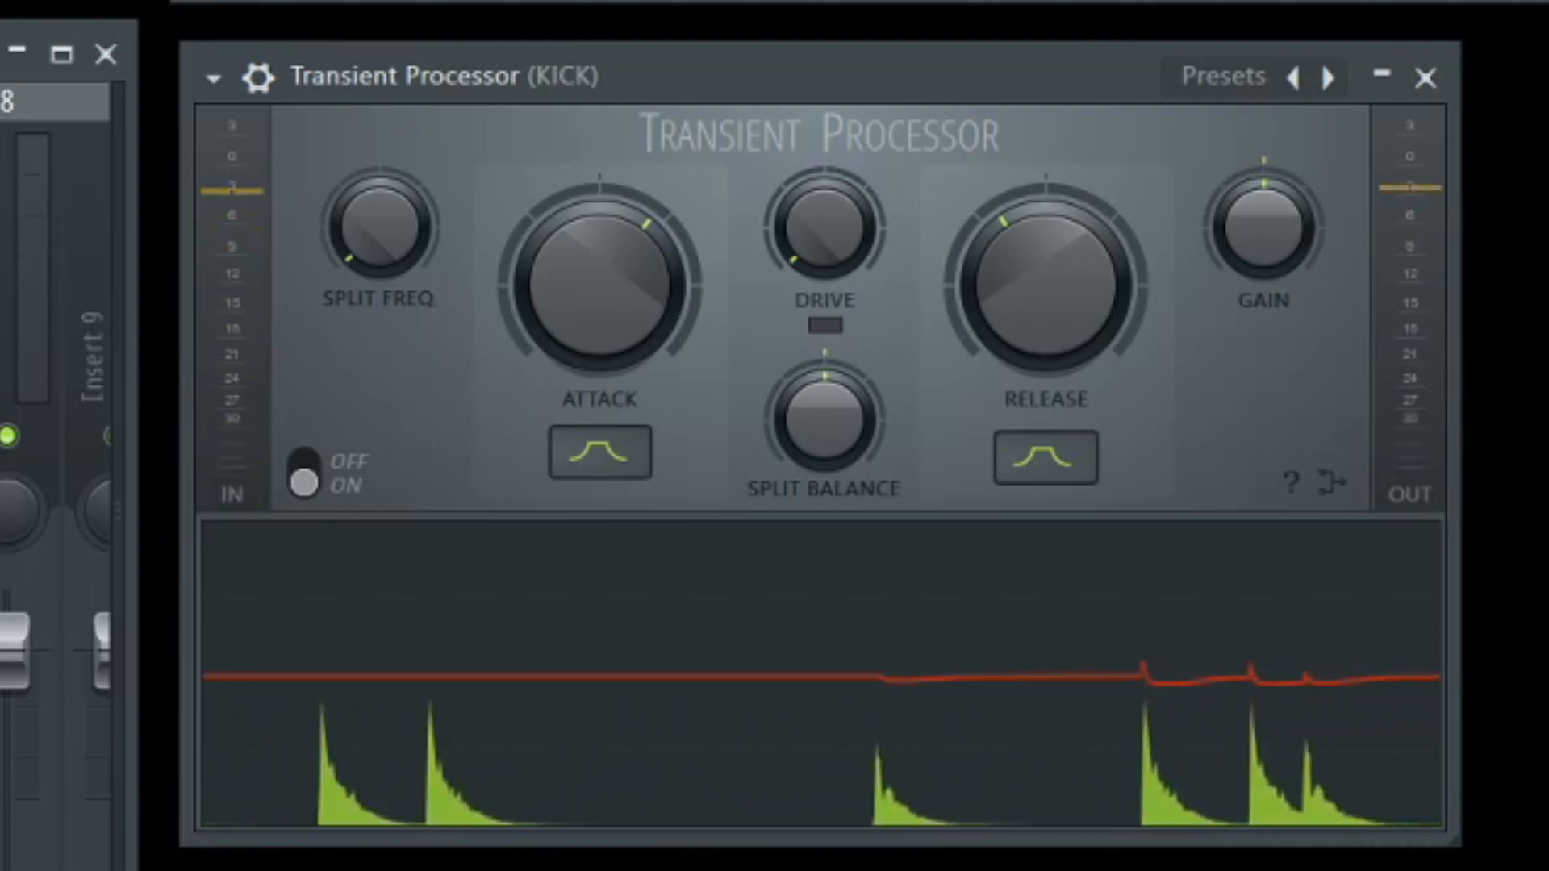
Raise the kick's Attack well above centre, audition it, and close the kick's Transient Processor.
left_click_drag(600, 282, 599, 230)
left_click_drag(560, 318, 560, 334)
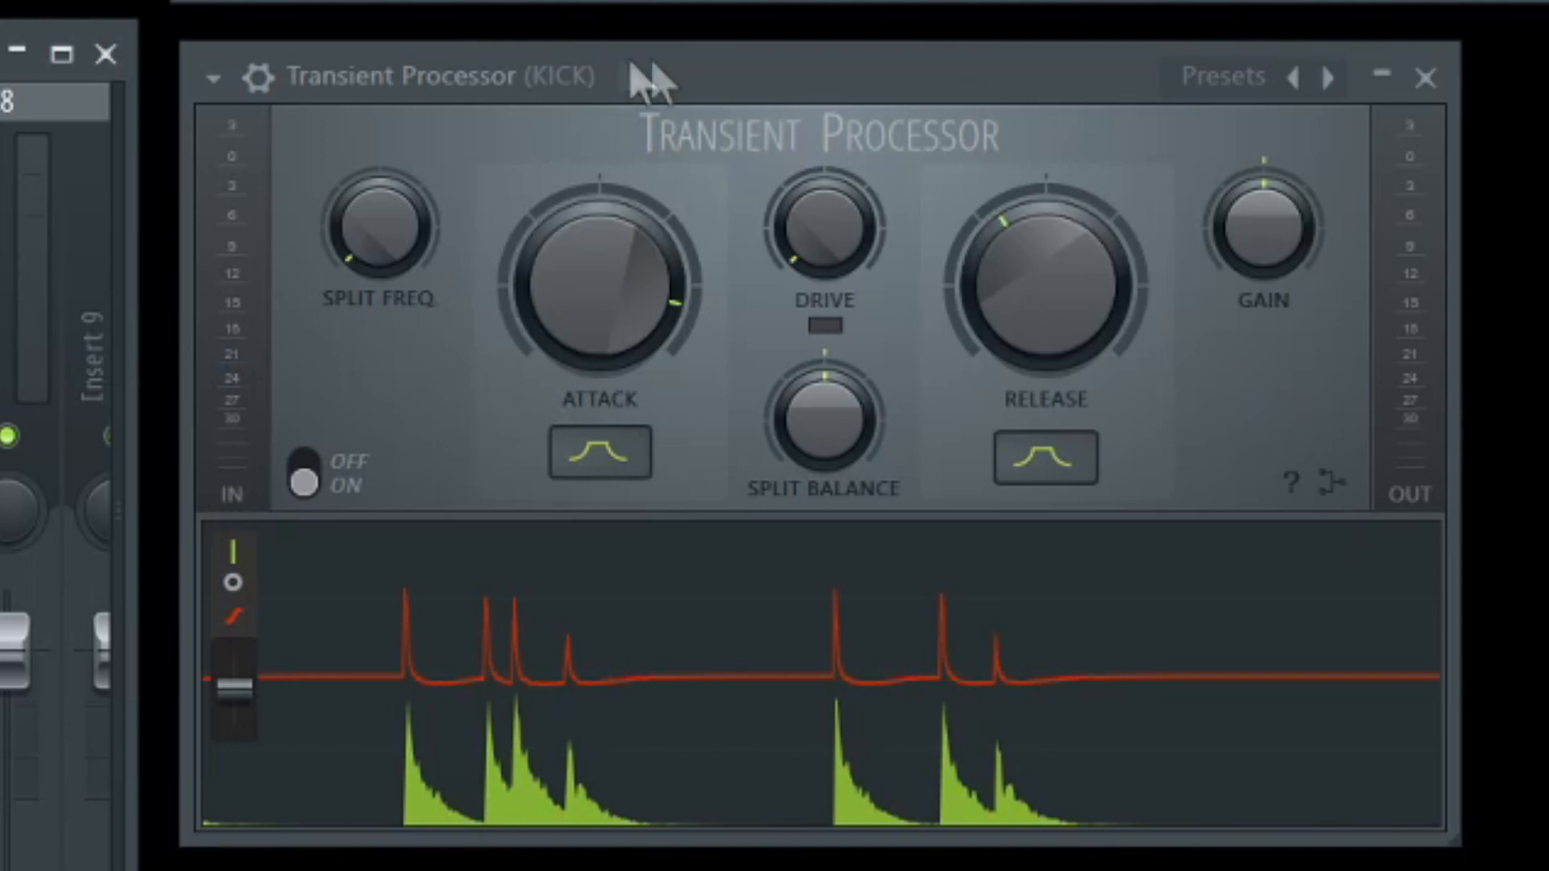
left_click(1426, 78)
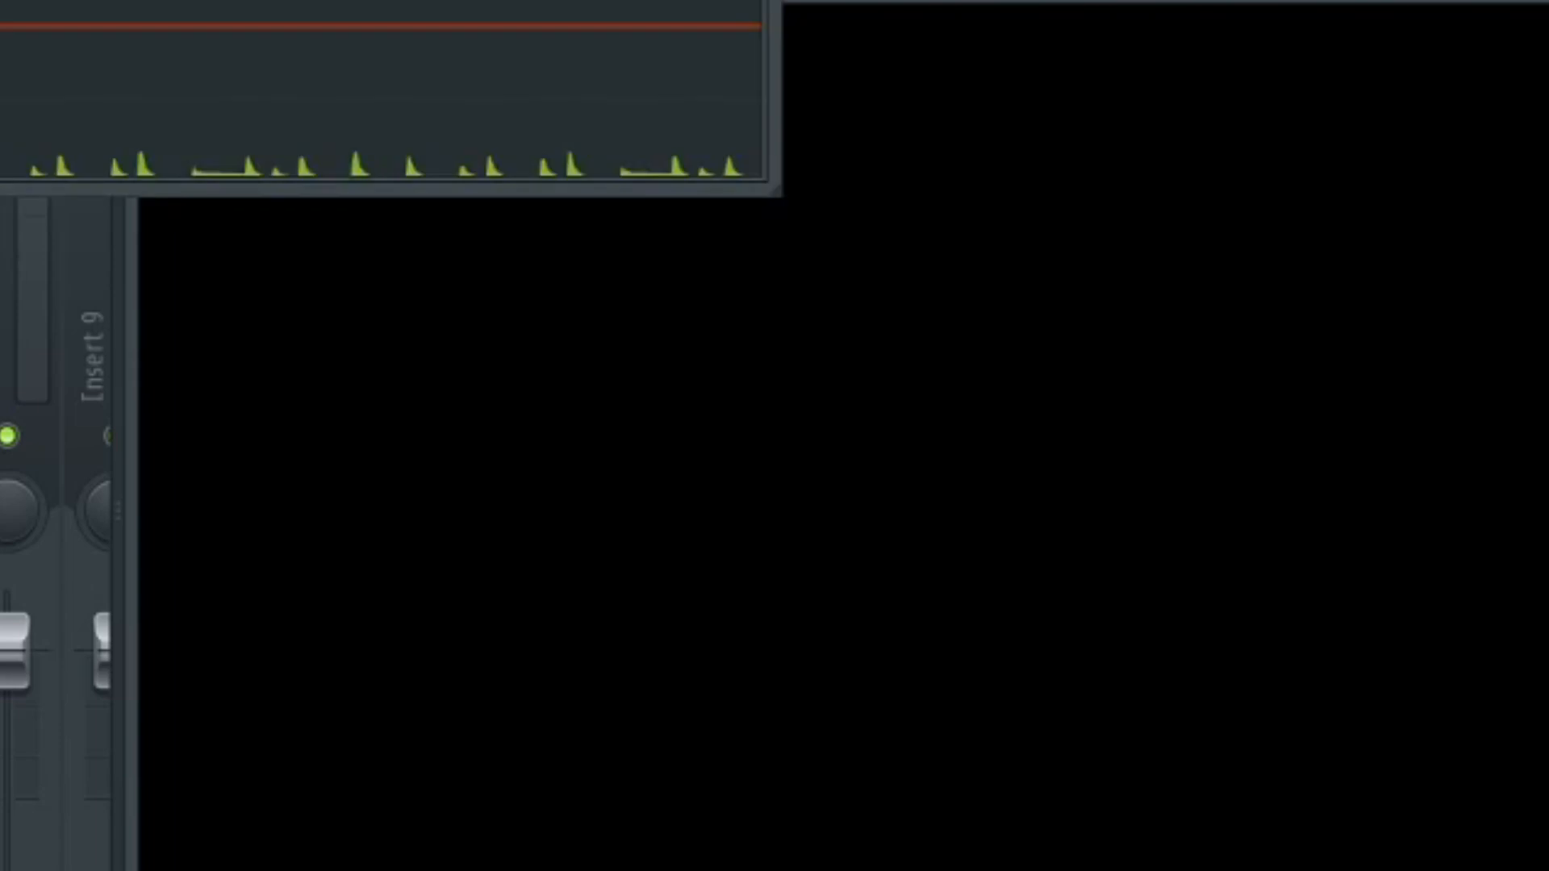
Bring the hats' Transient Processor fully into view, play the hats at neutral settings, and nudge Split Freq slightly below centre.
left_click_drag(259, 0, 942, 79)
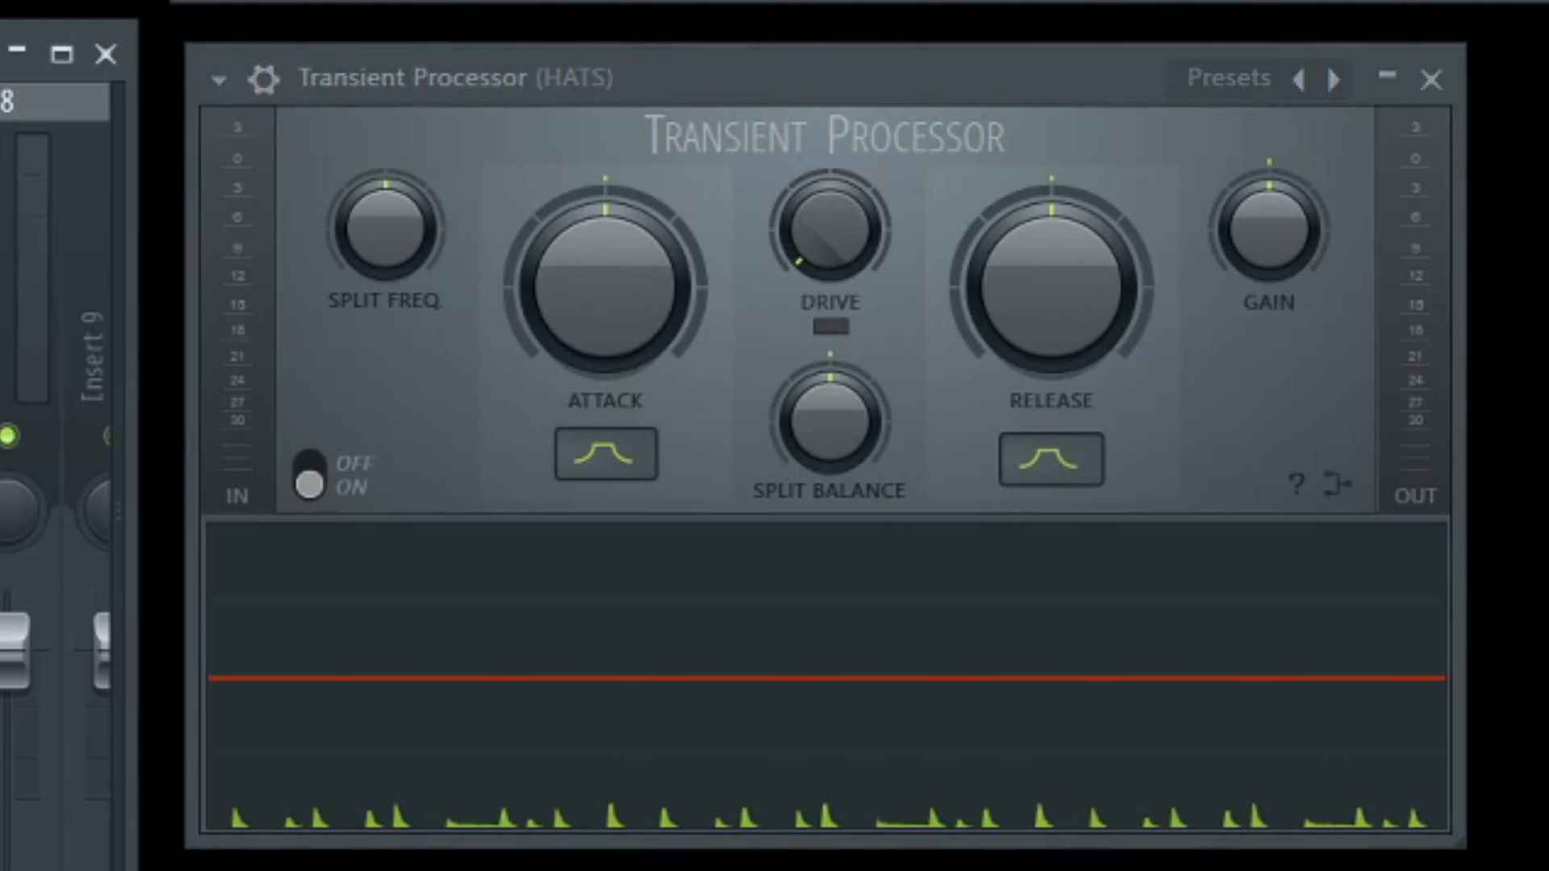
key("space")
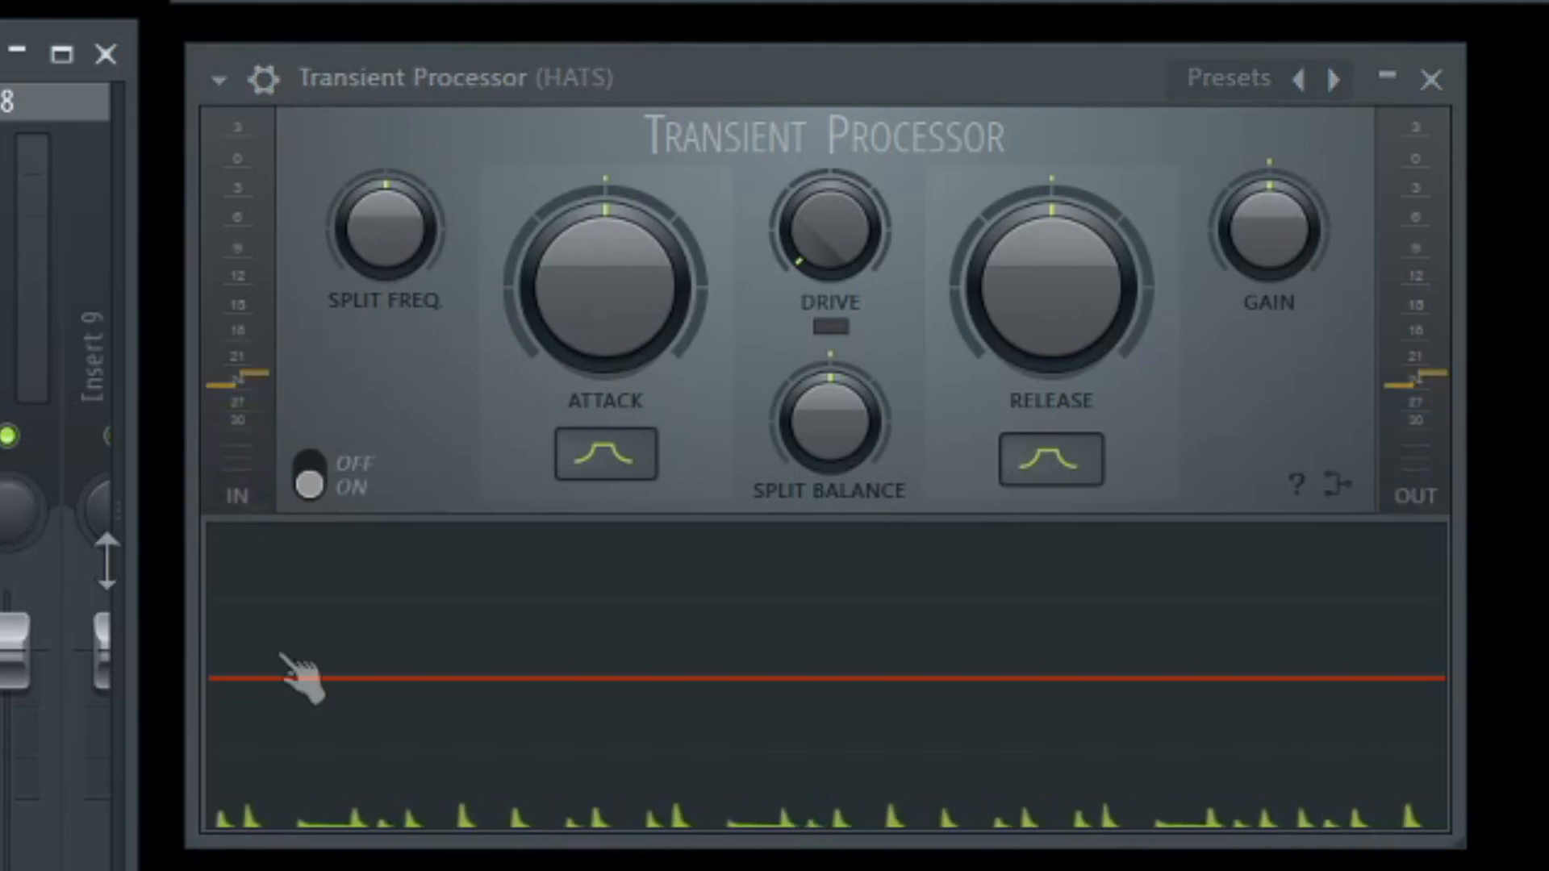
key("space")
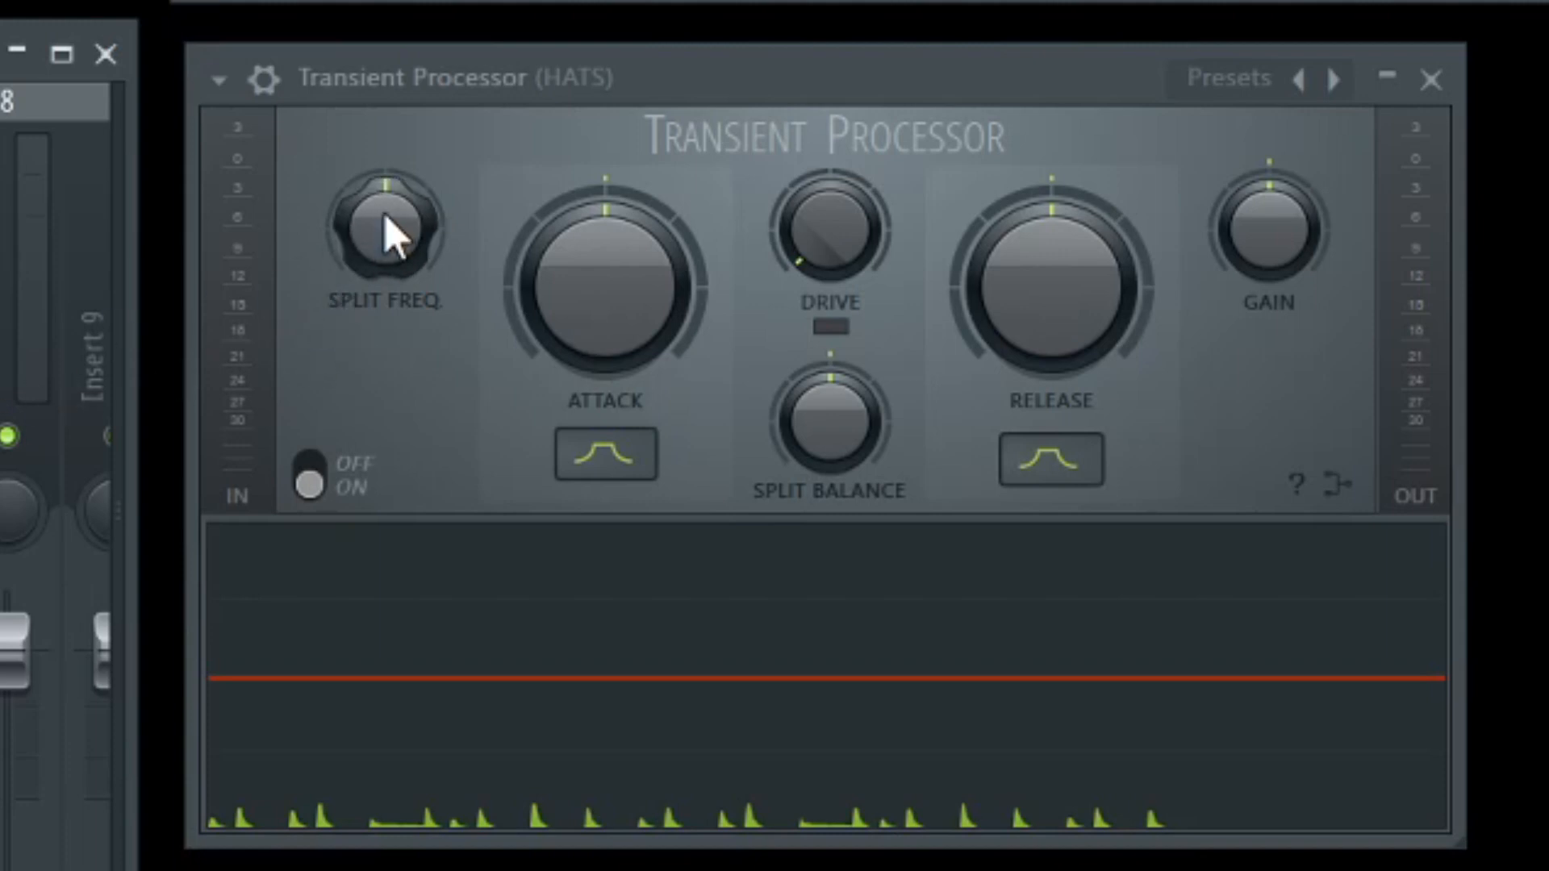
mouse_move(387, 242)
left_mouse_down()
mouse_move(387, 339)
mouse_move(387, 243)
left_mouse_up()
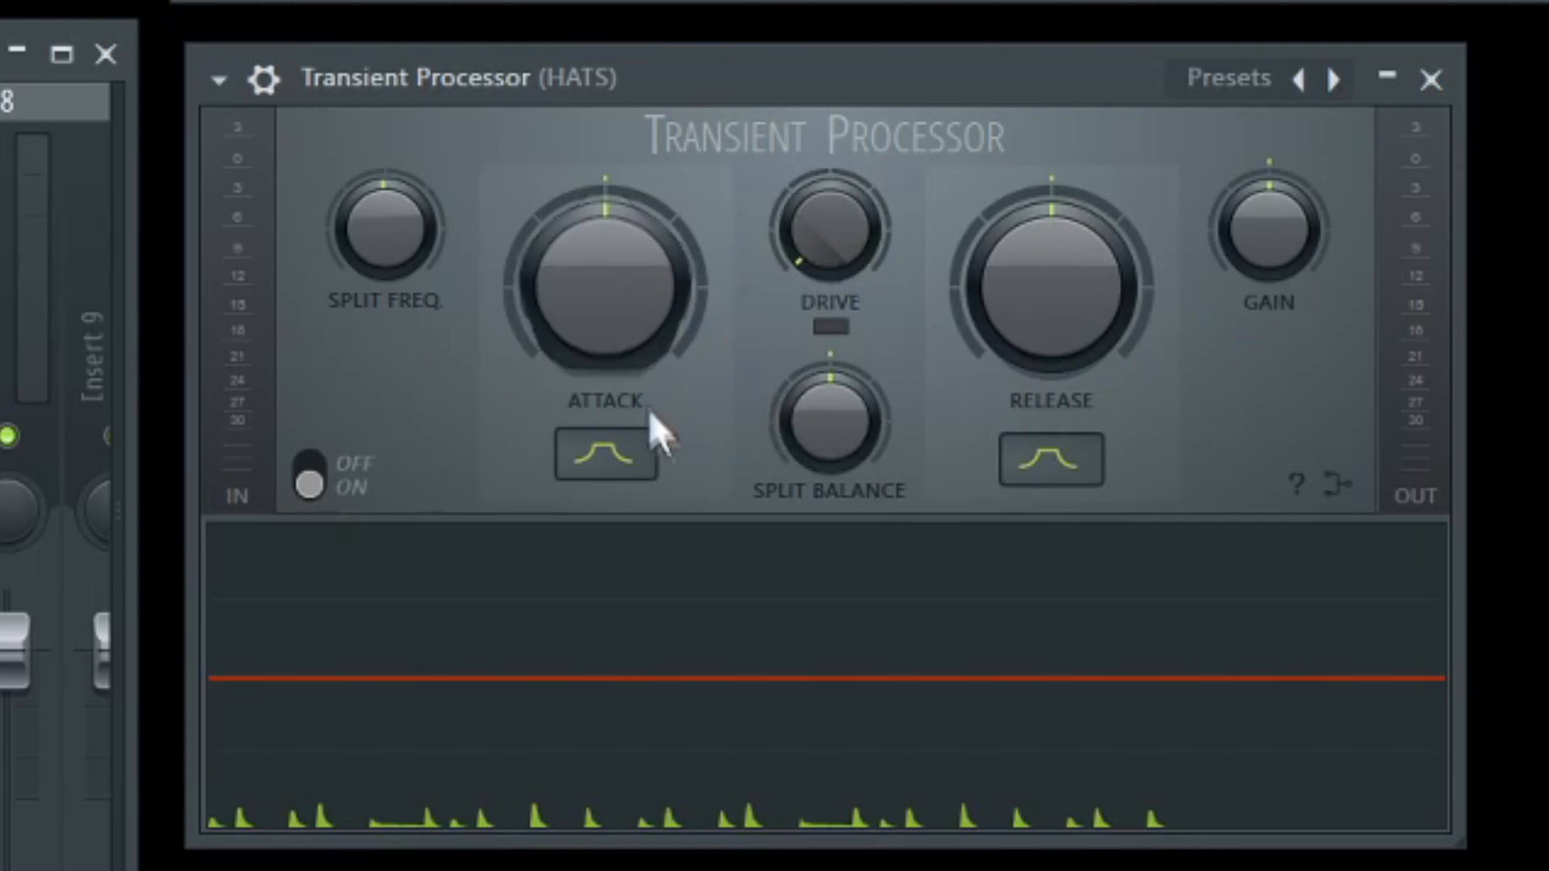
Play the hats with Attack at maximum, and return Attack to centre.
left_click_drag(605, 283, 605, 210)
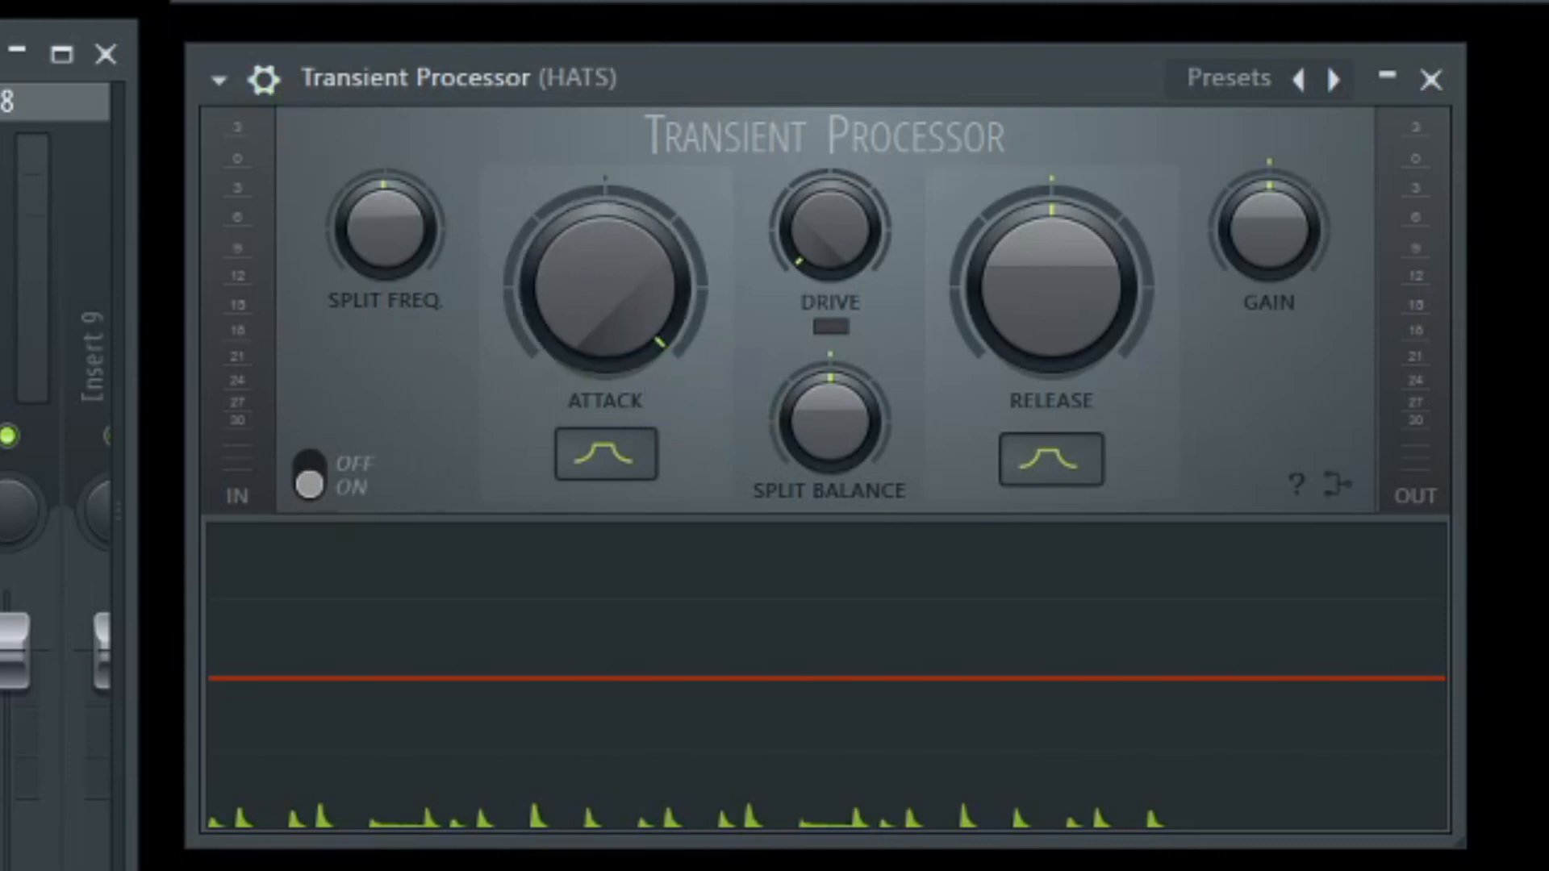
key("space")
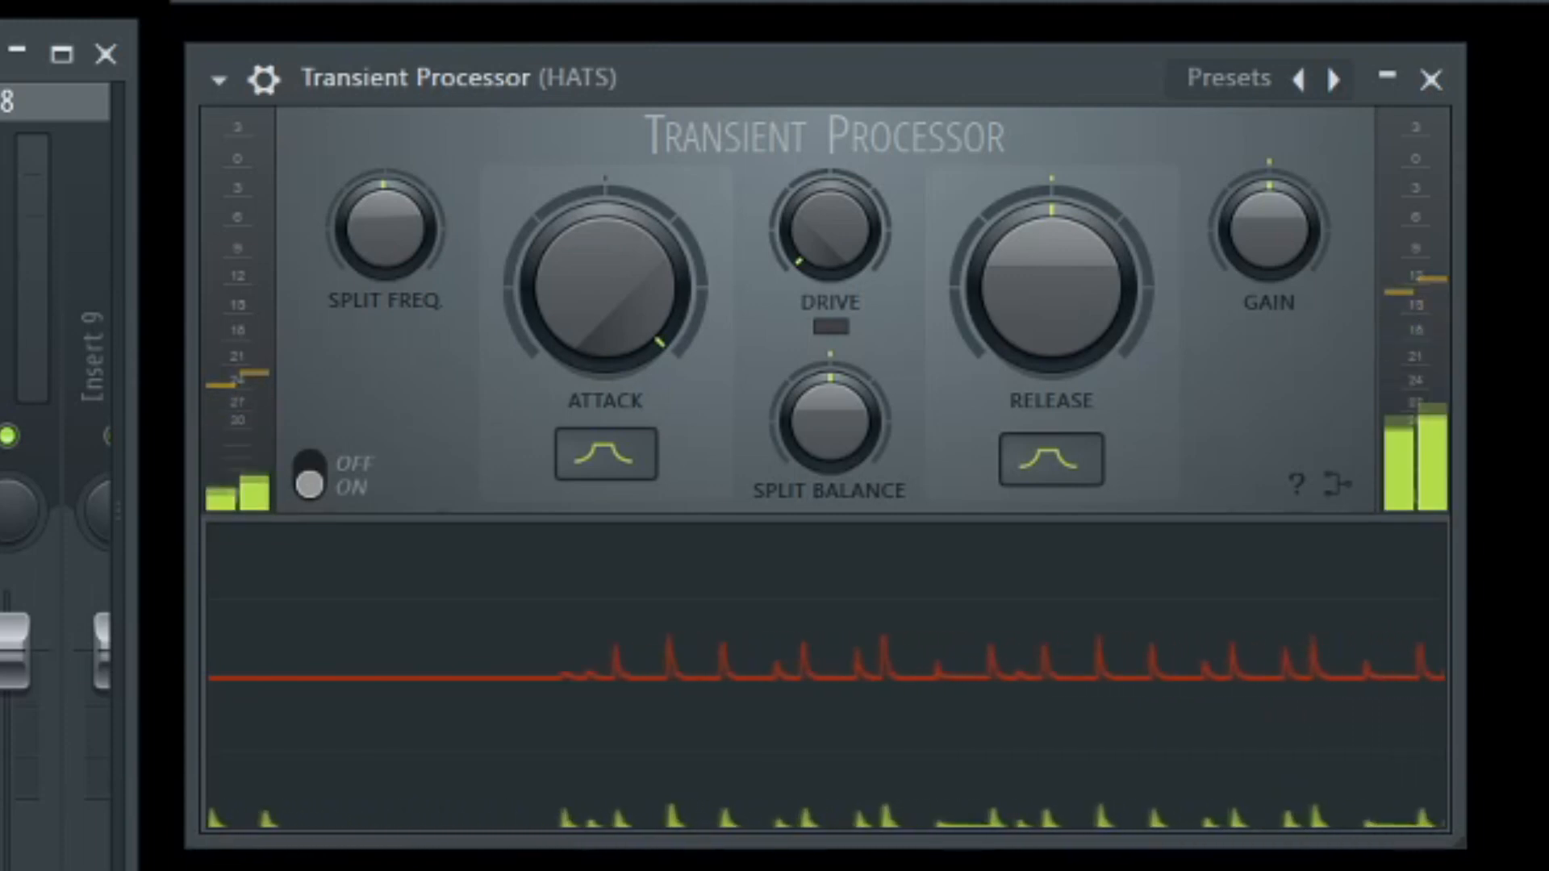
key("space")
left_click_drag(616, 304, 616, 346)
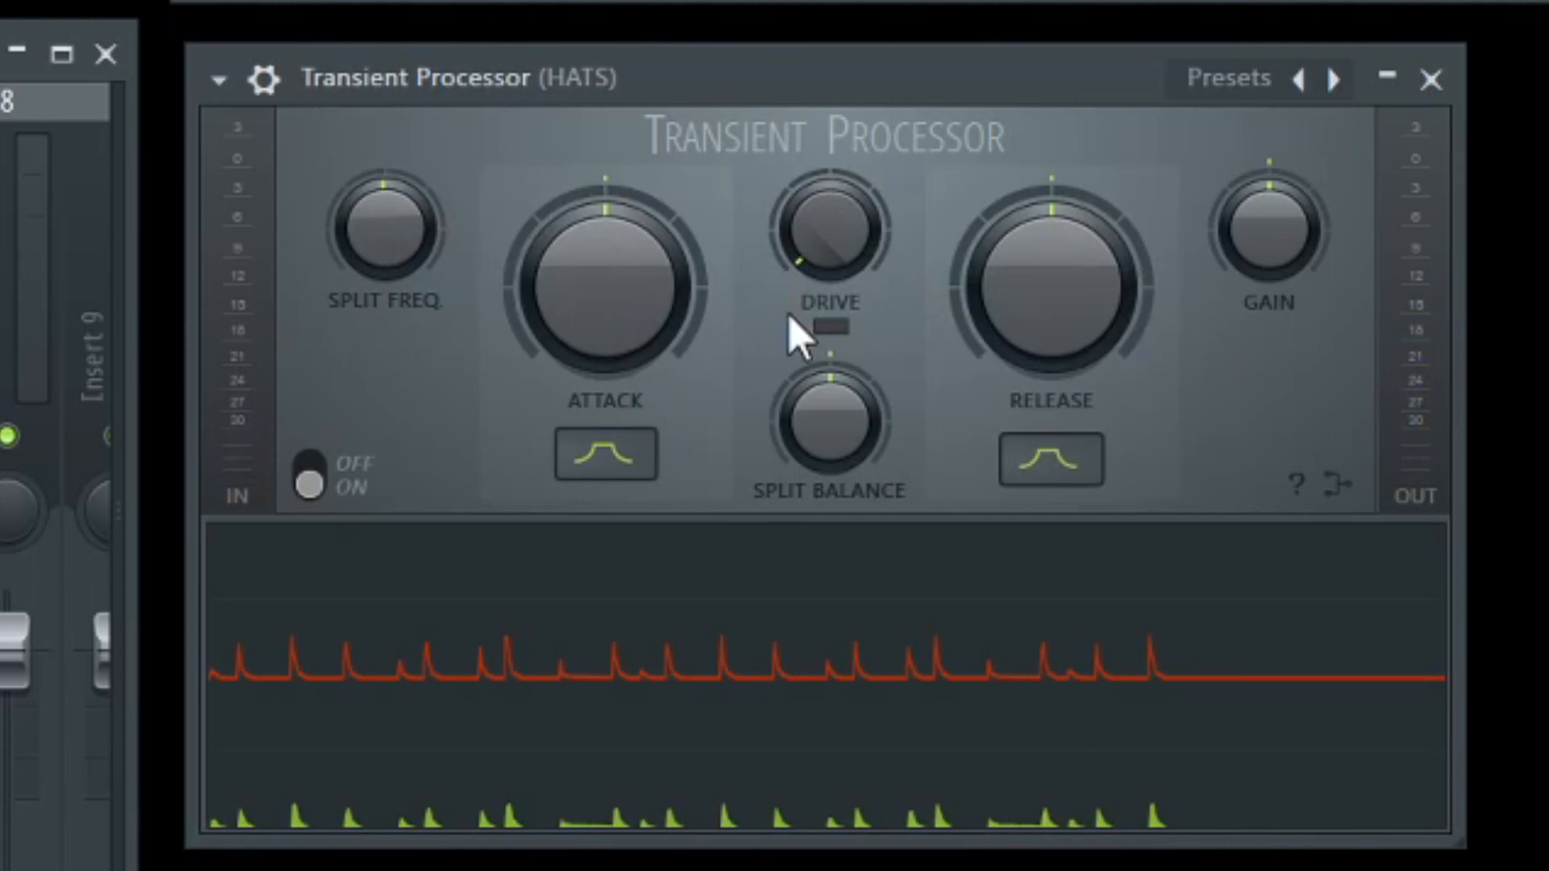
Play the hats with Release at maximum and Attack at centre, and reset Release to centre.
mouse_move(1263, 265)
left_mouse_down()
mouse_move(1262, 250)
mouse_move(1262, 269)
left_mouse_up()
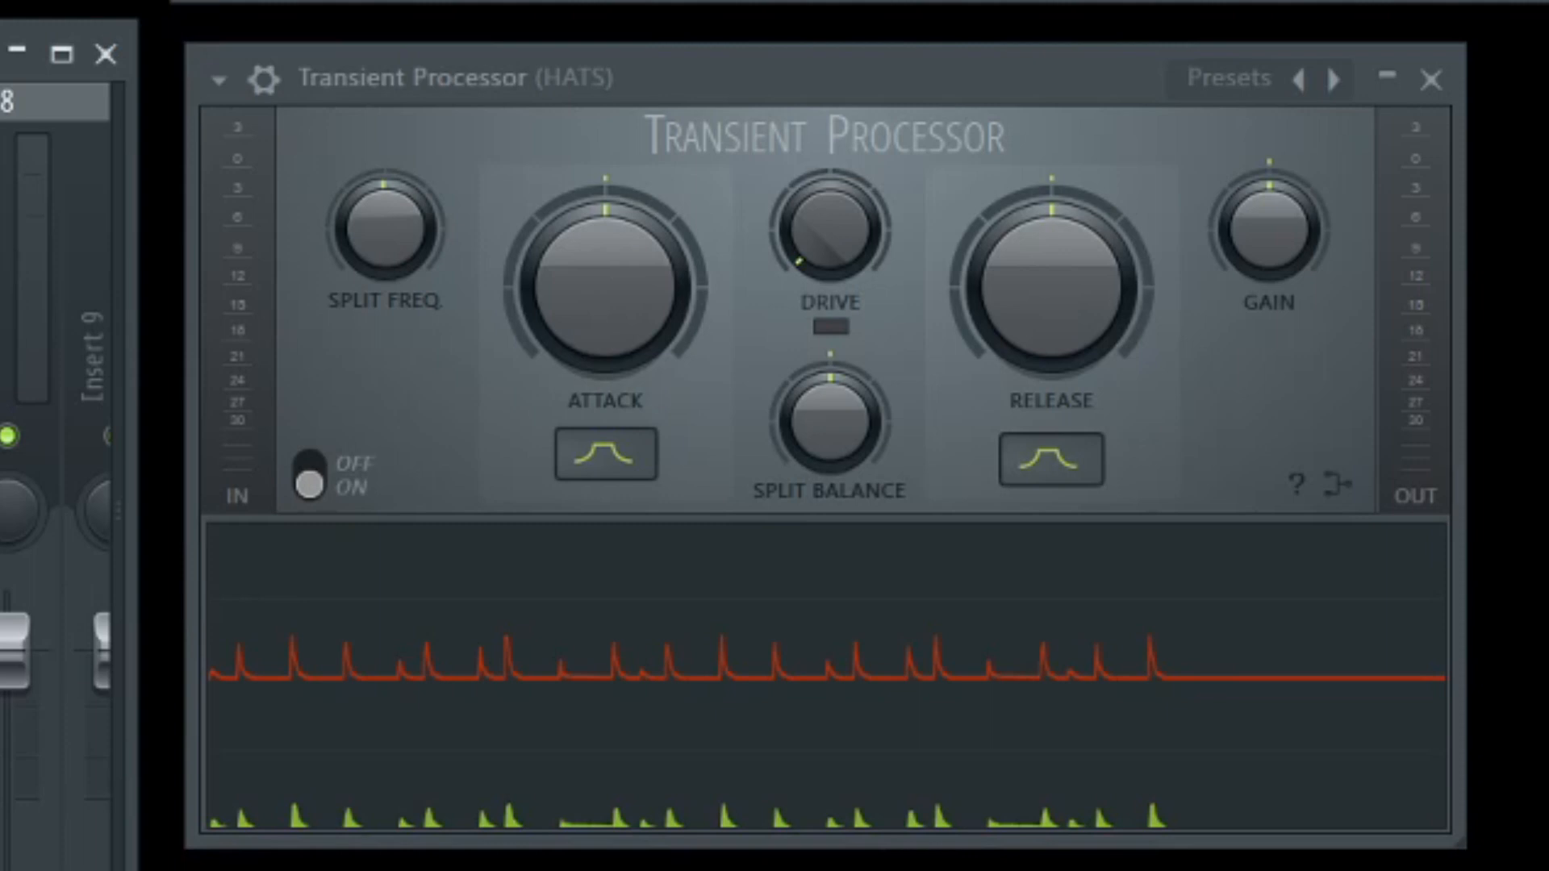
left_click_drag(1054, 305, 1054, 312)
left_click_drag(1052, 287, 1051, 89)
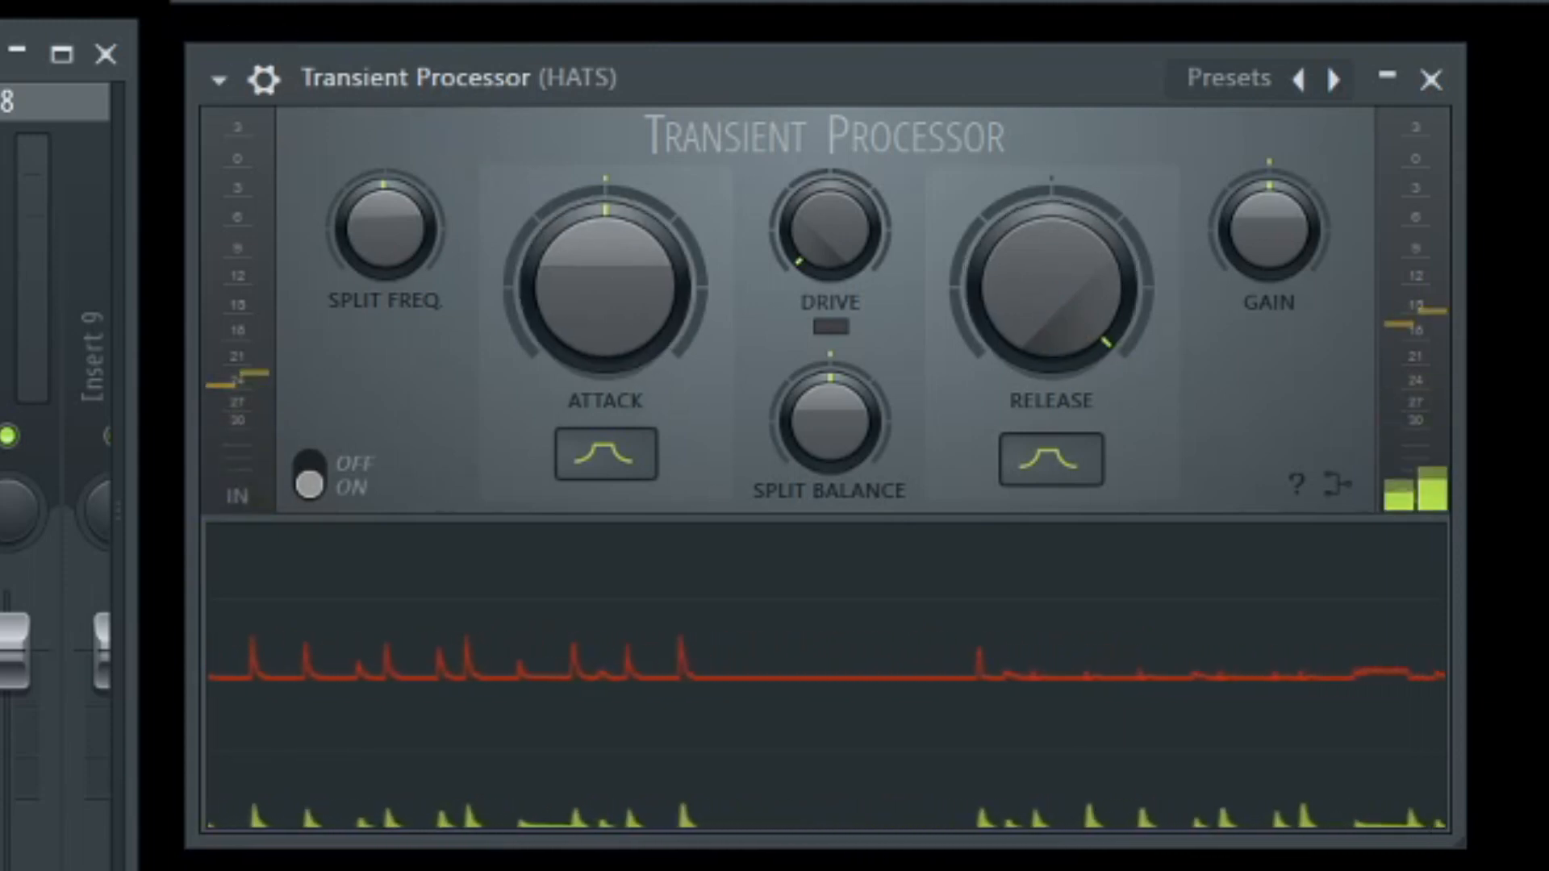
key("space")
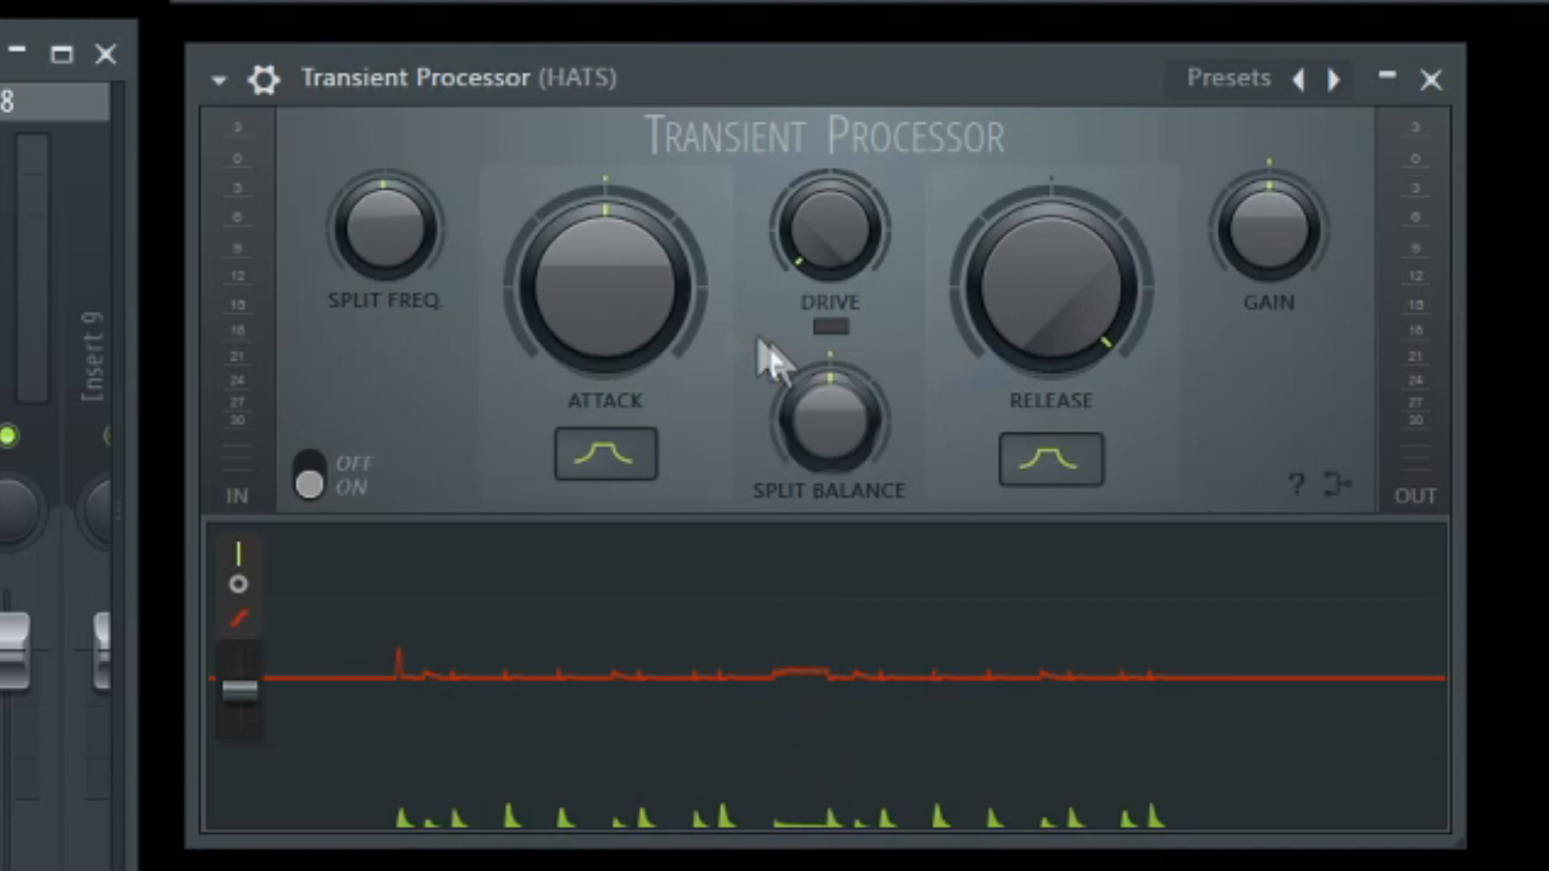
left_click_drag(1051, 282, 1051, 311)
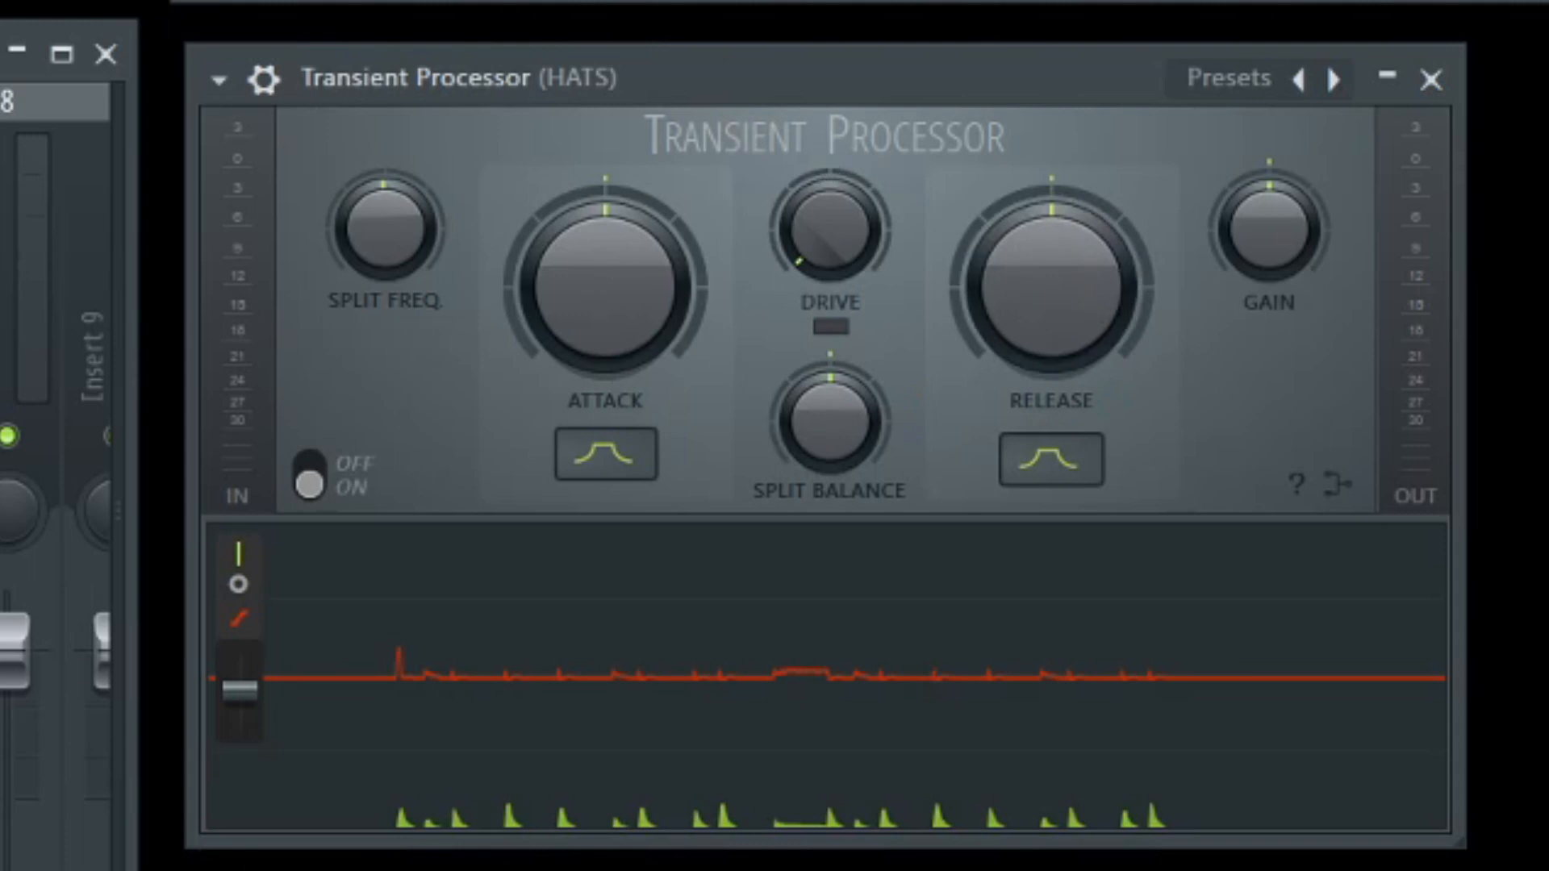
Play the hats while raising Release from centre to maximum to compare their tails.
key("space")
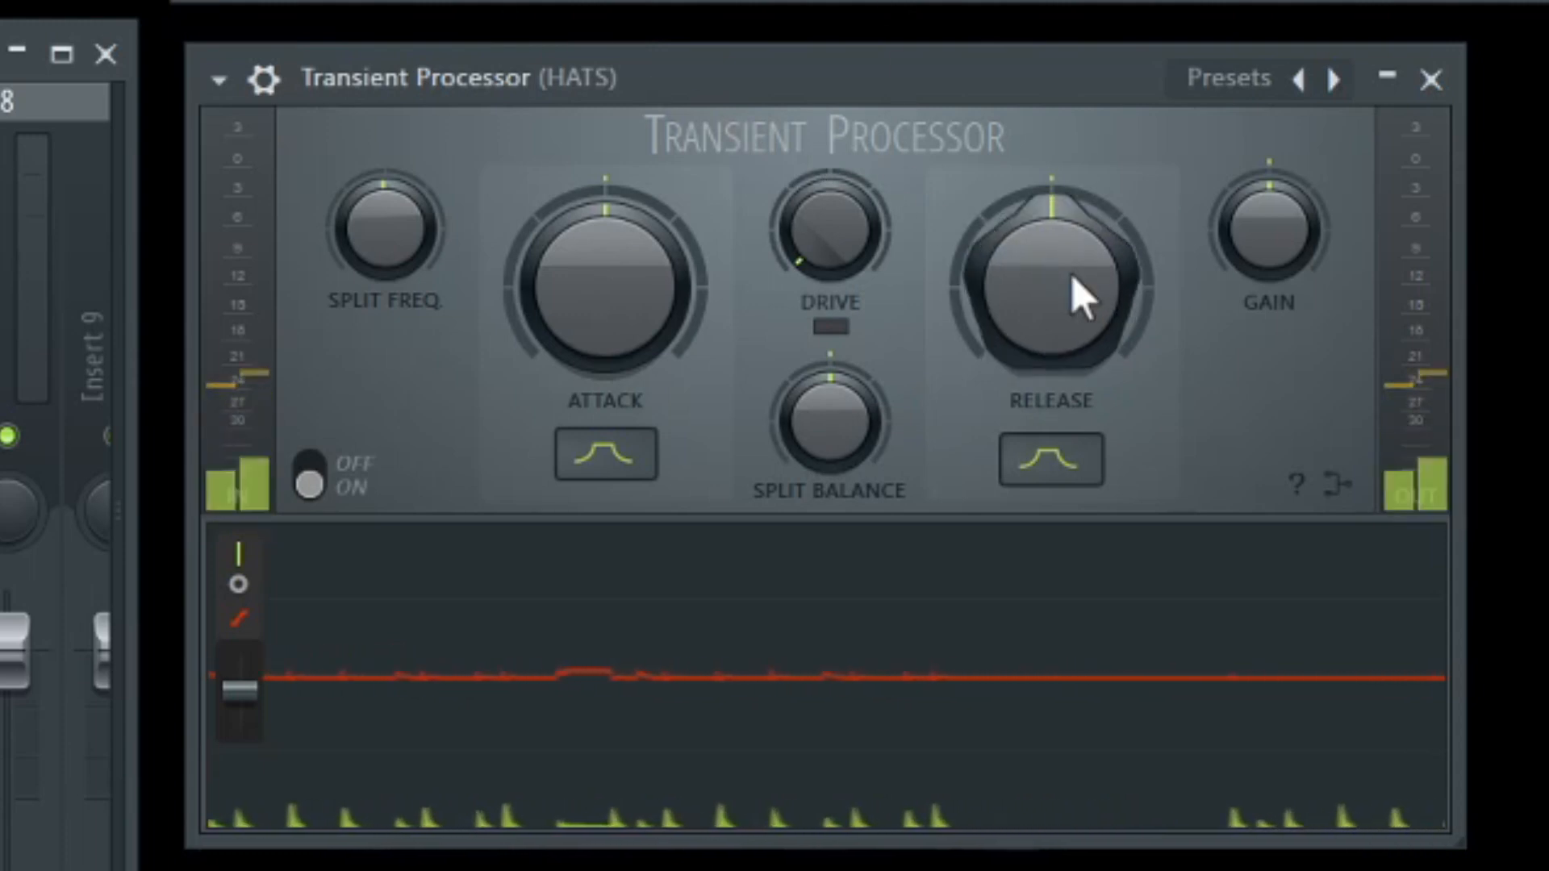
left_click_drag(1083, 327, 1084, 274)
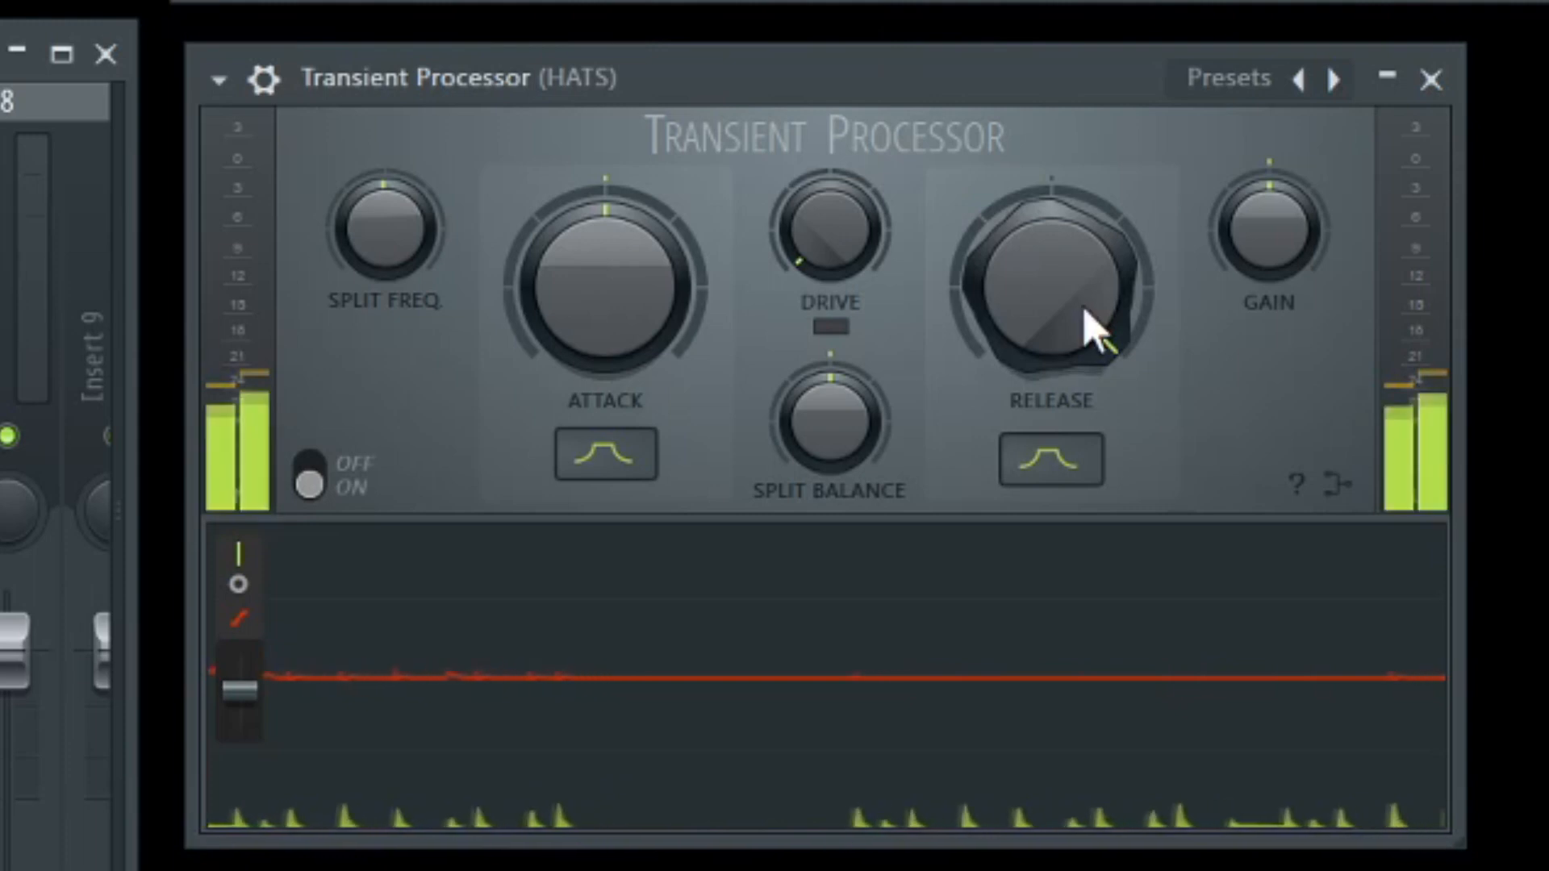
key("space")
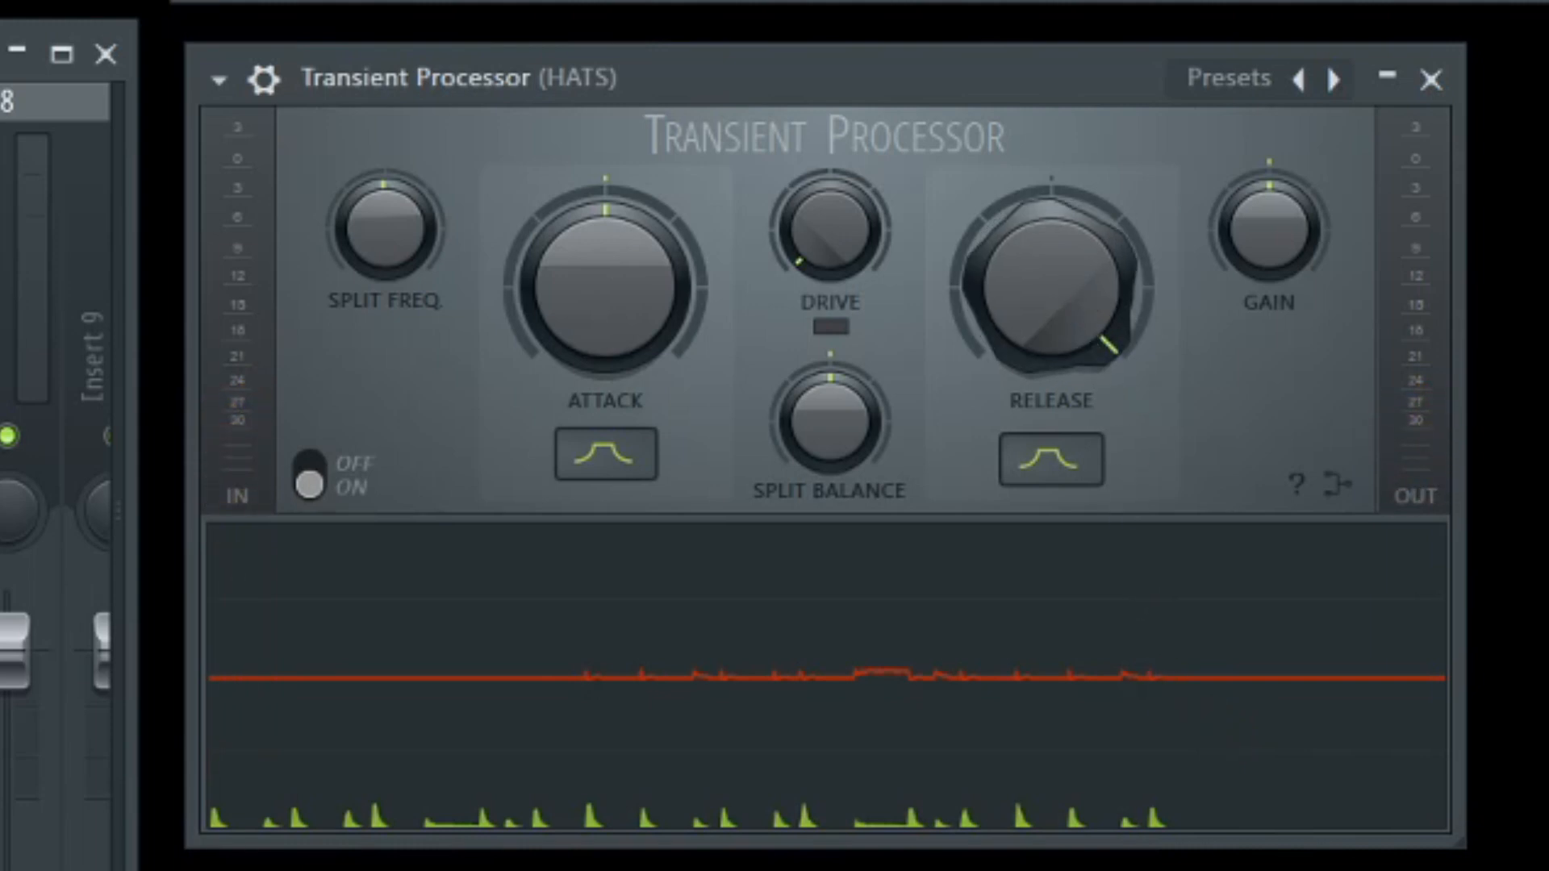
Set the hats' Release to minimum and Attack to maximum, and start playback.
left_click_drag(1052, 288, 1052, 344)
left_click_drag(1049, 283, 1049, 347)
left_click_drag(570, 201, 570, 153)
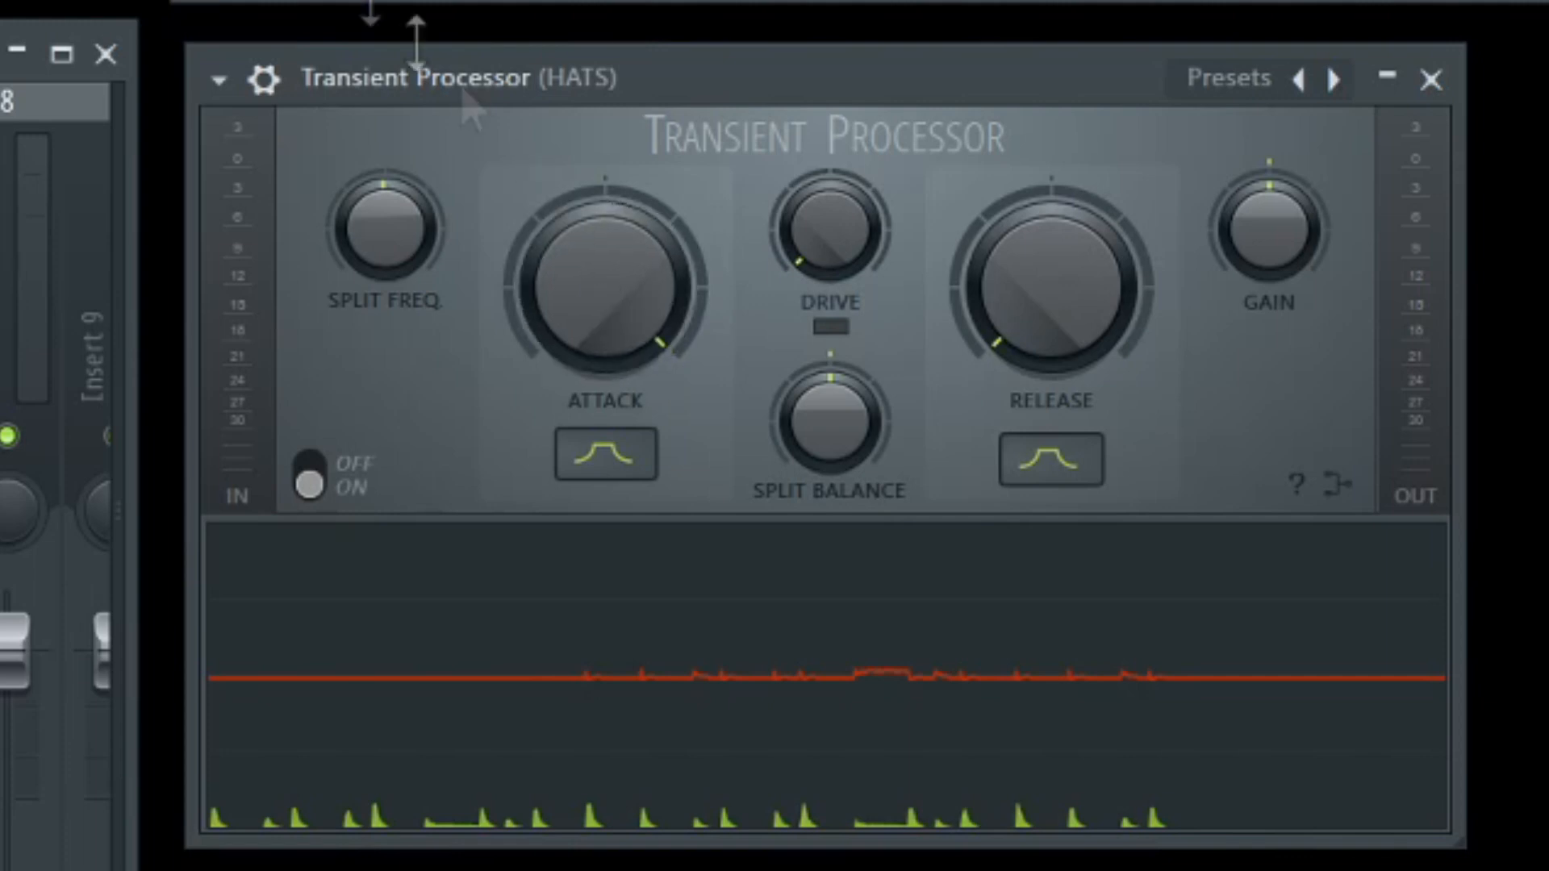
key("space")
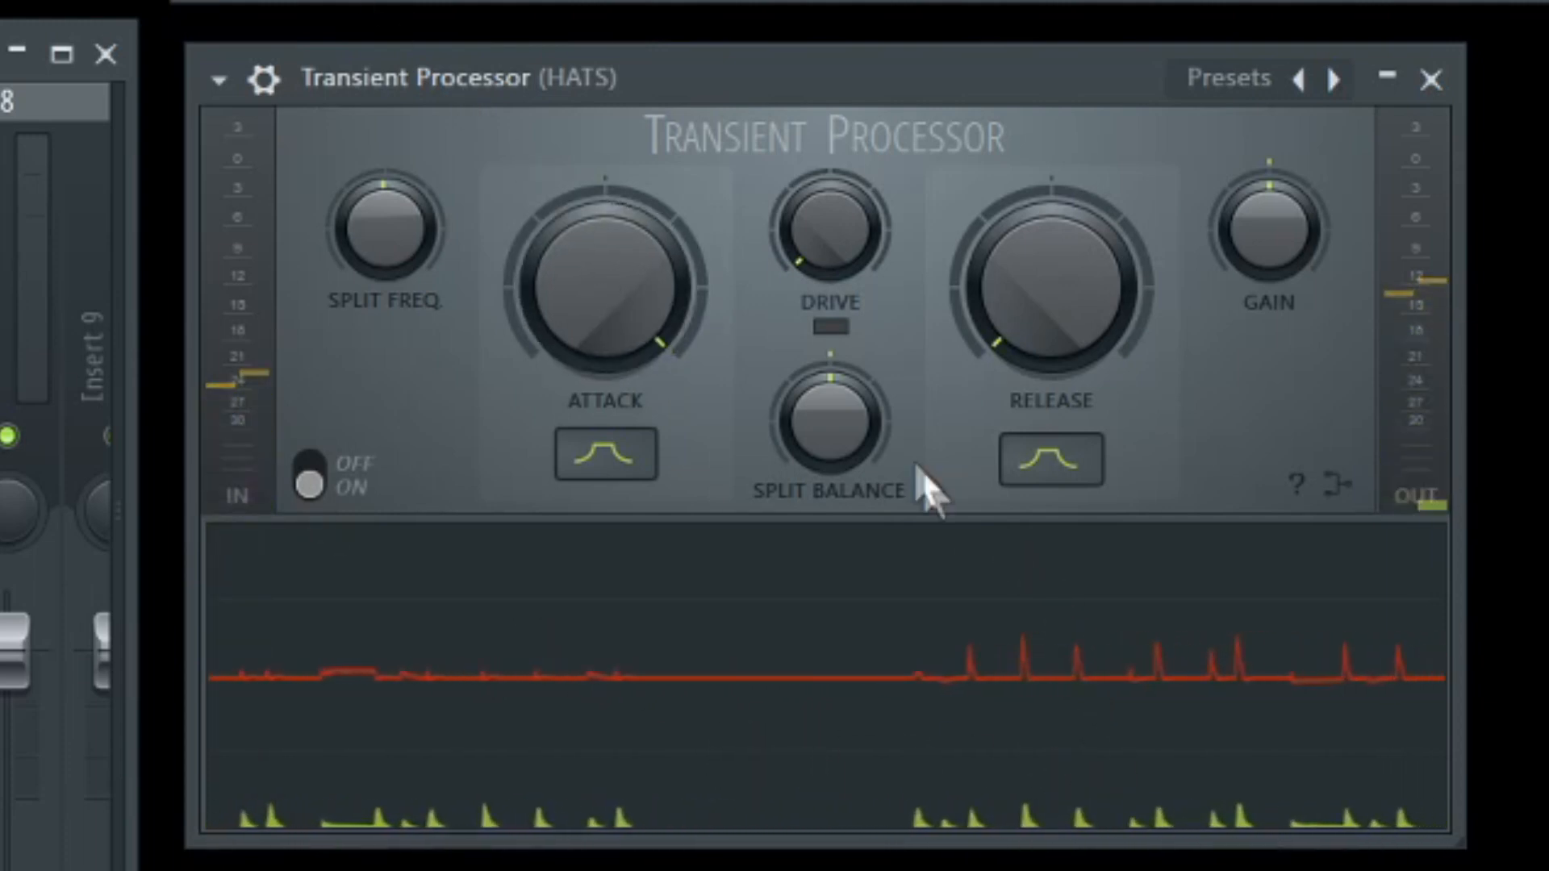
Audition the hats at contrasting Attack and Release extremes, finishing with Attack at maximum and Release at minimum.
mouse_move(1100, 329)
left_mouse_down()
mouse_move(1099, 262)
mouse_move(1099, 331)
left_mouse_up()
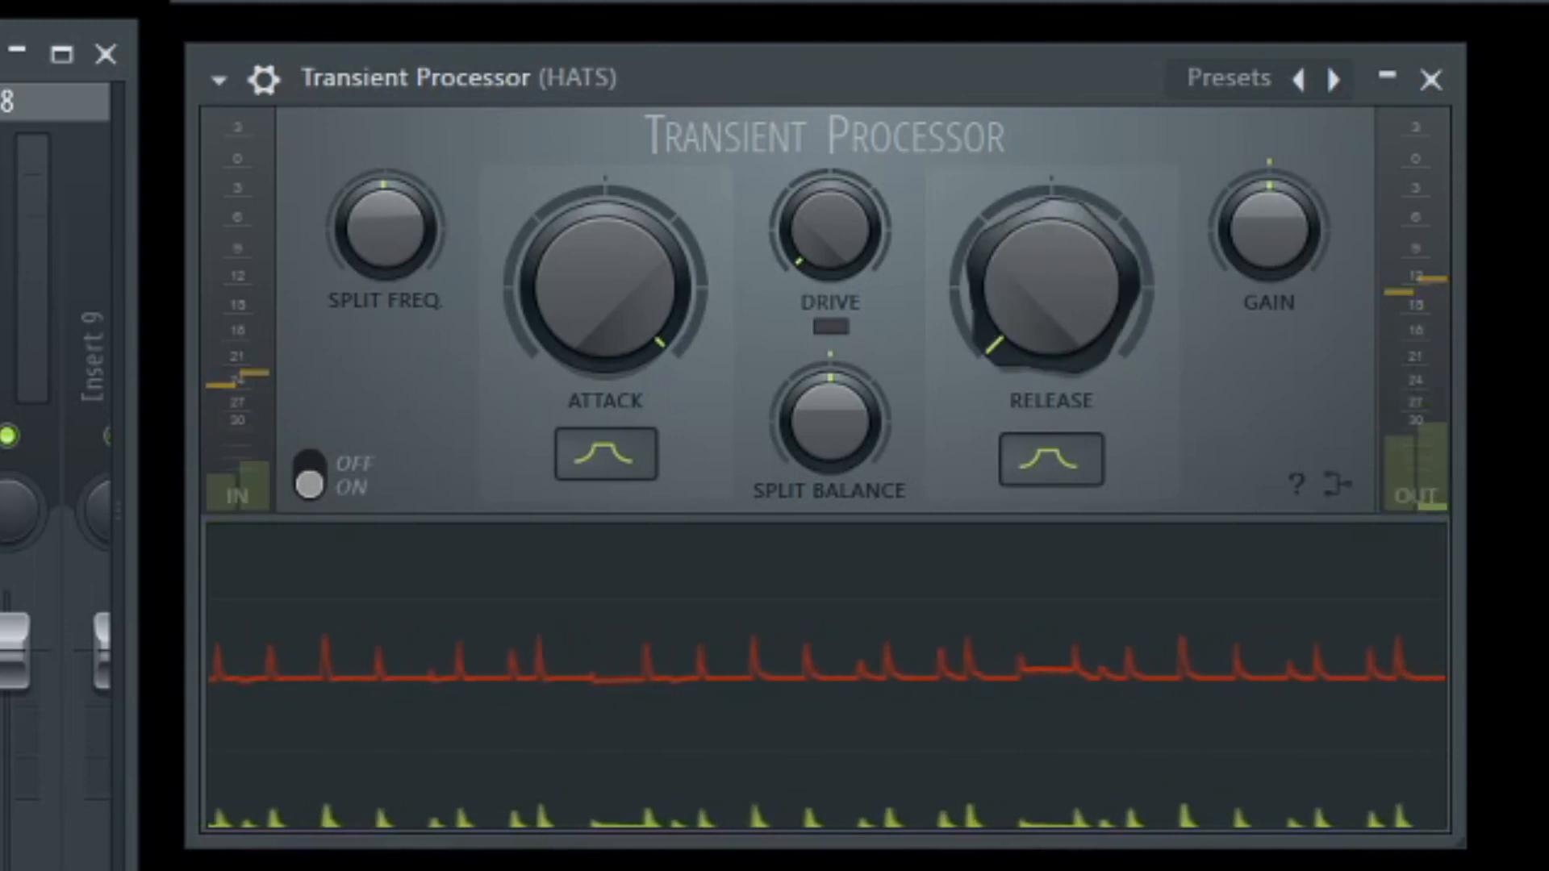
left_click_drag(628, 360, 628, 452)
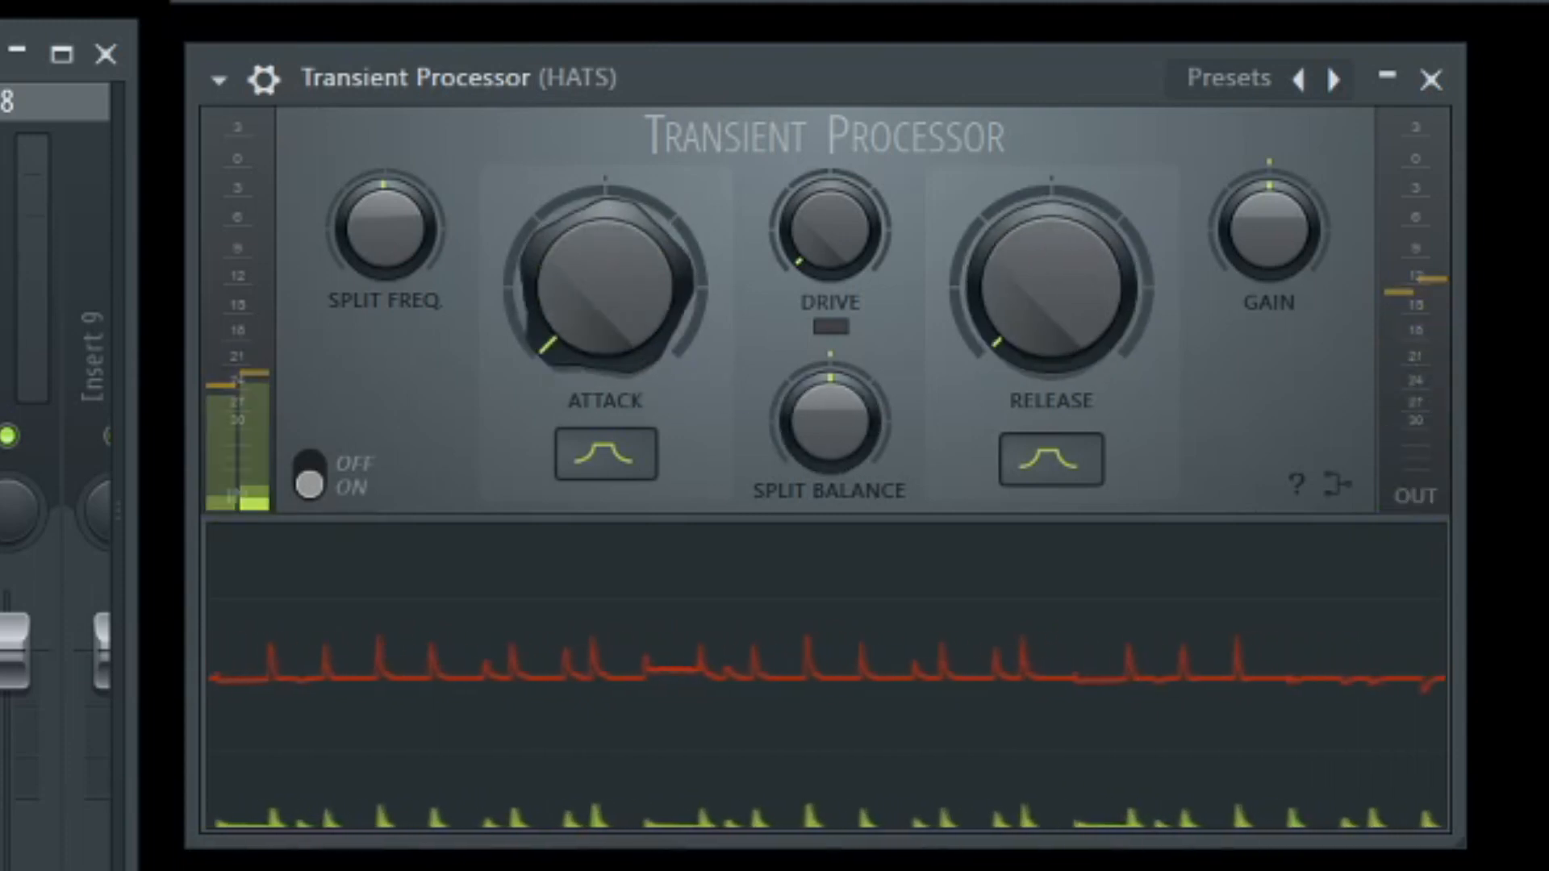
left_click_drag(1030, 284, 1031, 230)
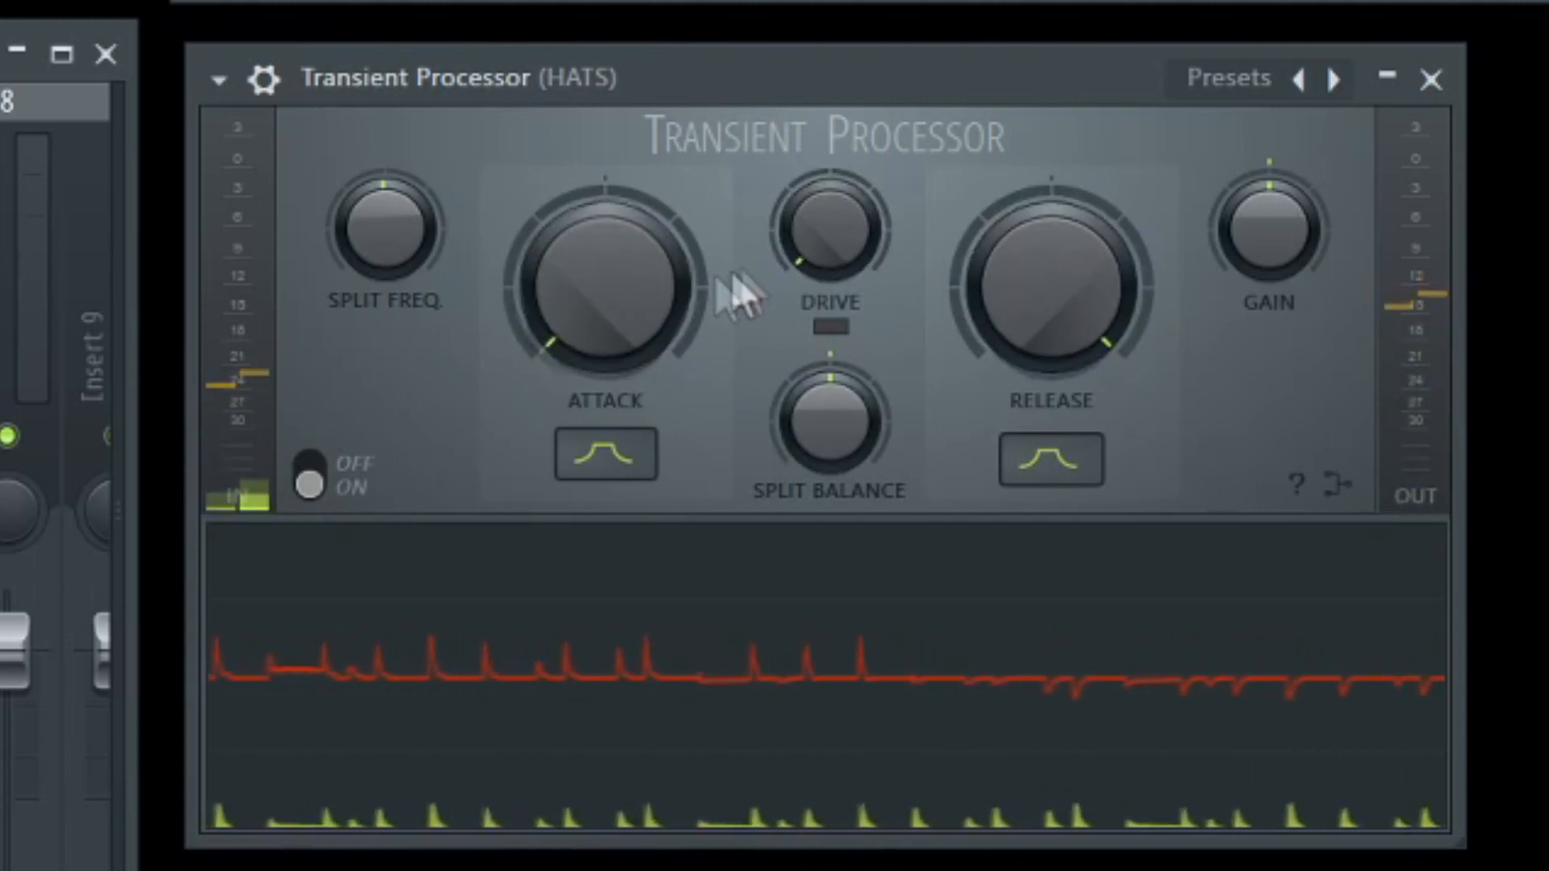
left_click_drag(605, 286, 605, 239)
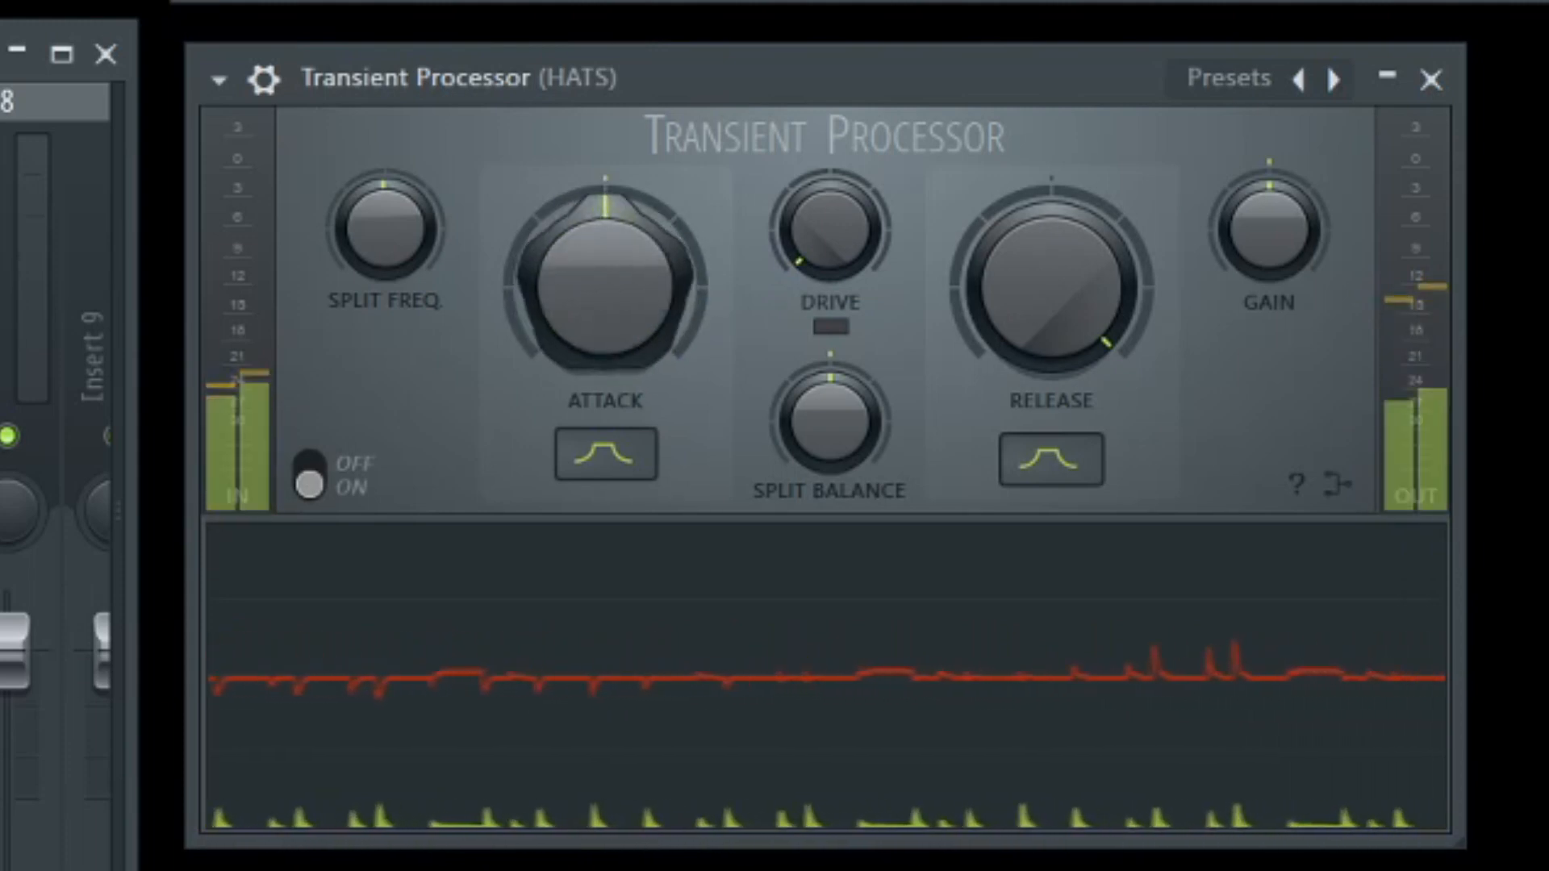
left_click_drag(1079, 328, 1079, 484)
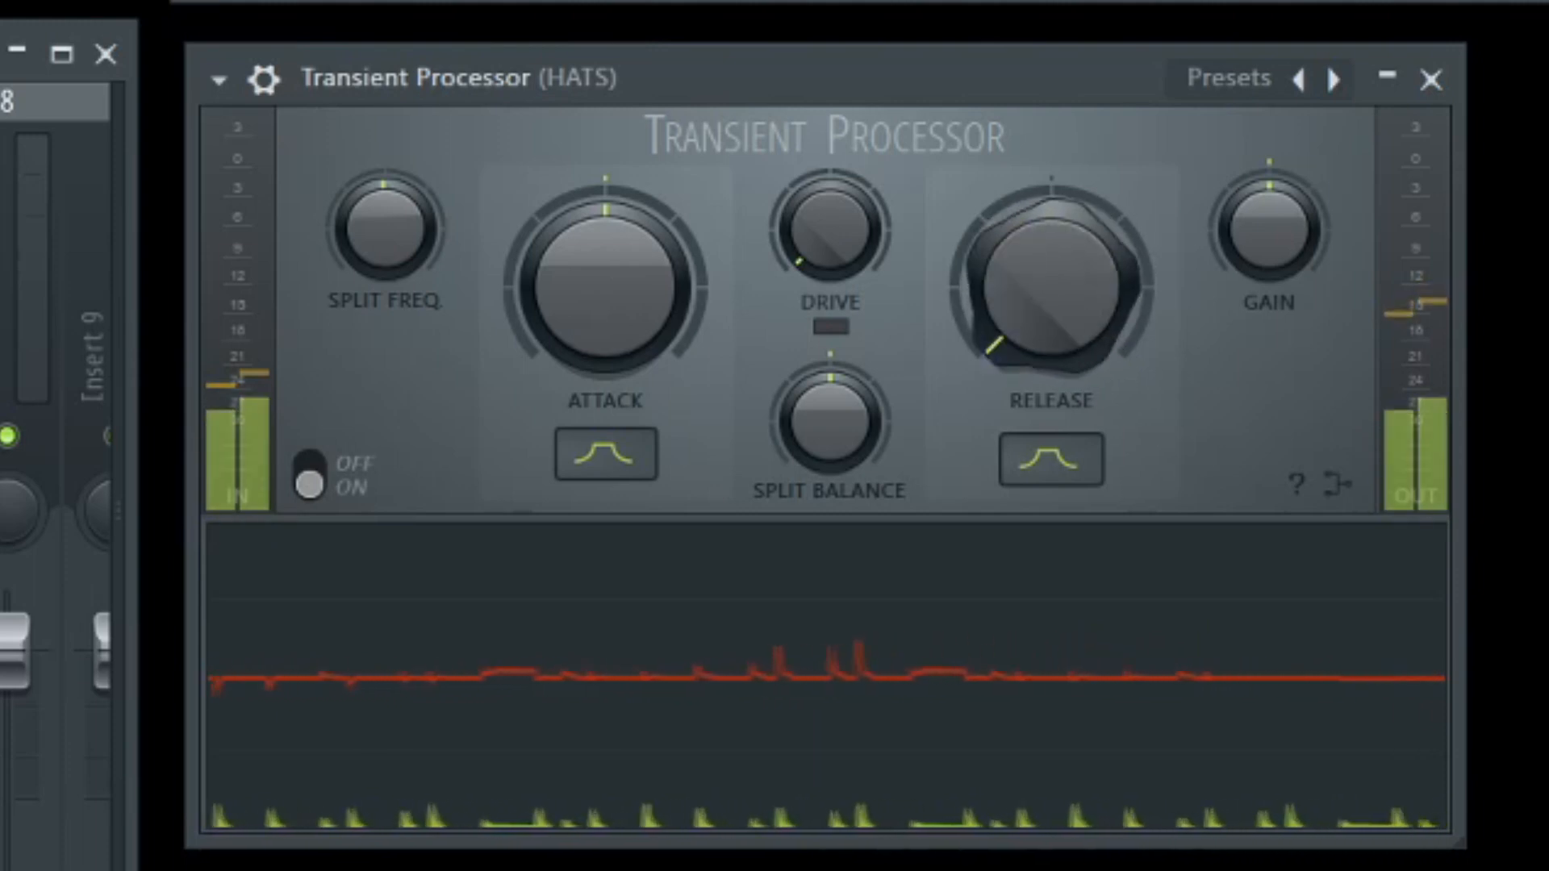
left_click_drag(605, 282, 605, 210)
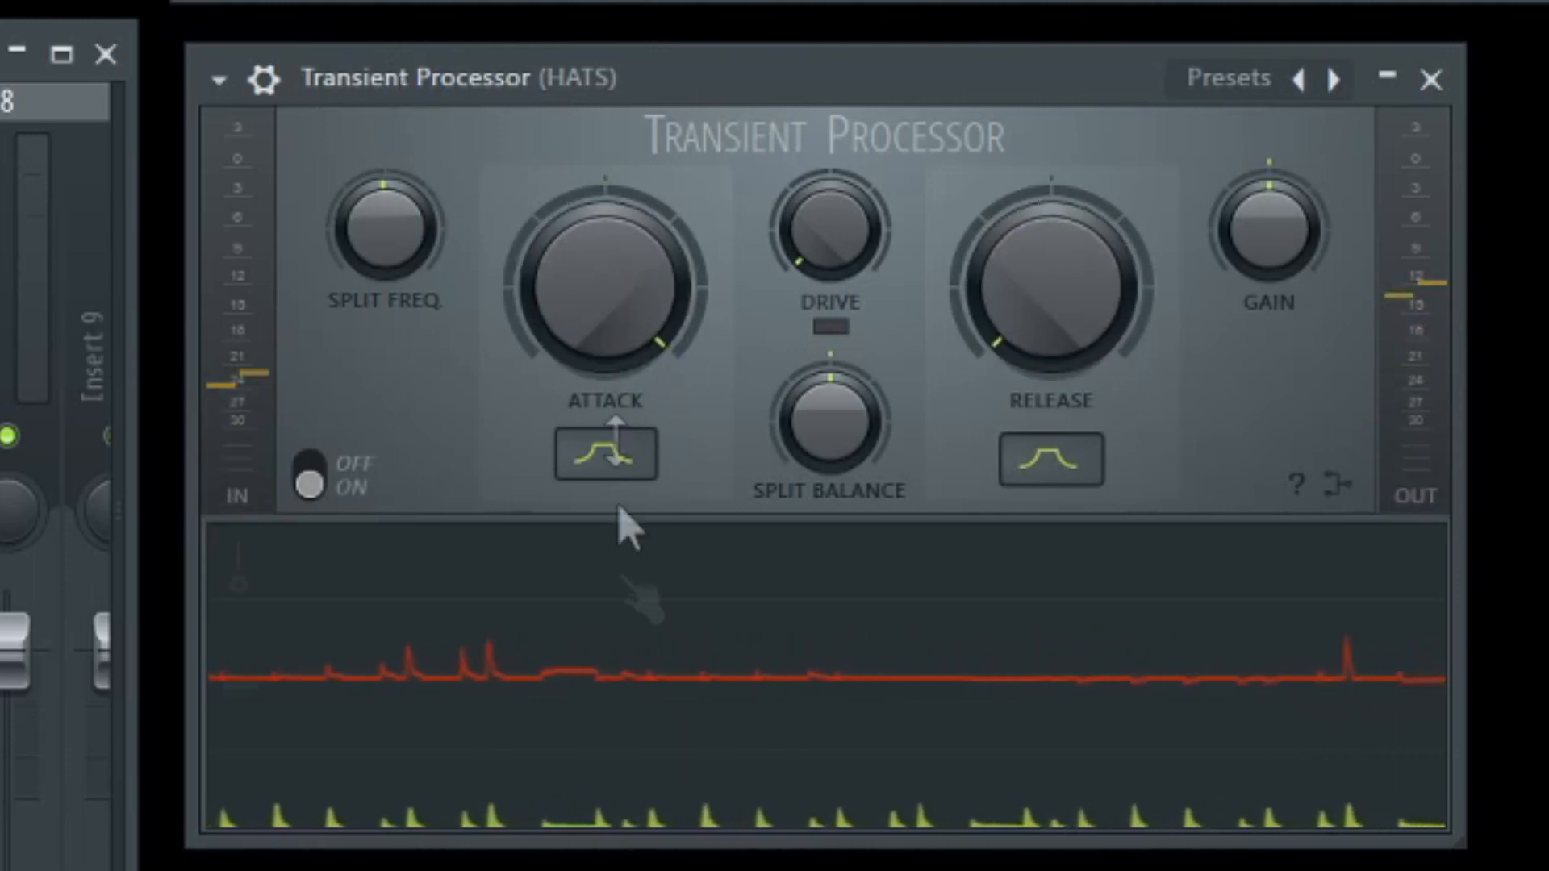
Lower the hats' Attack to moderately above centre, return Release to centre, and stop playback.
left_click_drag(605, 283, 605, 323)
left_click_drag(1020, 322, 1020, 234)
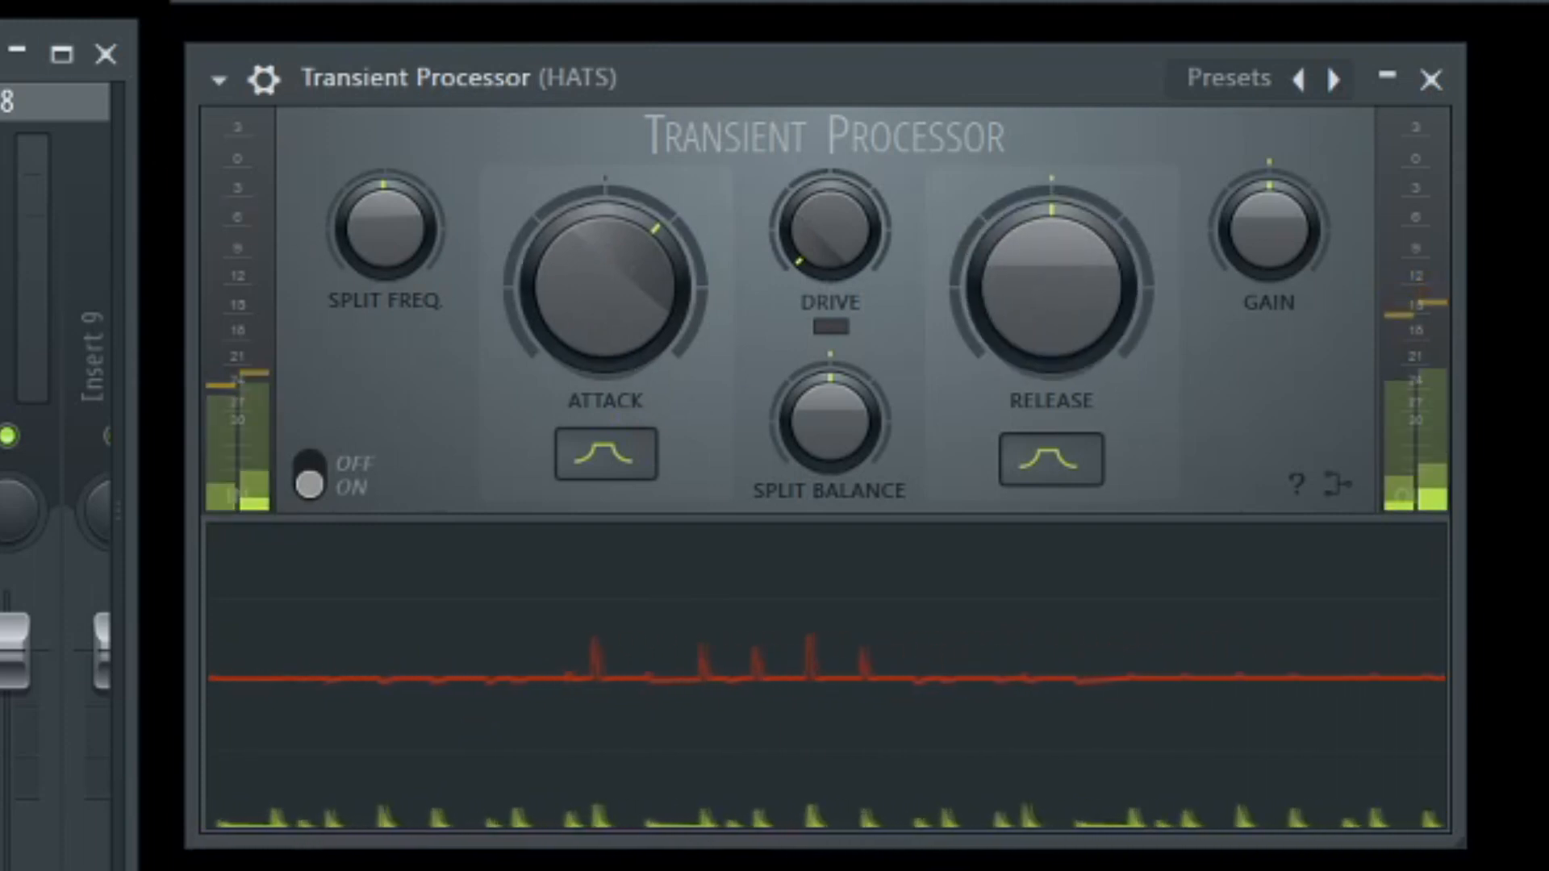
key("space")
Return the hats' Attack to centre and set Release moderately above centre.
left_click_drag(681, 304, 681, 323)
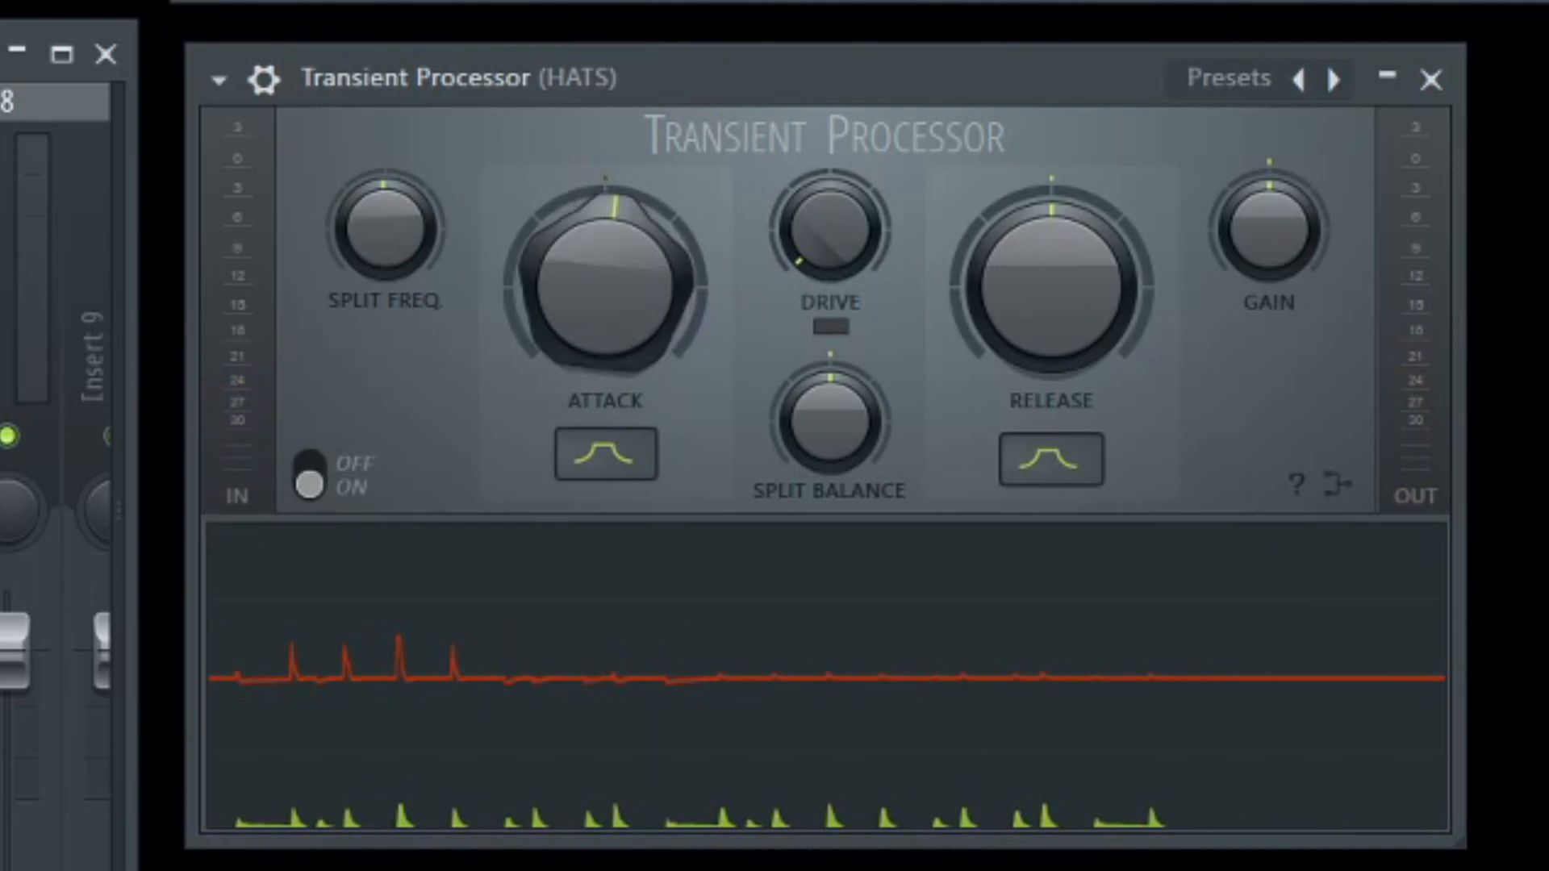
left_click_drag(681, 323, 681, 323)
left_click_drag(1146, 287, 1145, 252)
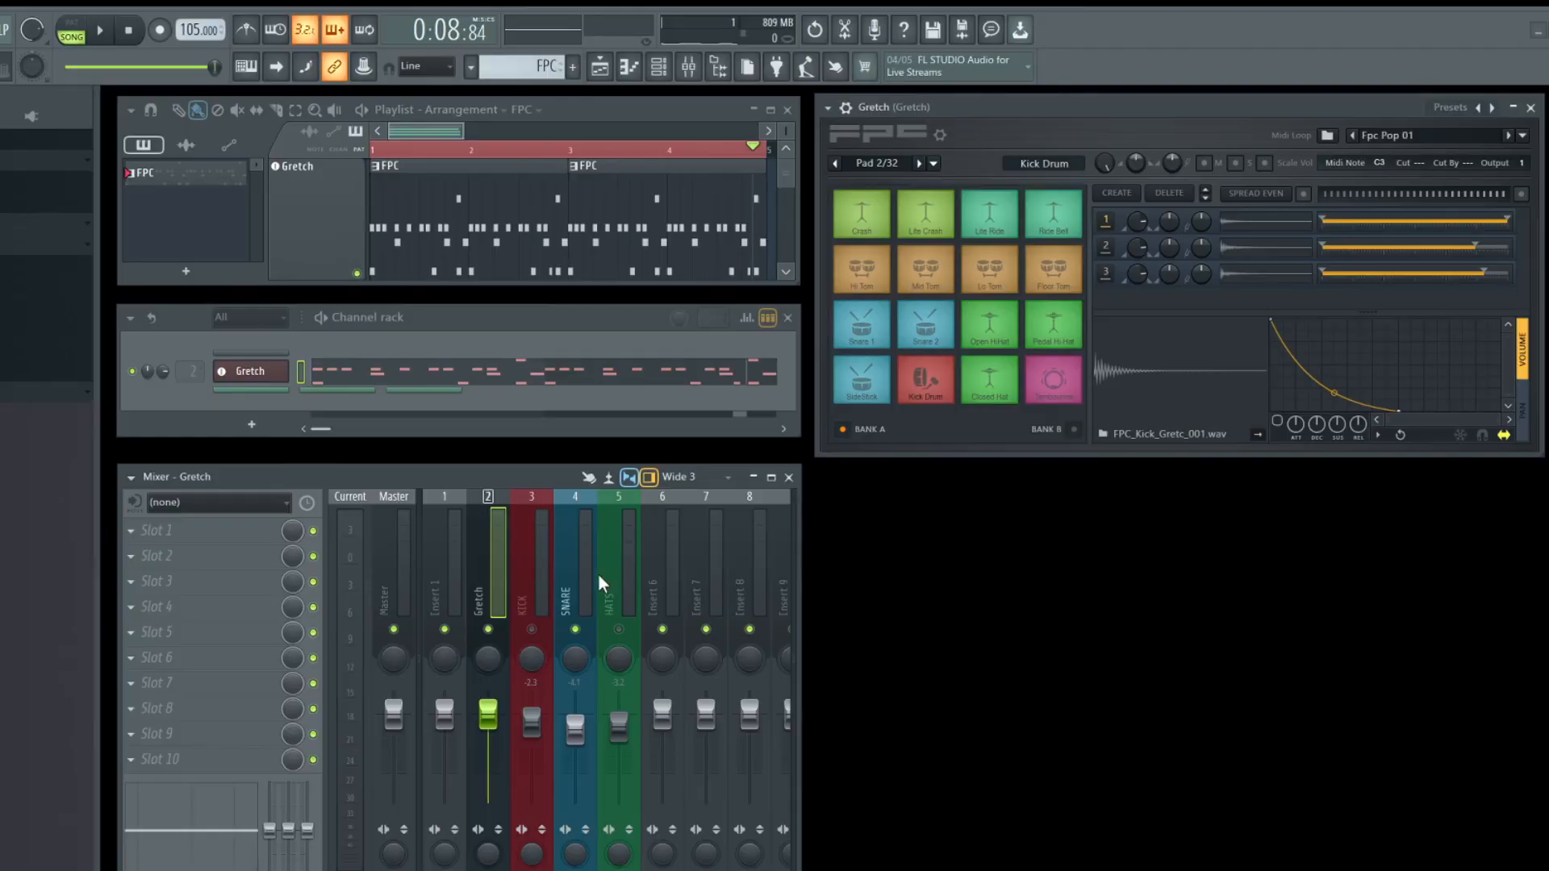
Open the Transient Processor on the SNARE mixer track and move its window to the empty area beside the mixer.
left_click(587, 598)
left_click(188, 533)
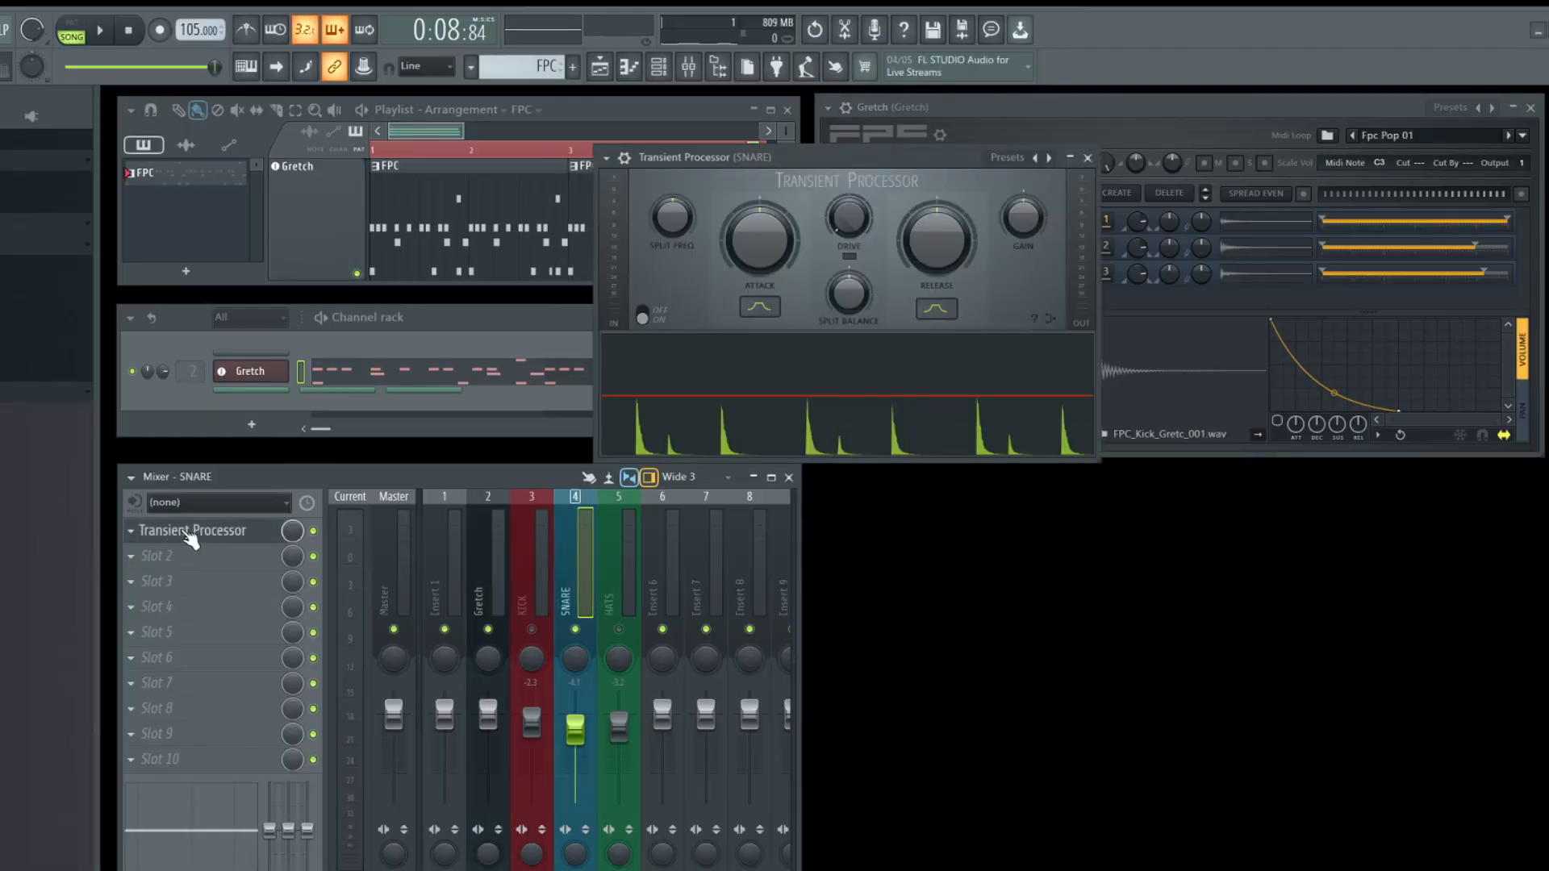
left_click_drag(867, 154, 1090, 491)
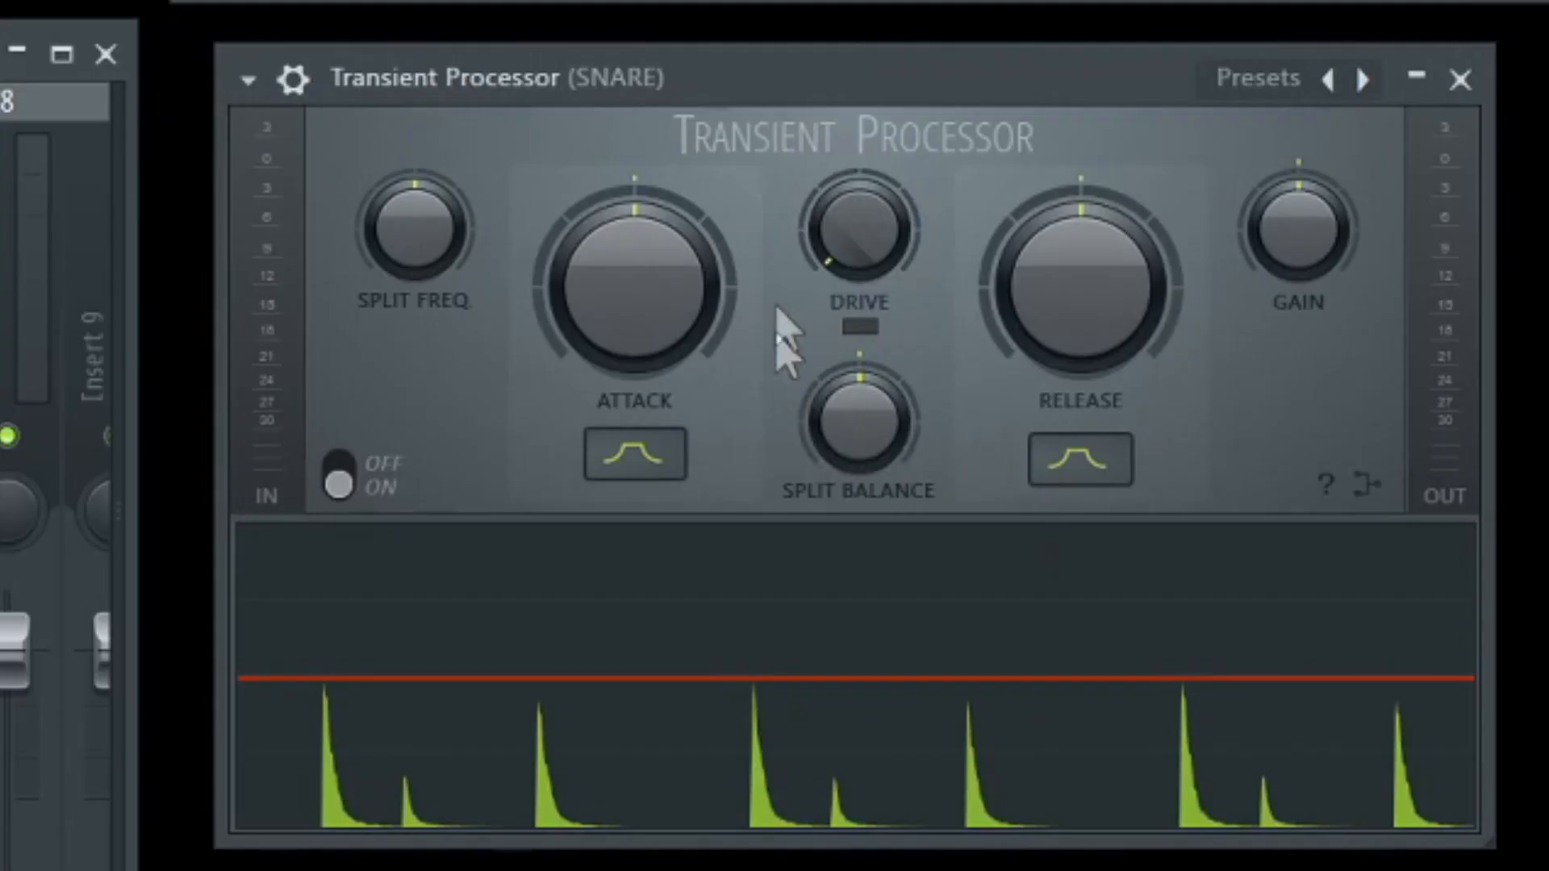
Try the snare's Attack at maximum and return it to centre.
left_click_drag(640, 306, 632, 296)
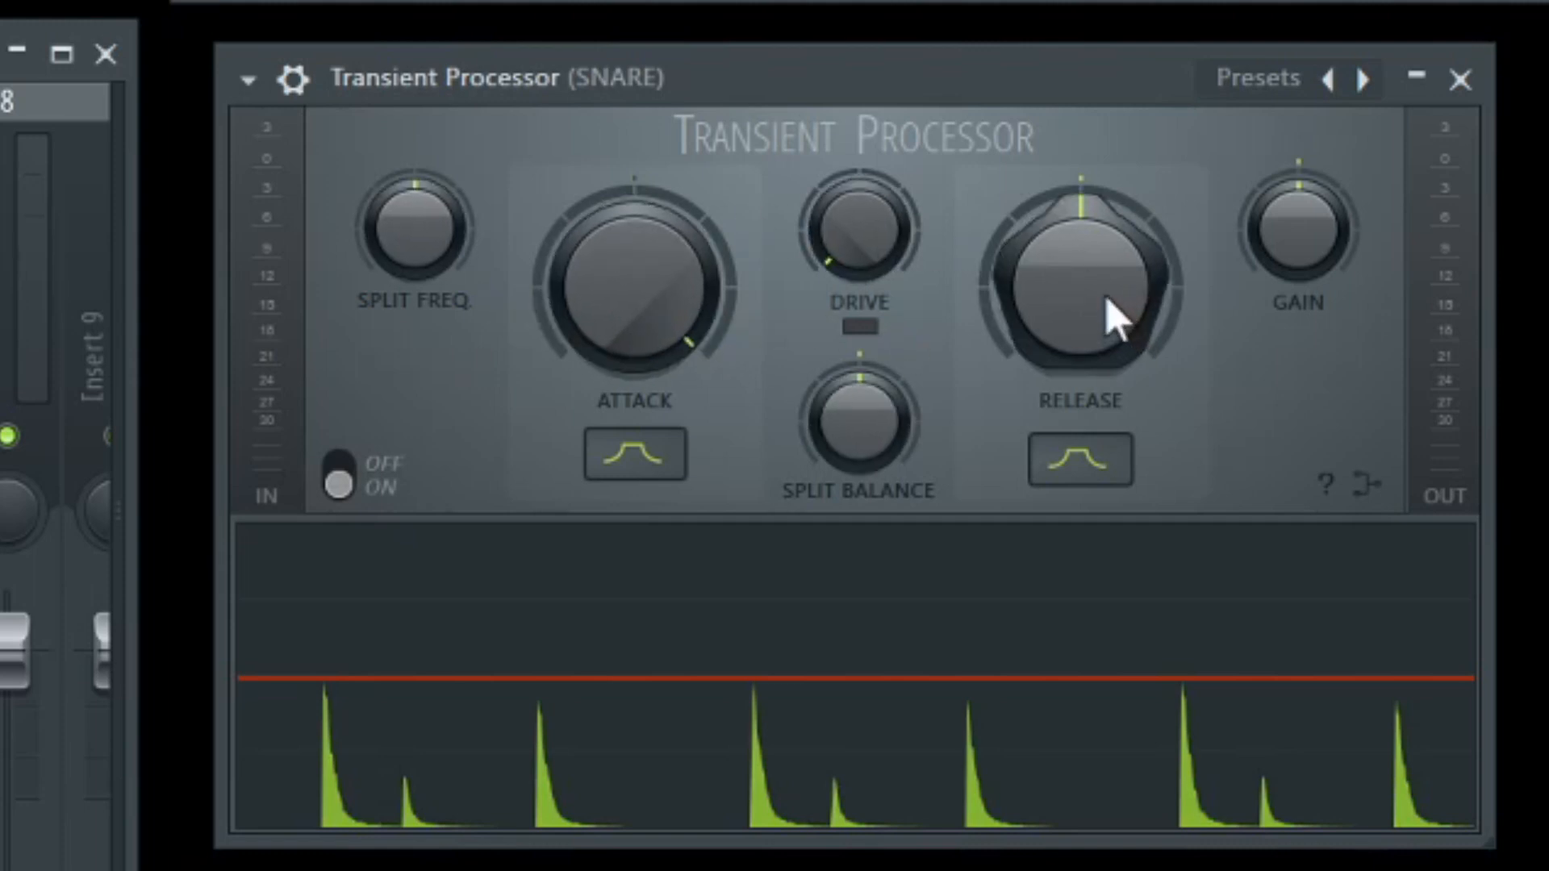
left_click_drag(657, 310, 657, 403)
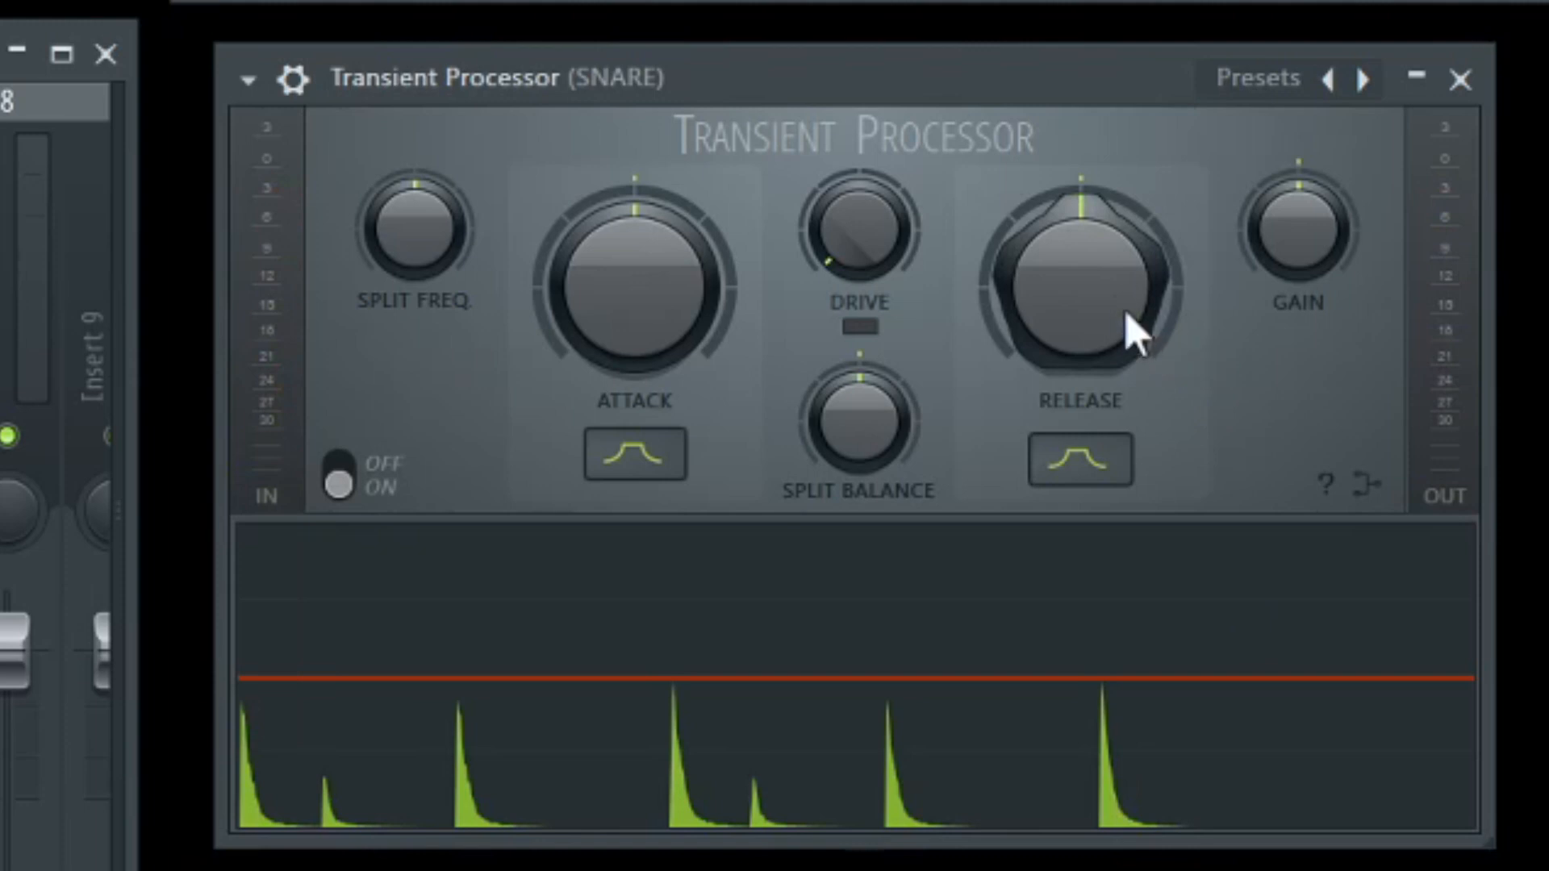
Lower the snare's Release below centre, compare it with centred Release during playback, and leave it moderately below centre.
left_click_drag(1081, 288, 1080, 347)
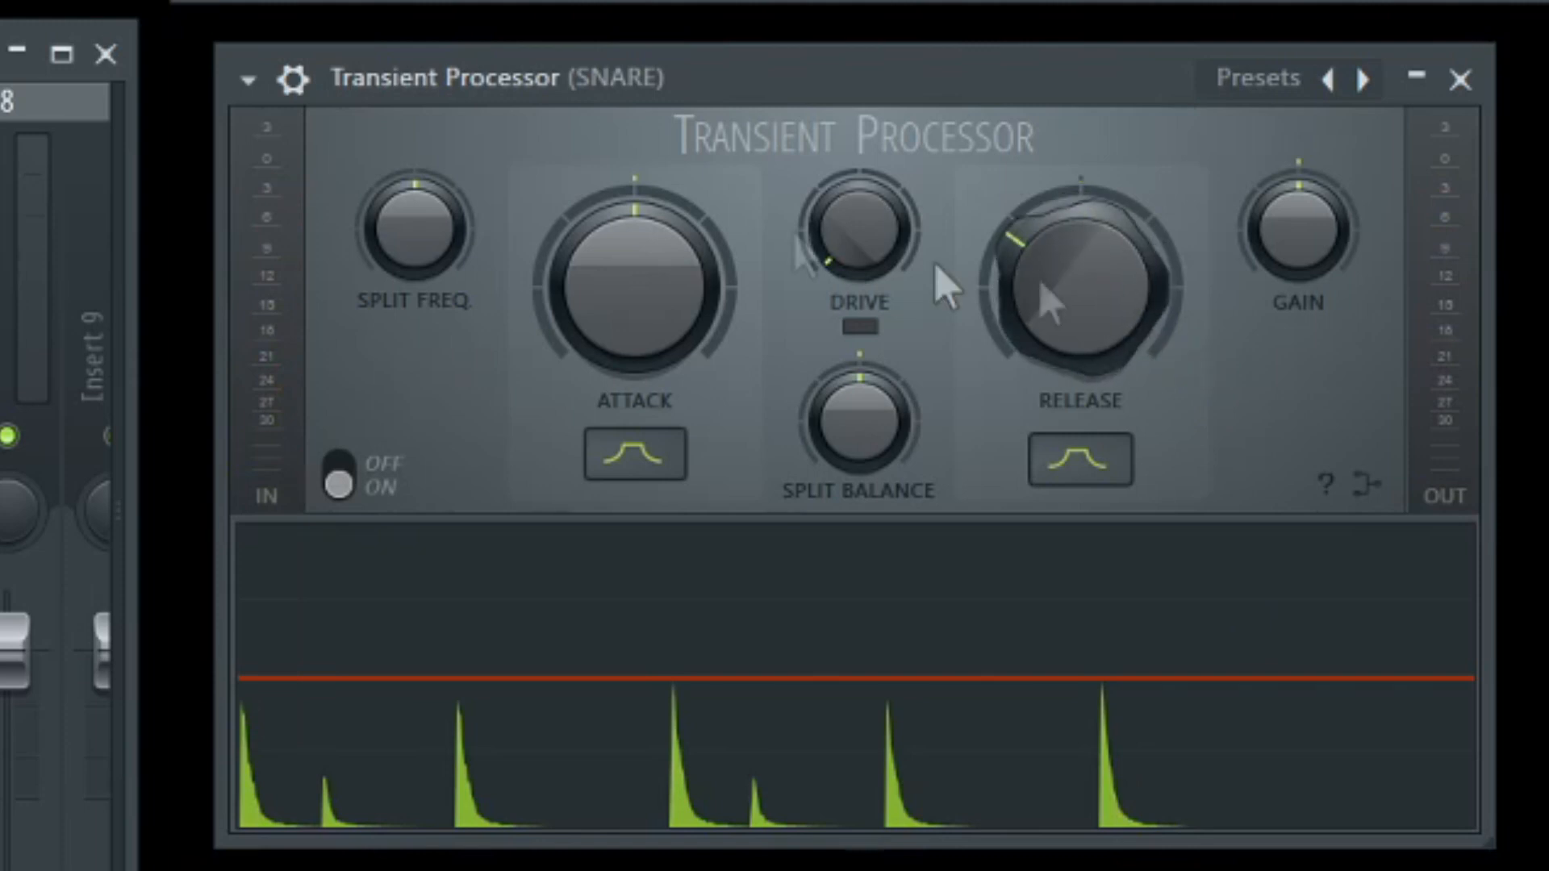
key("space")
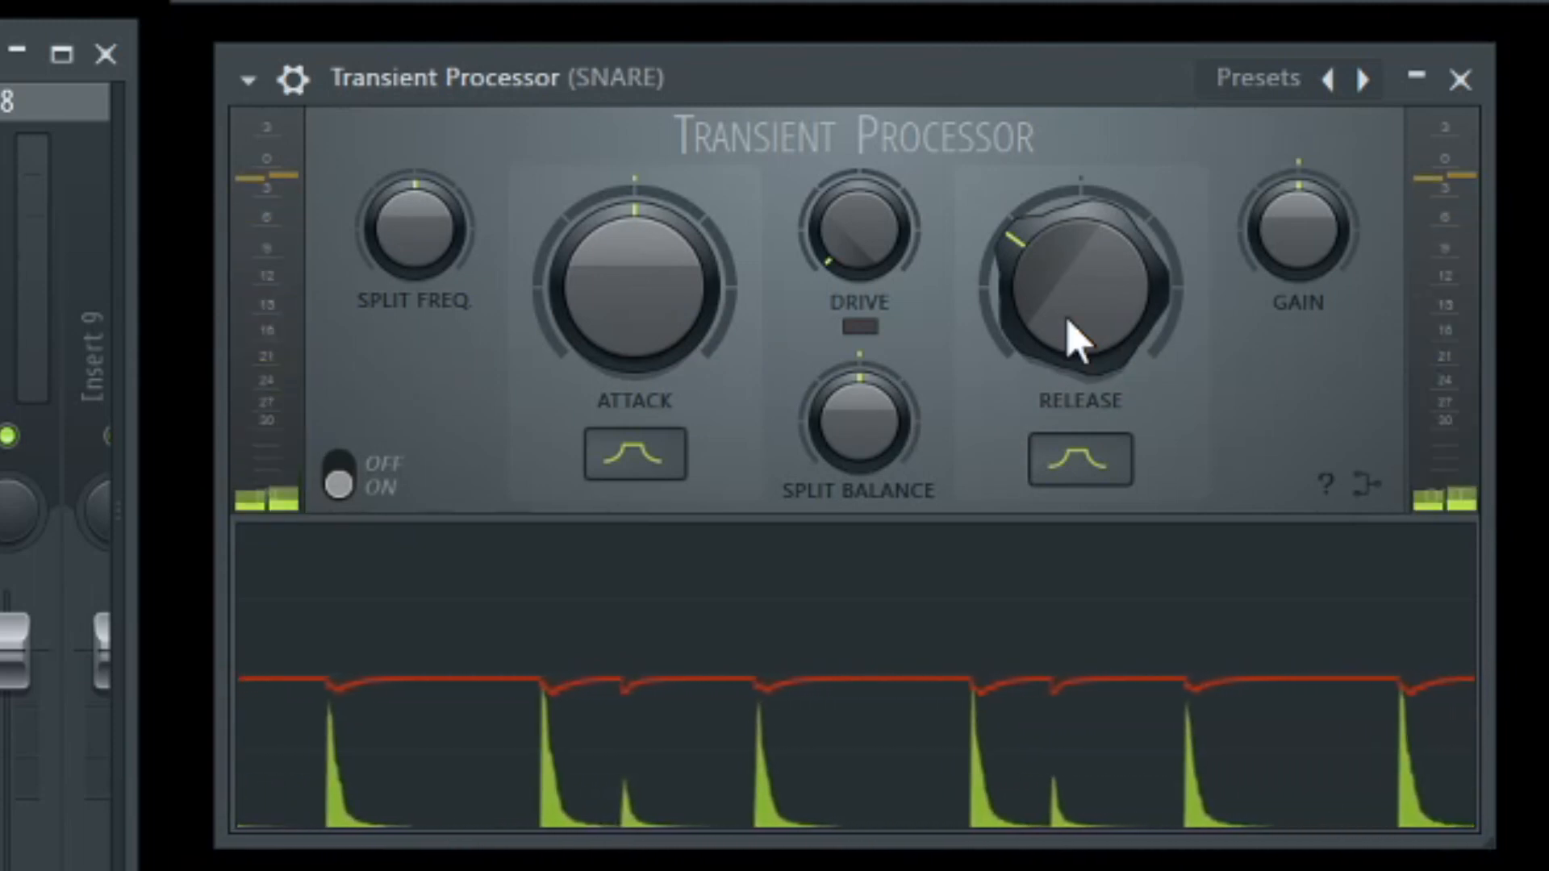
left_click_drag(1077, 339, 1077, 311)
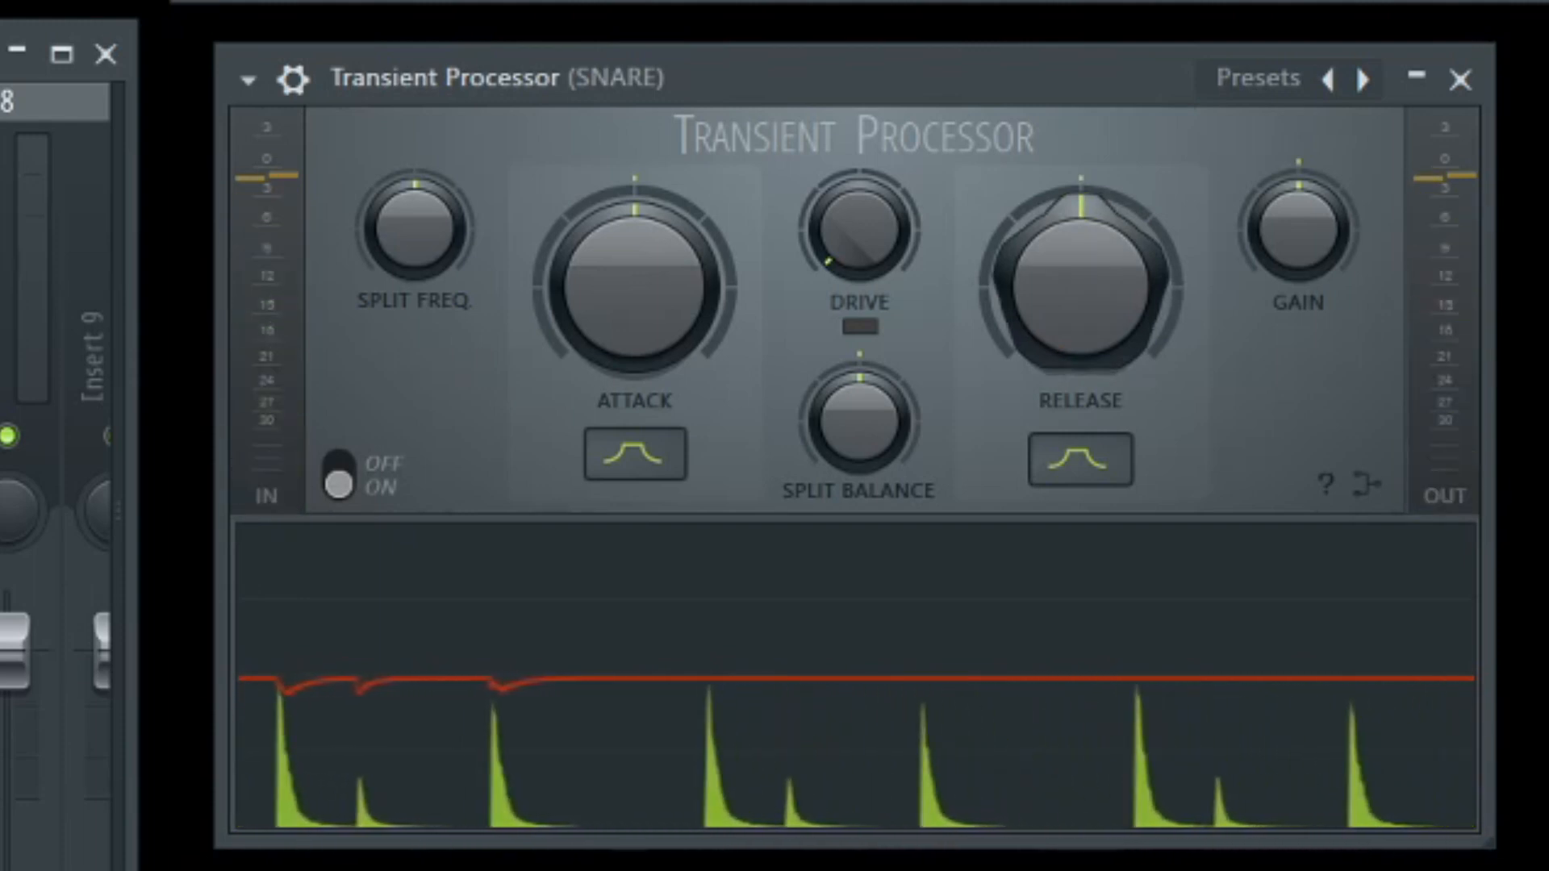
left_click_drag(1077, 311, 1077, 339)
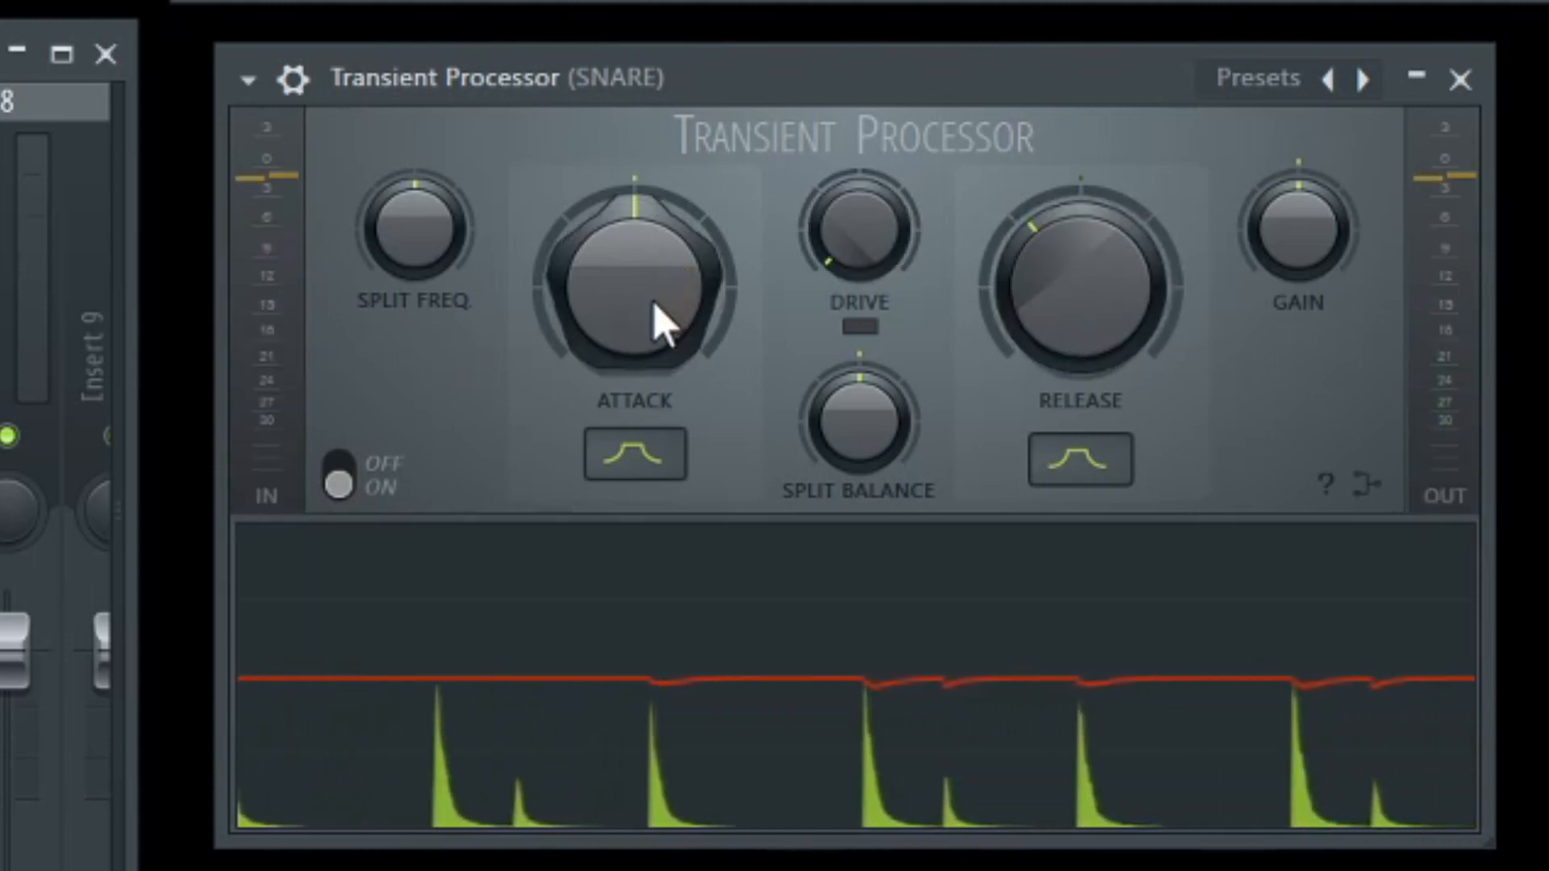
Lower the snare's Split Freq moderately below centre, try a high Attack against centred Attack, and leave Attack moderately above centre.
mouse_move(661, 323)
left_mouse_down()
mouse_move(662, 258)
mouse_move(656, 325)
left_mouse_up()
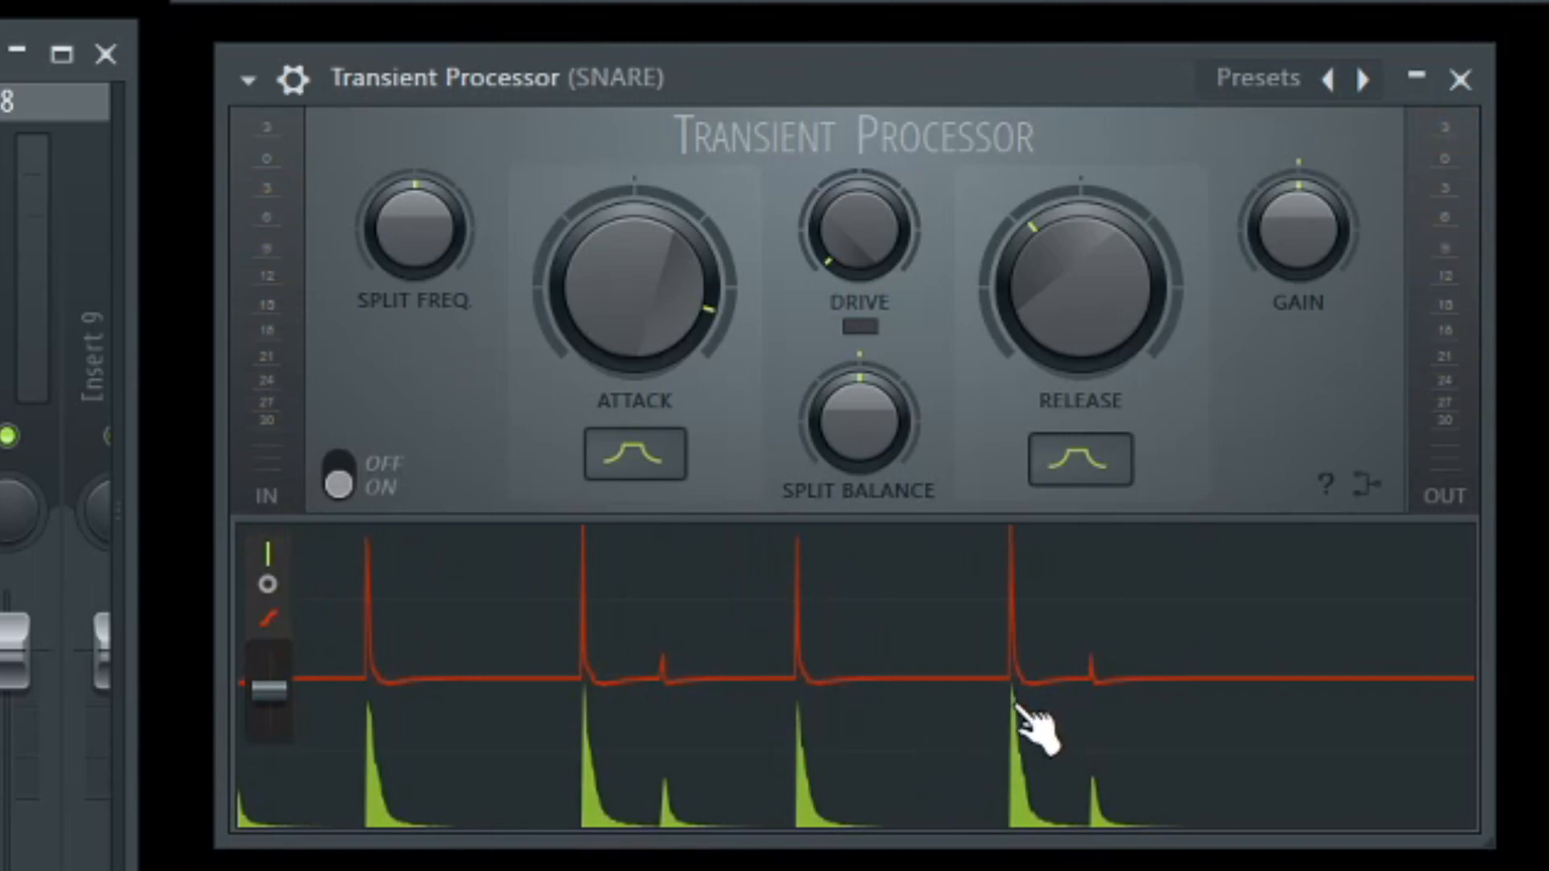
mouse_move(689, 316)
left_mouse_down()
mouse_move(689, 295)
mouse_move(688, 331)
left_mouse_up()
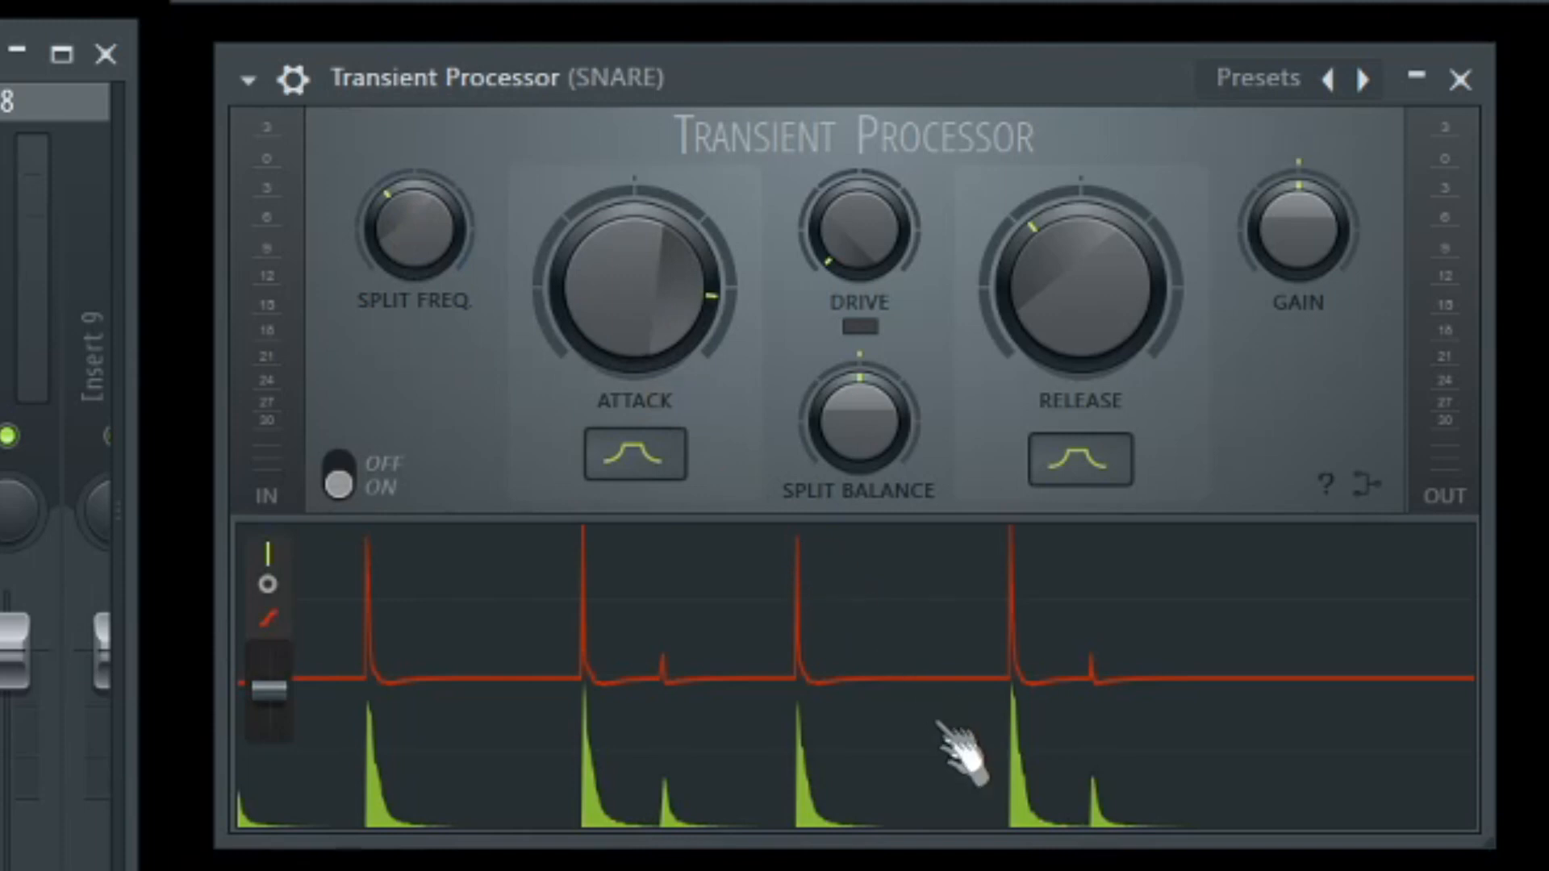
left_click_drag(716, 374, 715, 435)
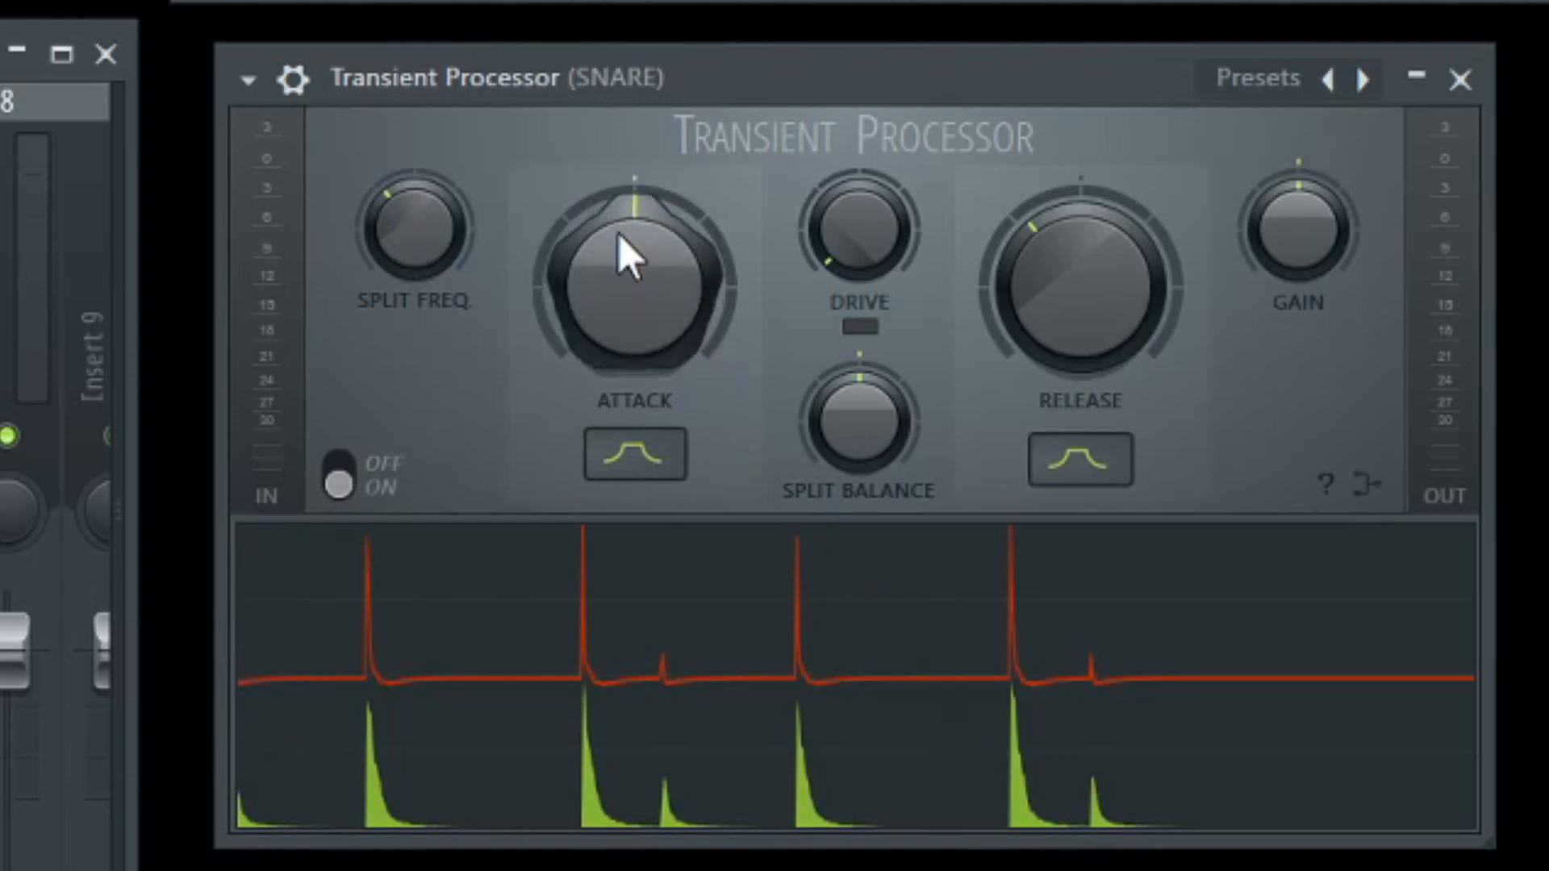
left_click_drag(637, 249, 638, 224)
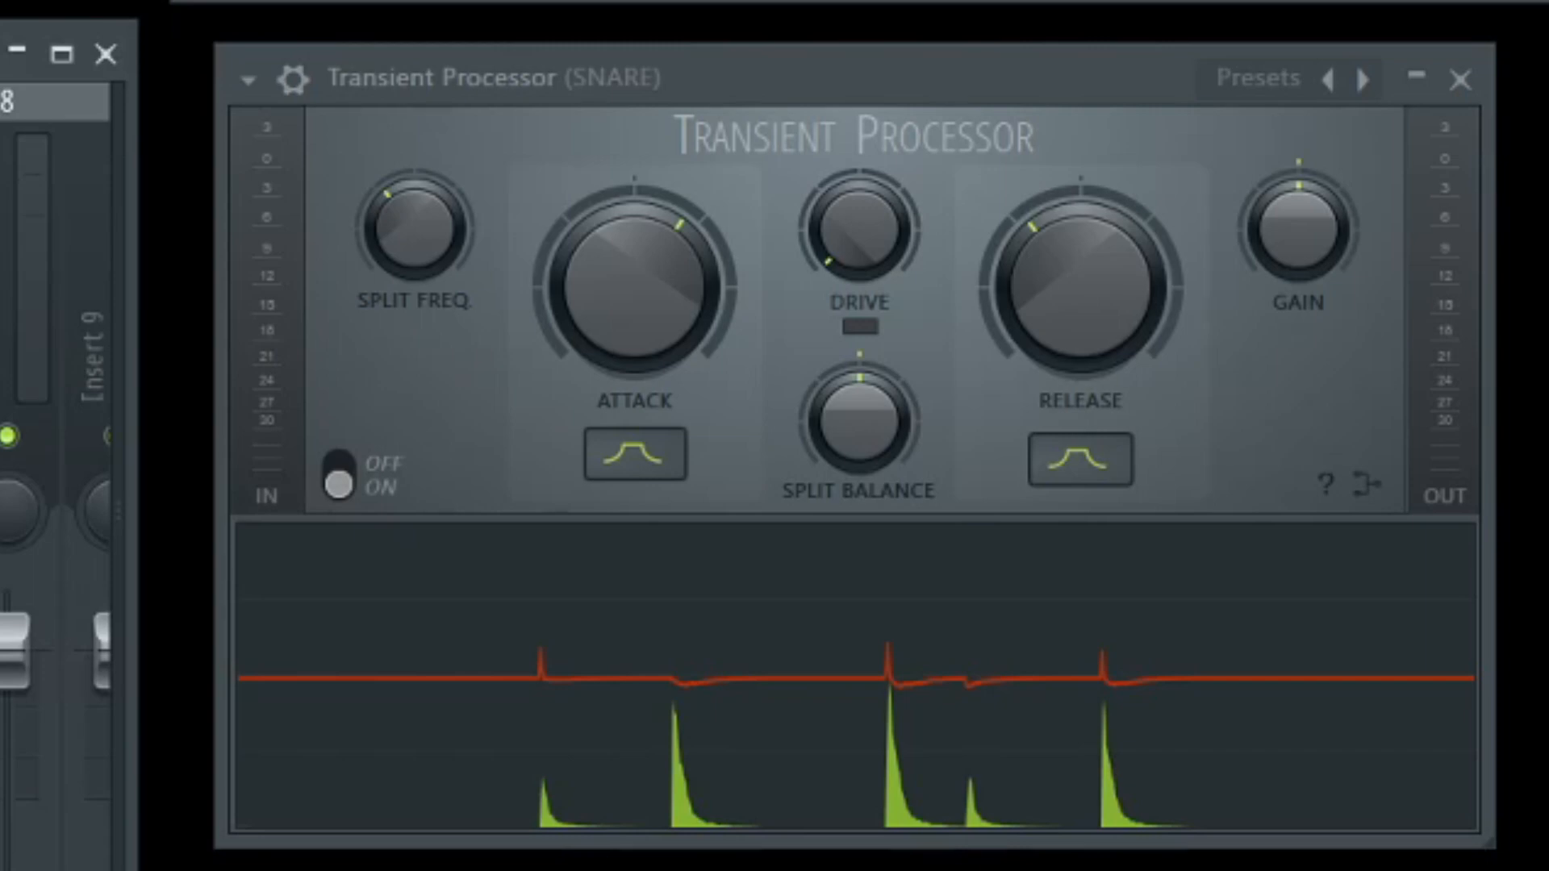
View the Transient Master plugin on the KICK track beneath the Transient Processor's knobs for comparison, and close it.
left_click_drag(155, 171, 580, 570)
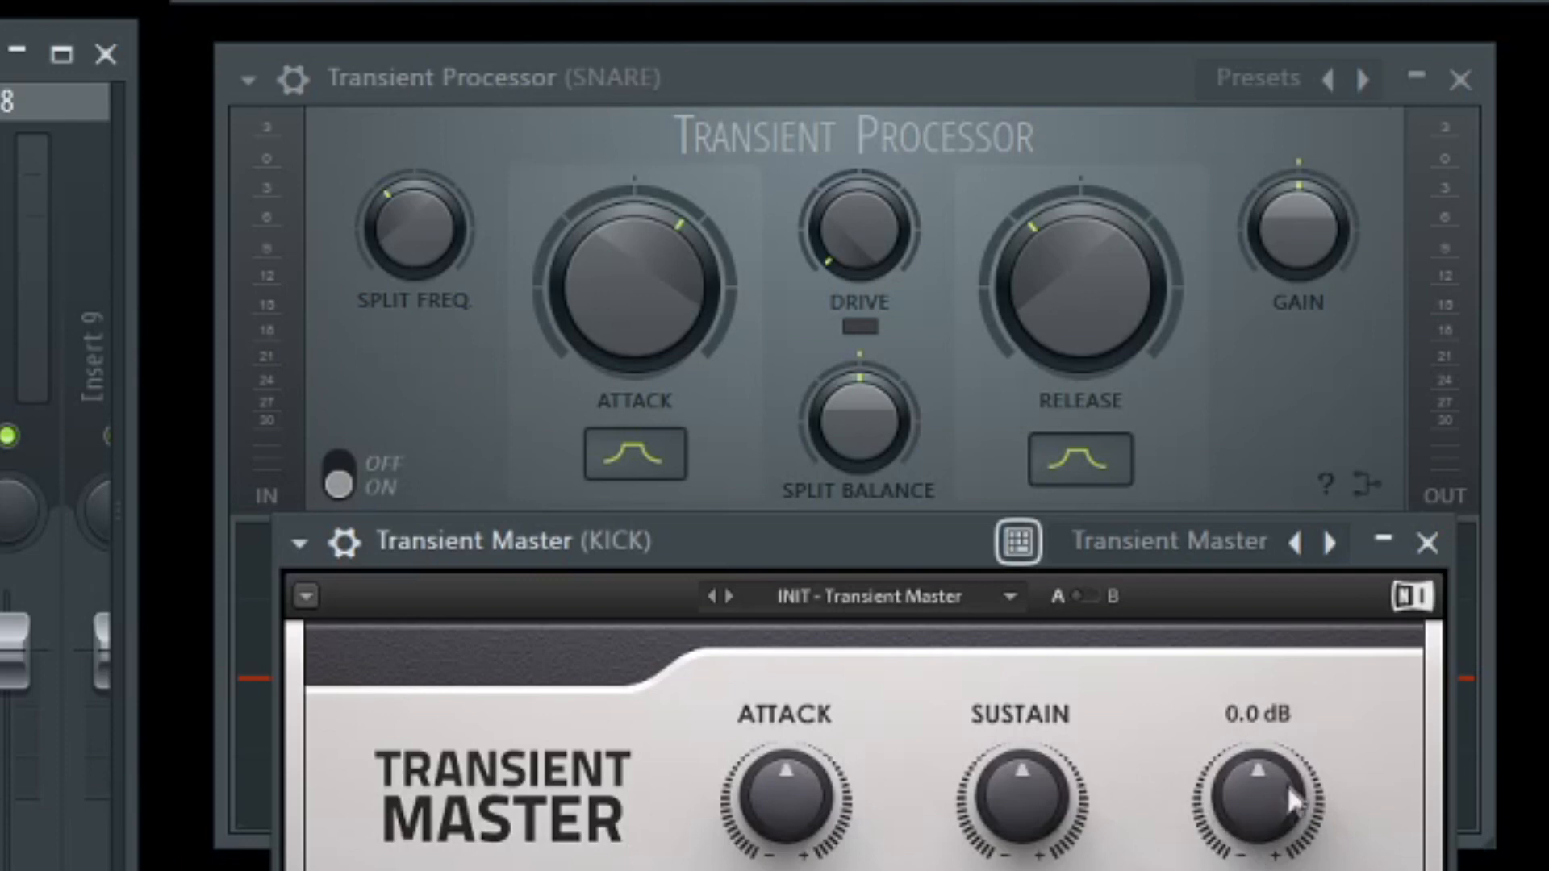
left_click(1428, 543)
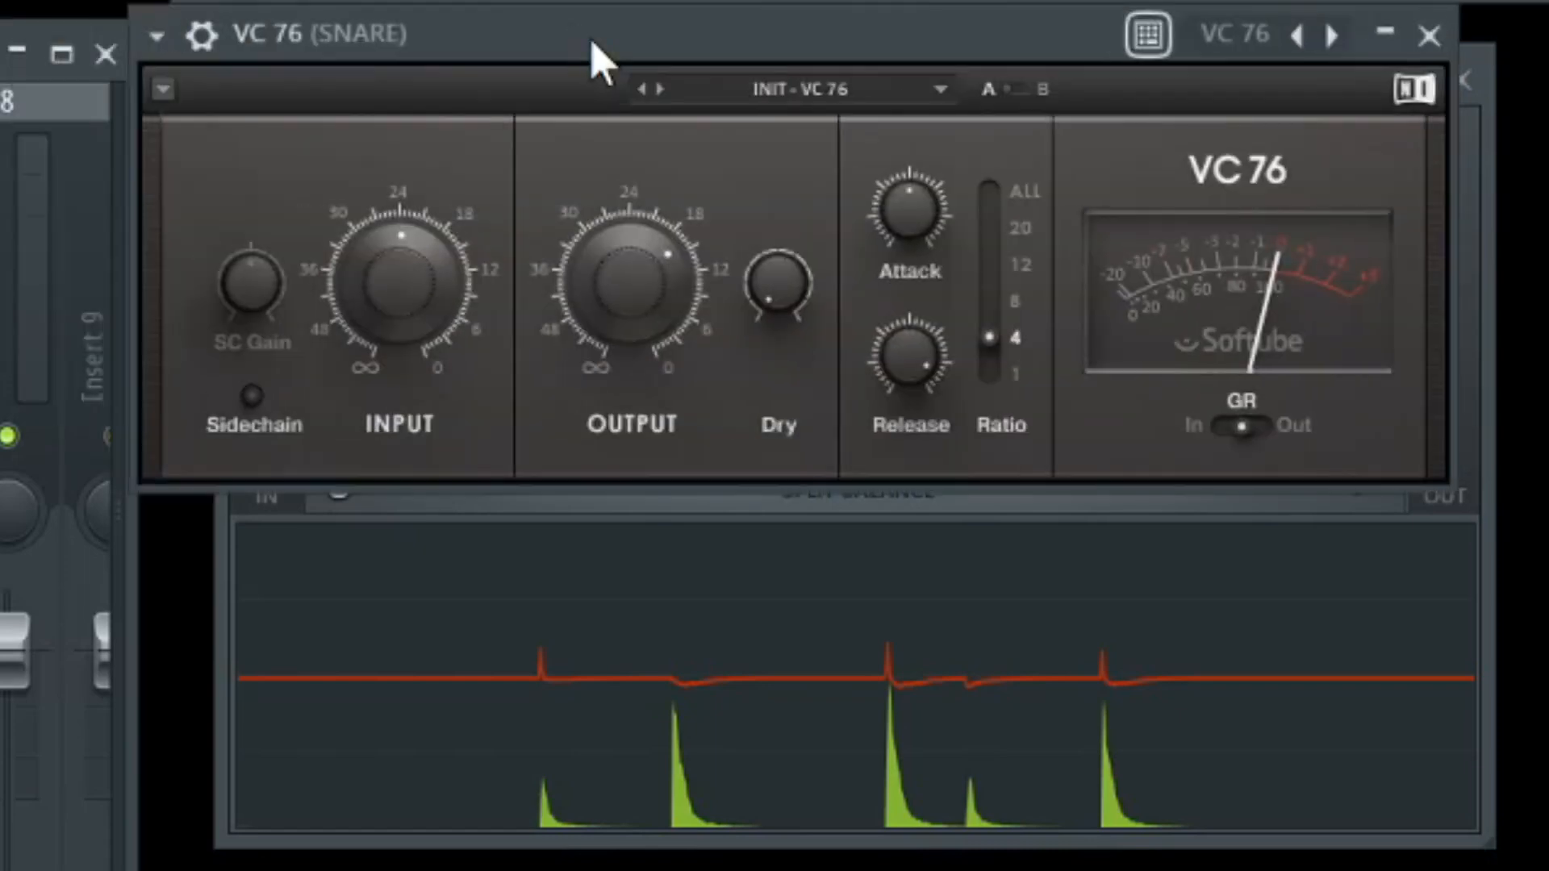
View the VC 76 compressor on the SNARE track, move it clear of the Transient Processor's controls, and close it.
left_click_drag(598, 62, 657, 145)
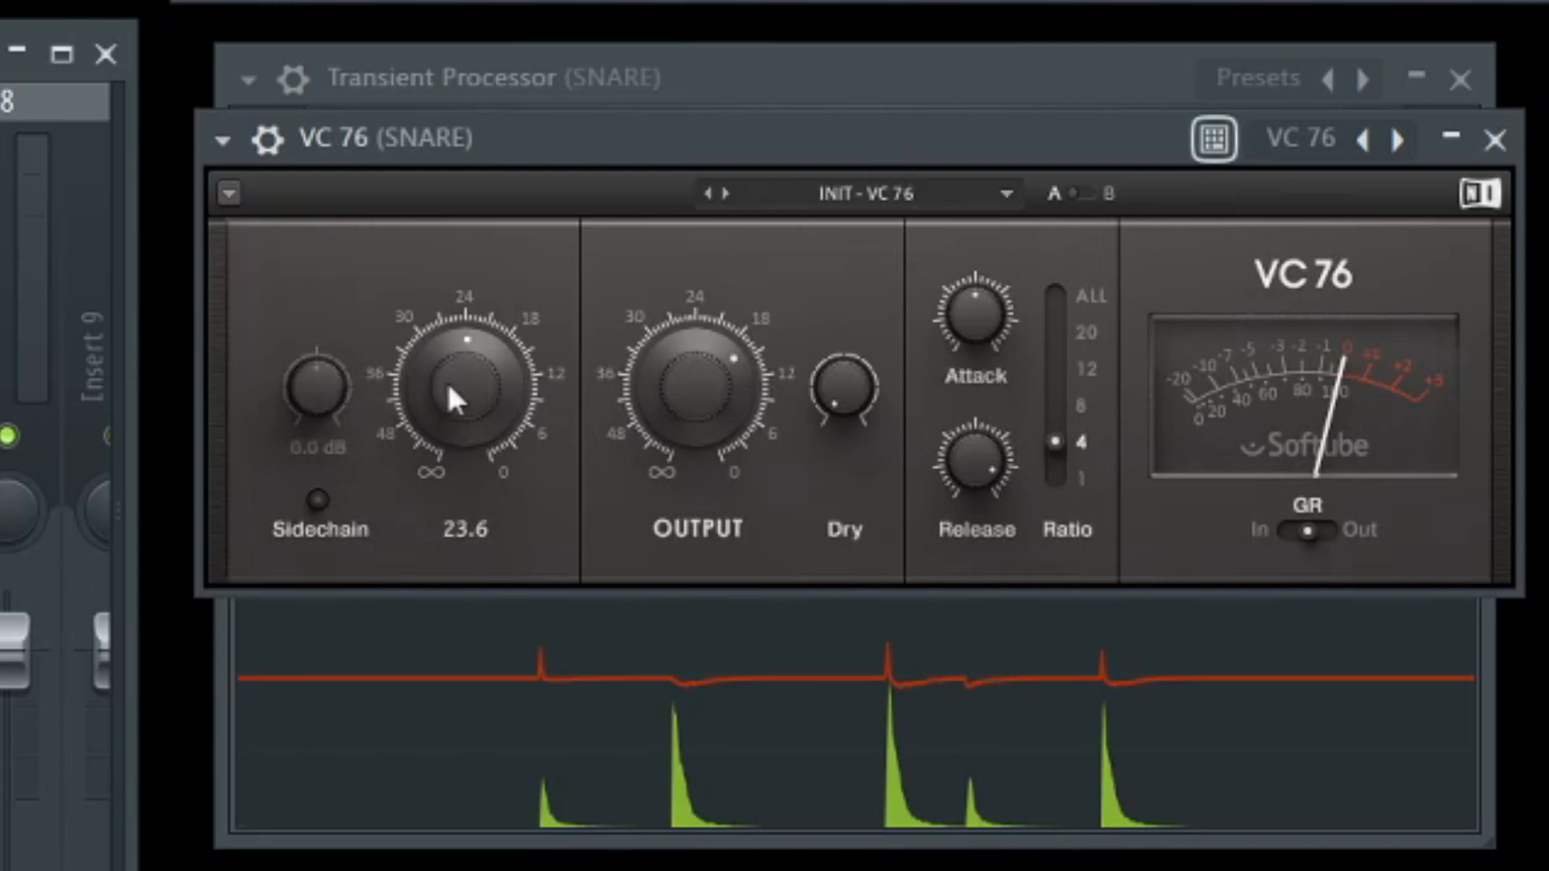
left_click_drag(793, 139, 831, 824)
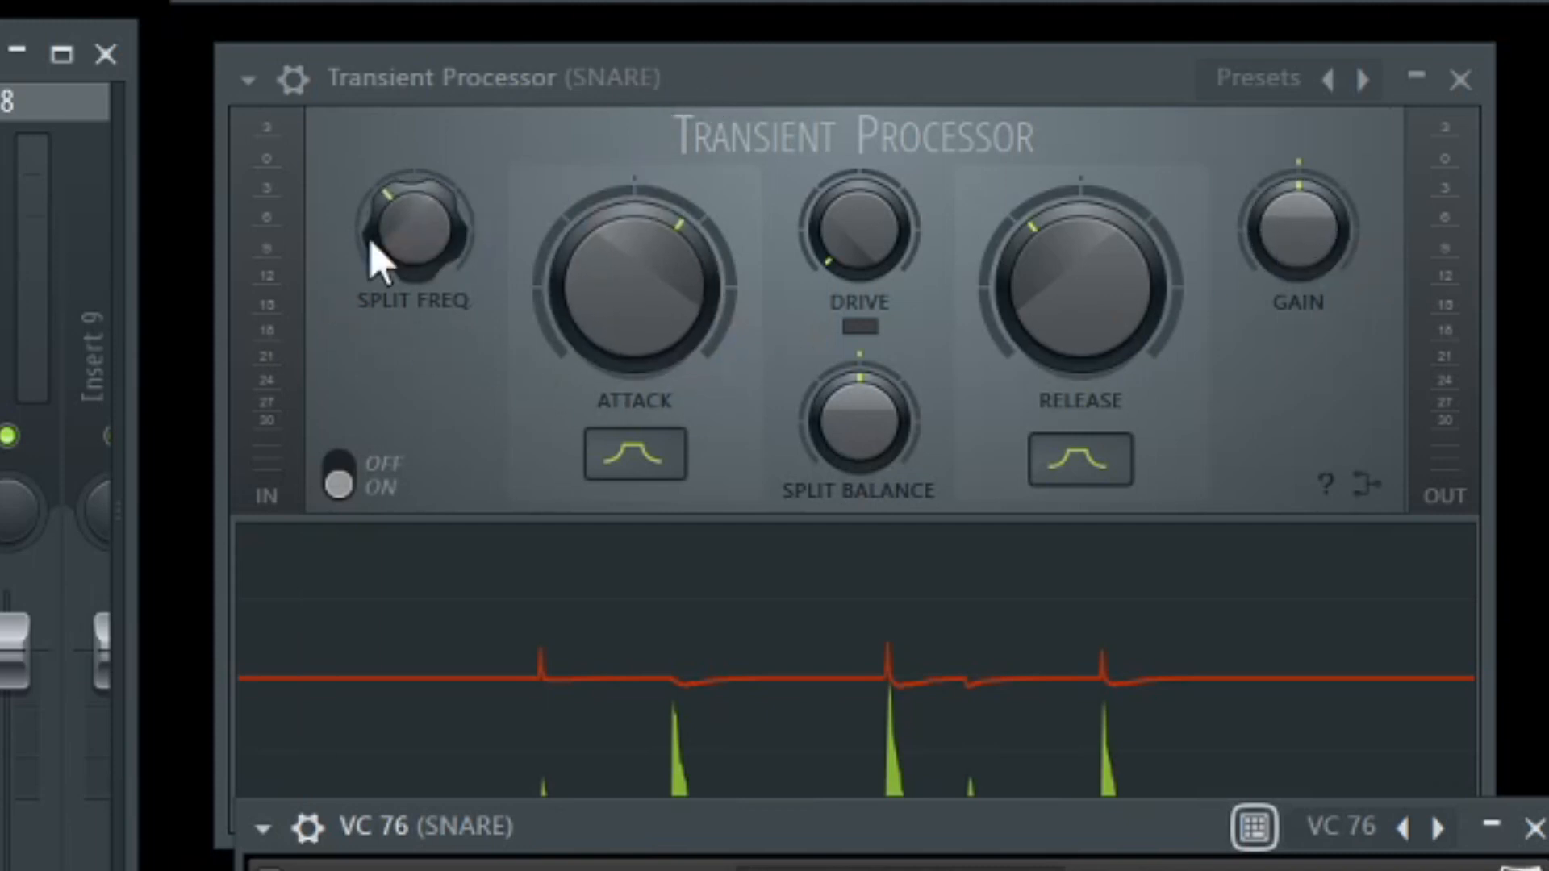
double_click(1002, 835)
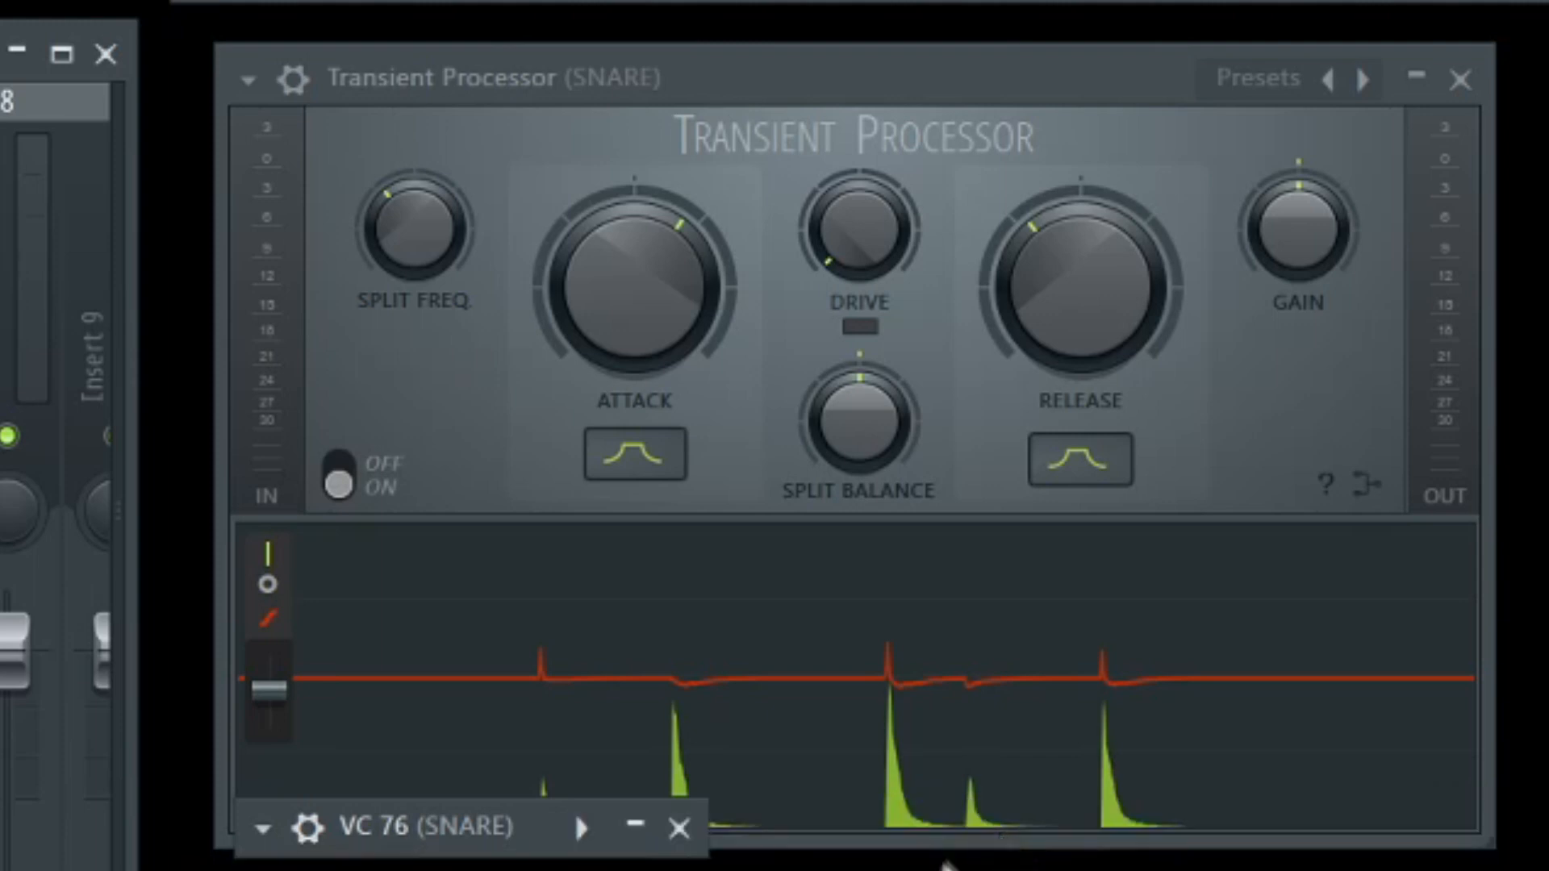
left_click(634, 825)
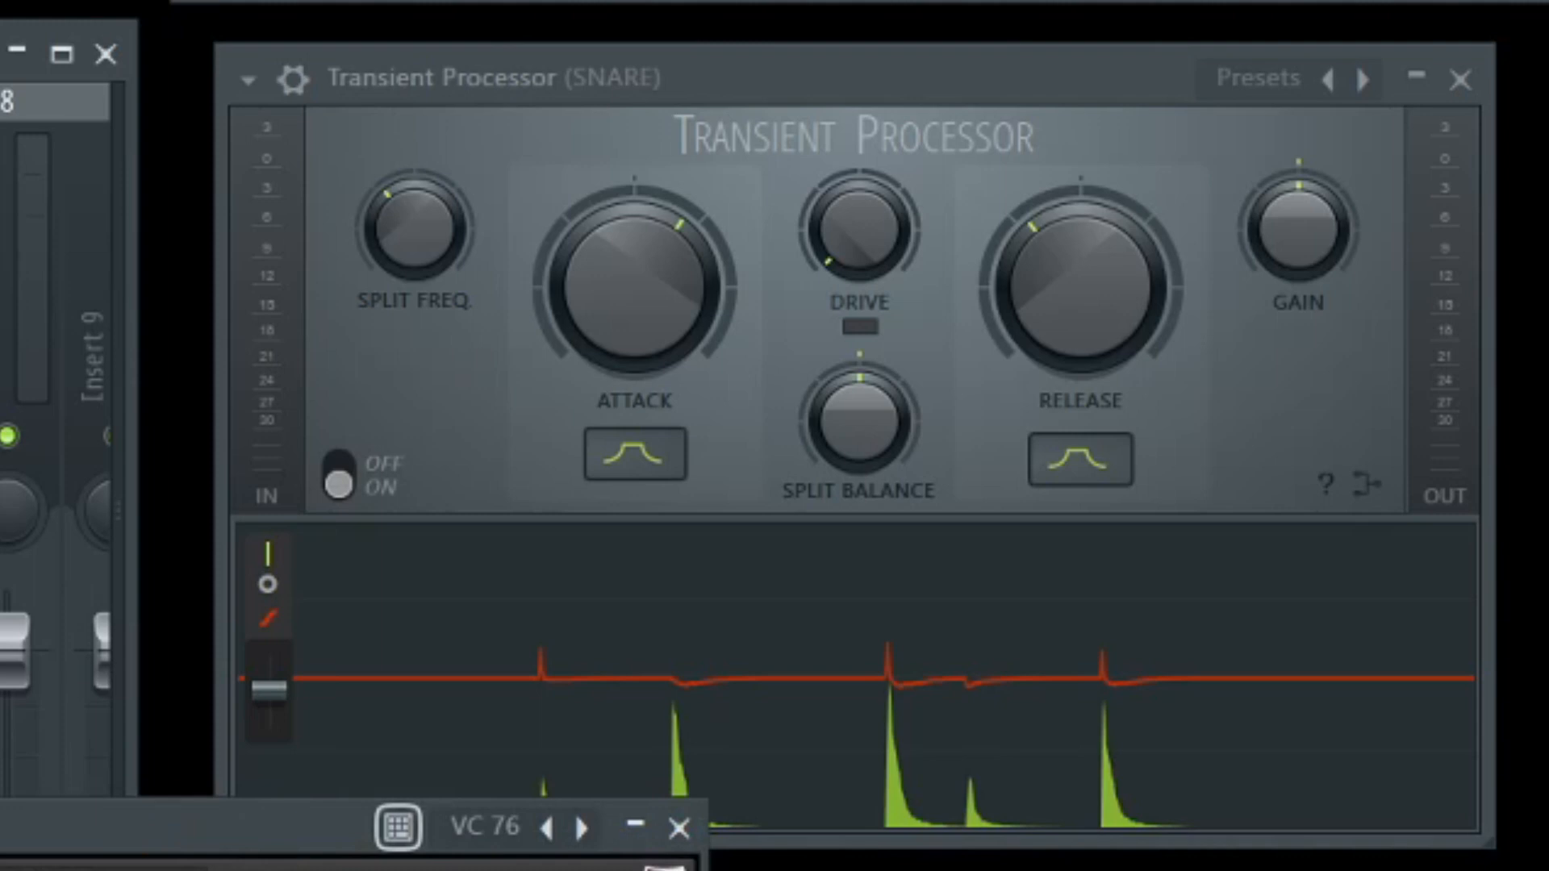
left_click(679, 826)
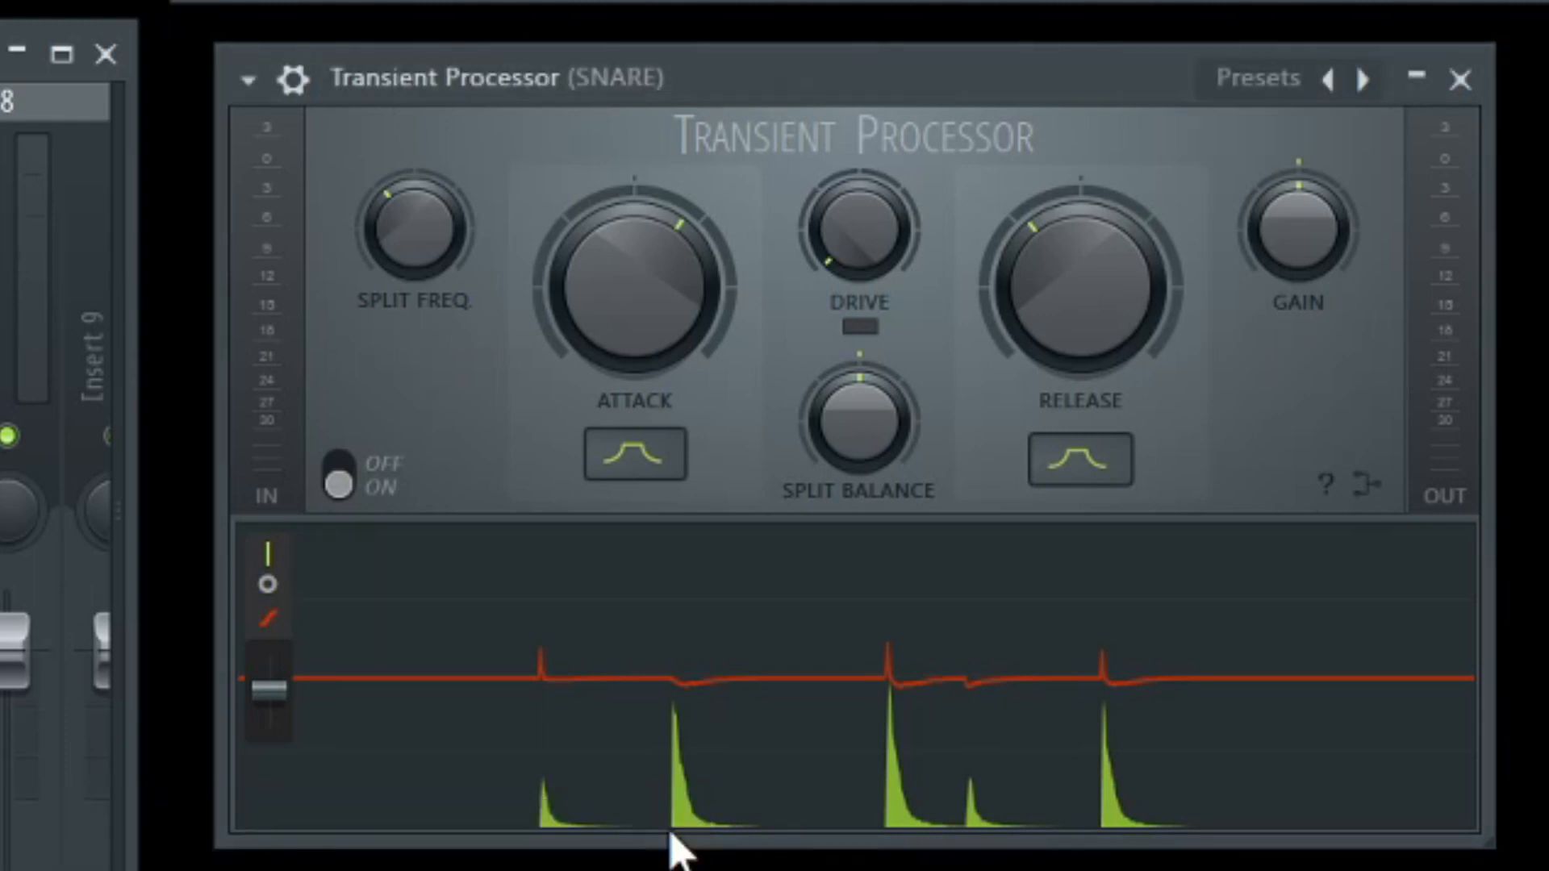